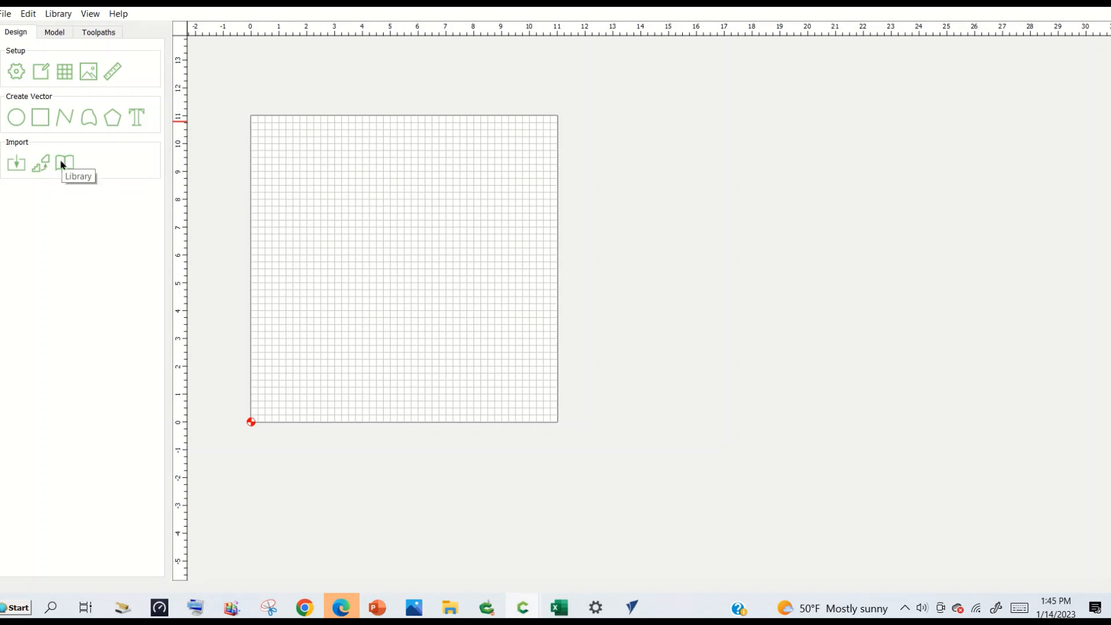
Import the vector file Rocket.svg from the CC import folder and deselect the imported rocket.
click(16, 168)
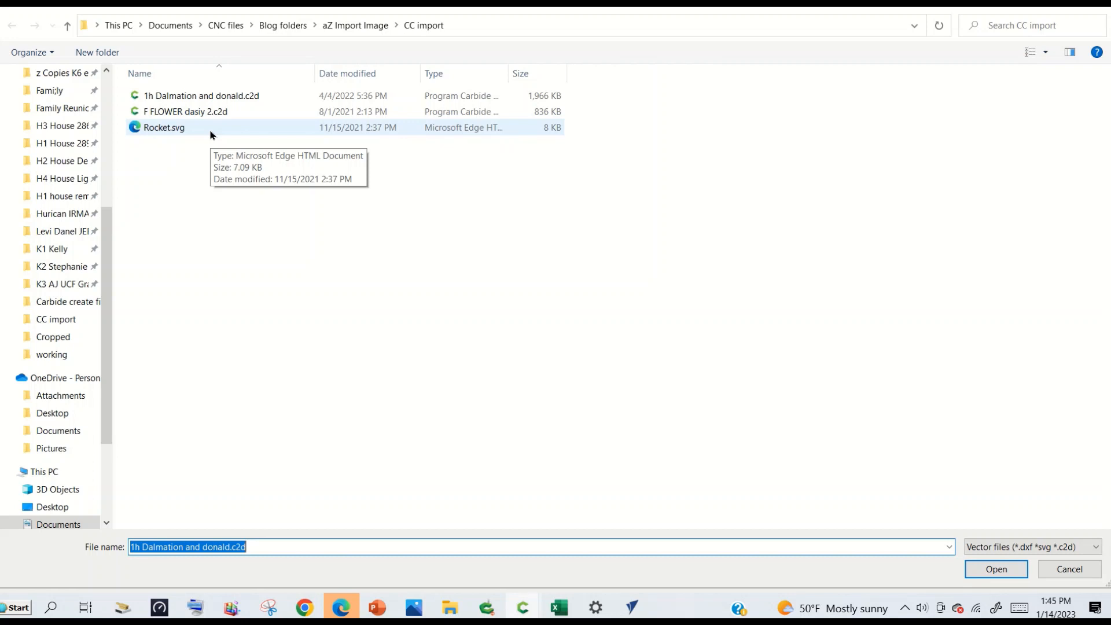
double_click(163, 132)
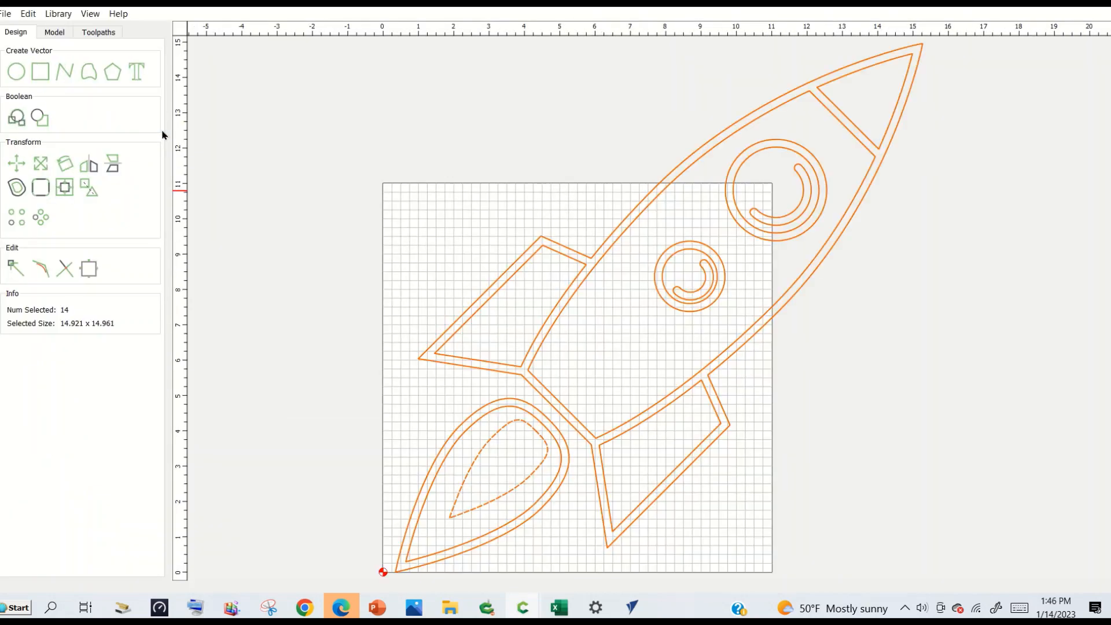
middle_drag(802, 395, 716, 403)
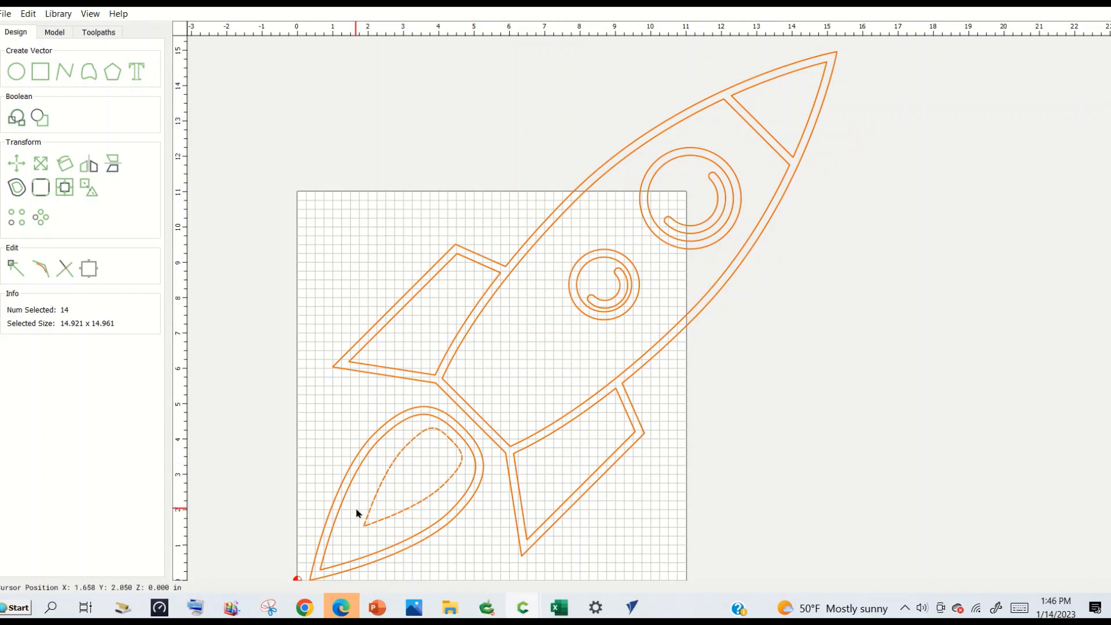
middle_drag(355, 514, 377, 436)
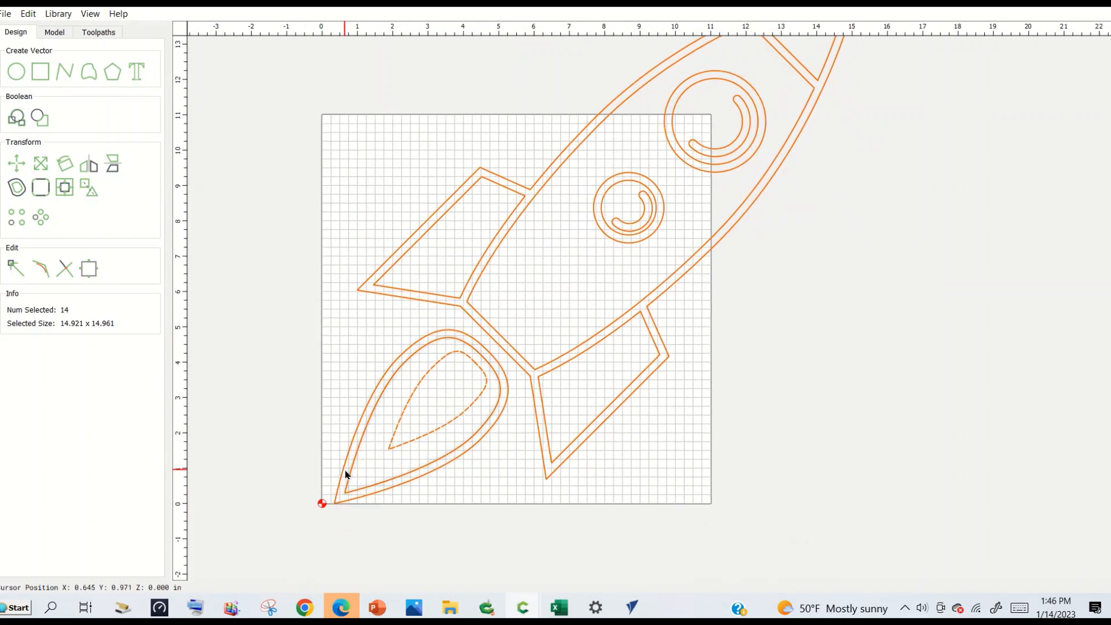
middle_drag(472, 441, 472, 465)
click(836, 473)
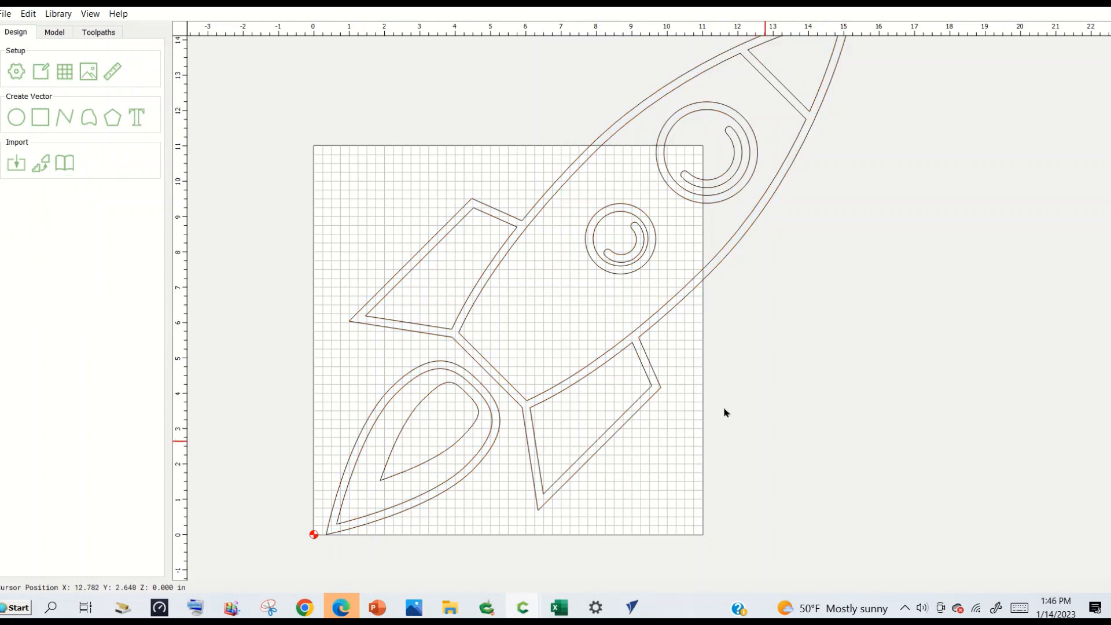
Examine whether the rocket's parts can be selected individually by picking only the flame's outer outline.
click(597, 361)
click(606, 381)
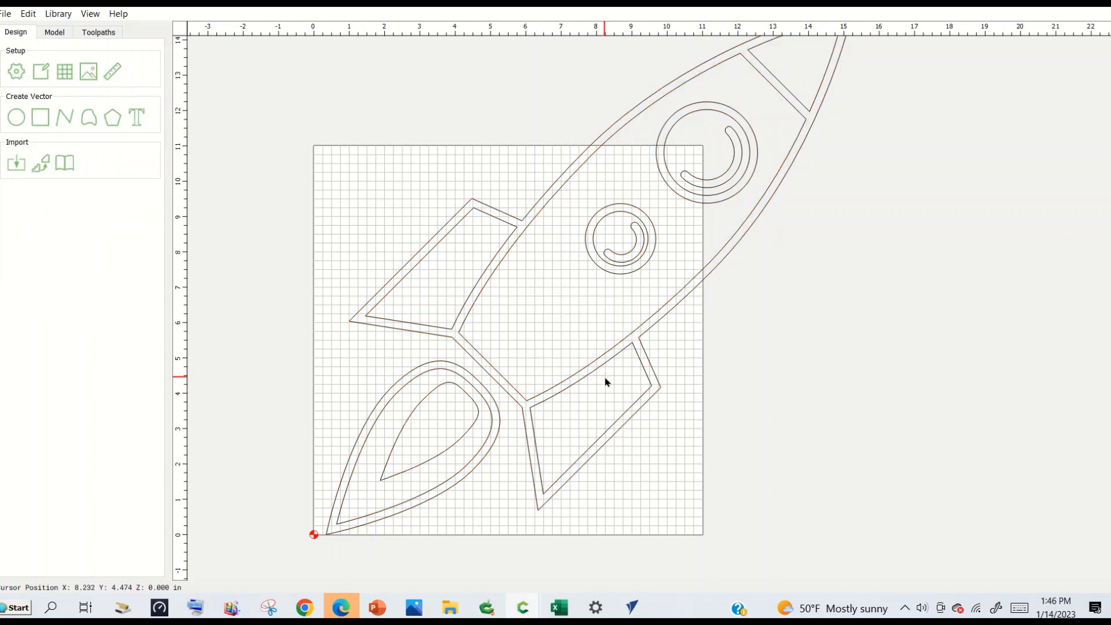
click(537, 452)
click(399, 323)
click(398, 379)
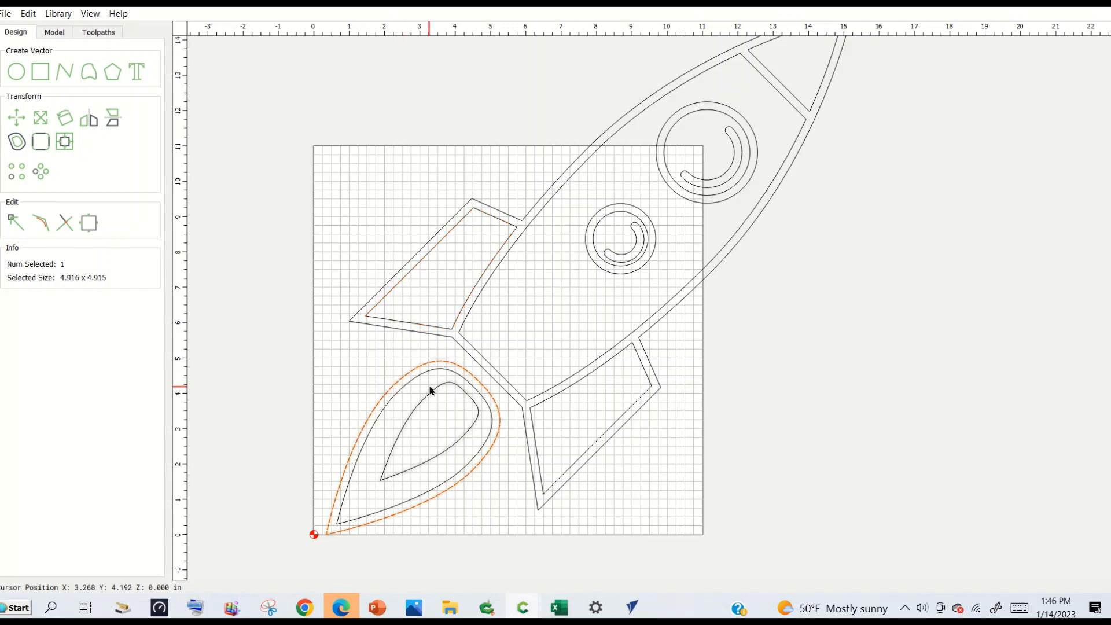
scroll(430, 391, down, 2)
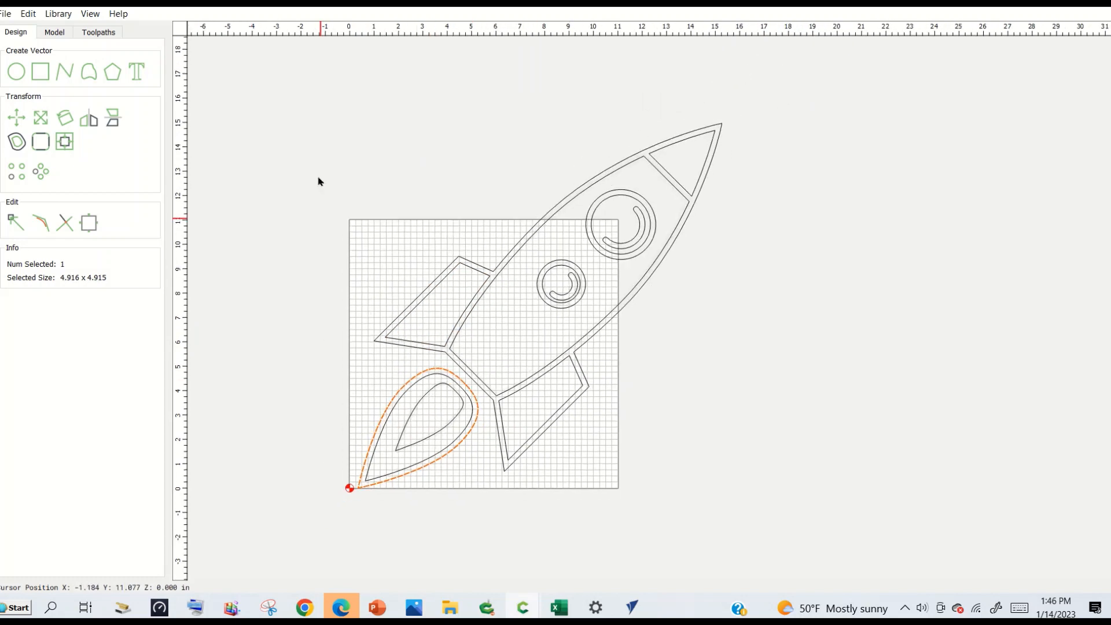
Select all of the rocket's vectors and group them.
drag(299, 77, 785, 553)
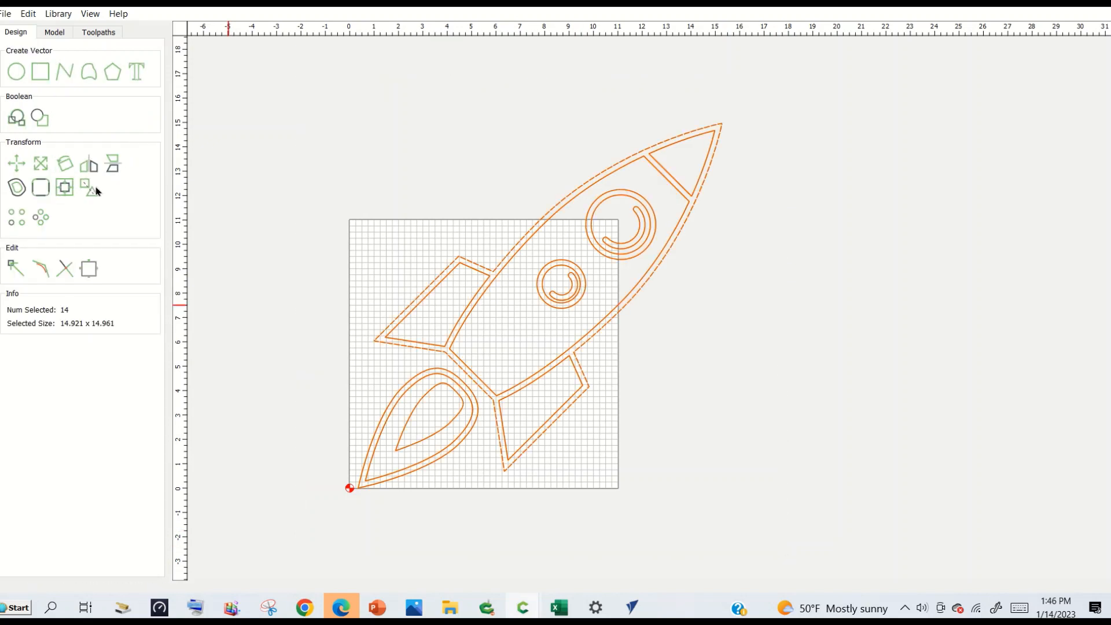
click(295, 185)
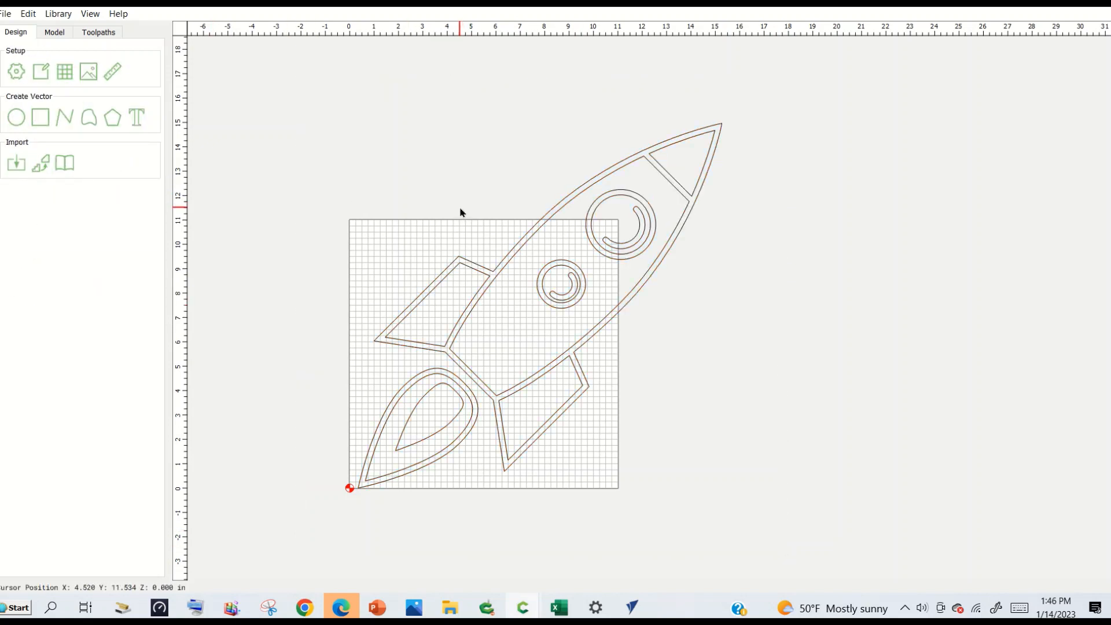
key(ctrl+a)
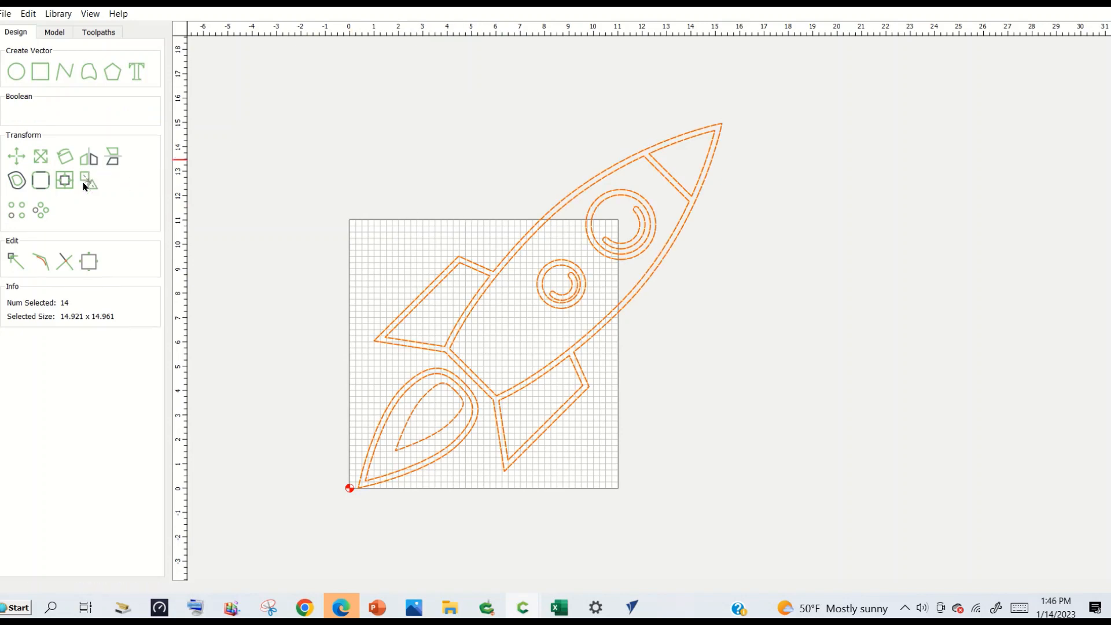
Move the grouped rocket off the stock so its flame tip sits at about X 20, Y 8 in, and deselect it.
drag(488, 278, 829, 308)
click(794, 349)
click(796, 349)
drag(799, 350, 972, 65)
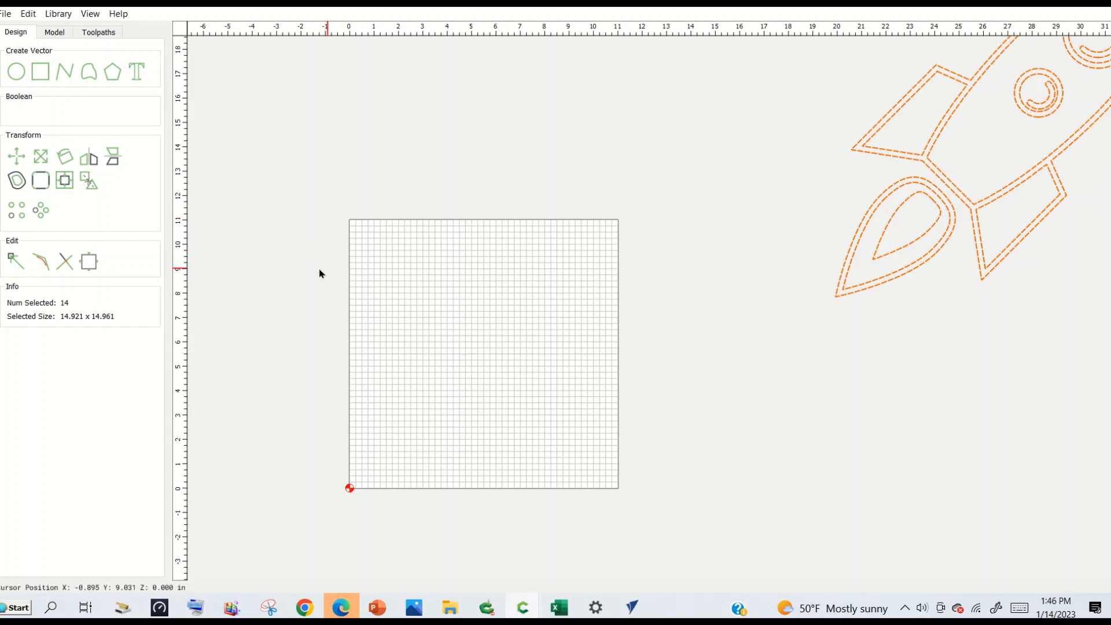
click(294, 270)
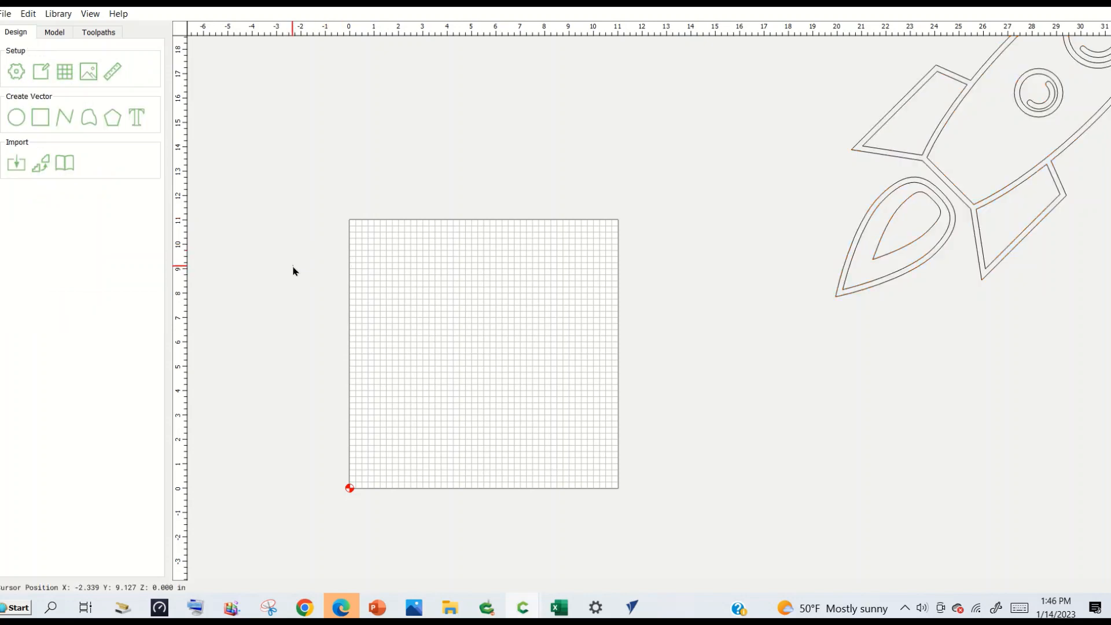
click(849, 253)
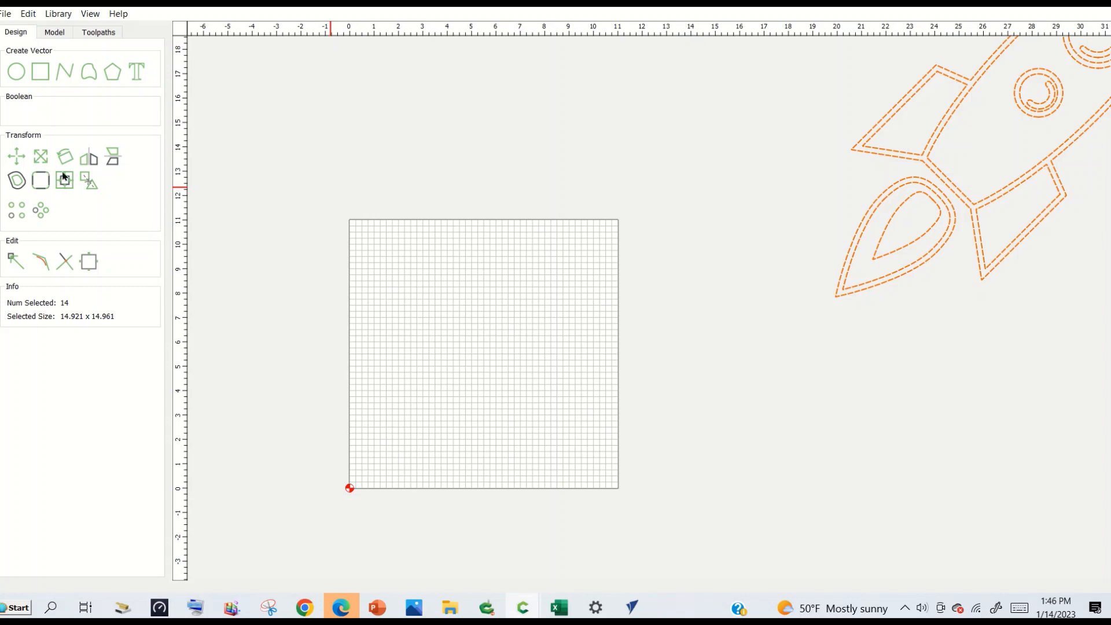
click(234, 227)
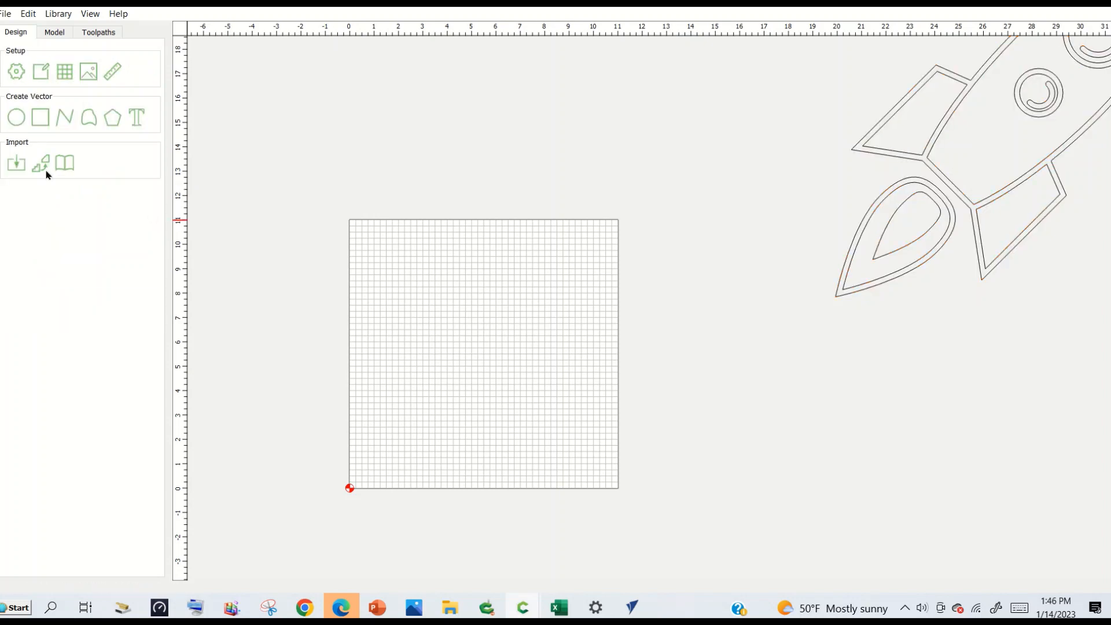
Import F FLOWER dasiy 2.c2d and move the flower design off the stock, to just below the rocket.
click(16, 163)
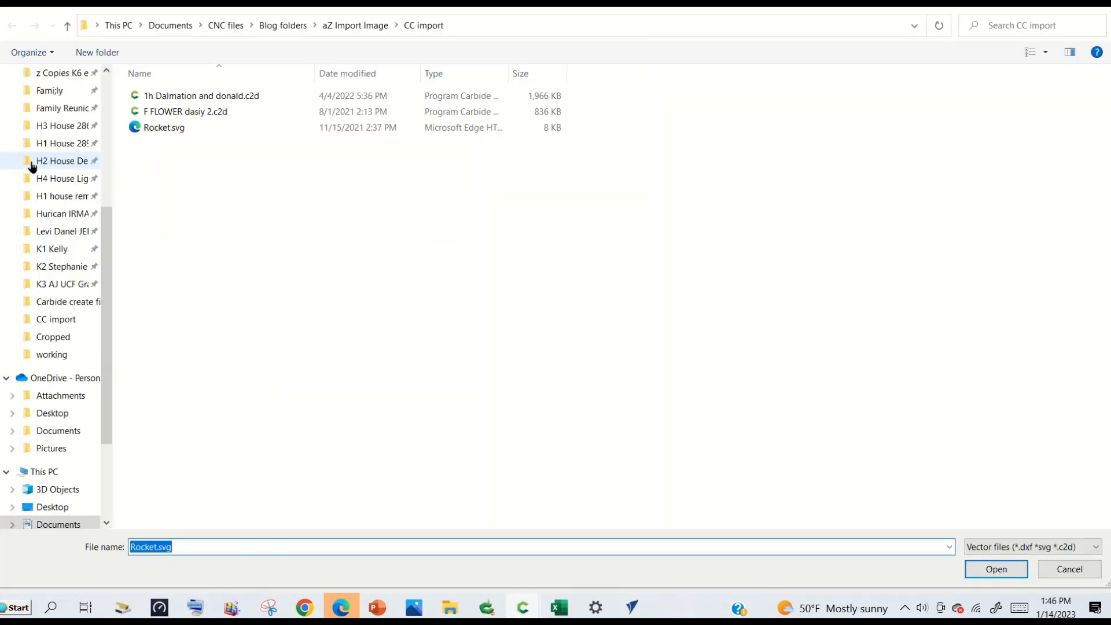
double_click(155, 111)
middle_drag(345, 392, 405, 254)
drag(399, 327, 403, 281)
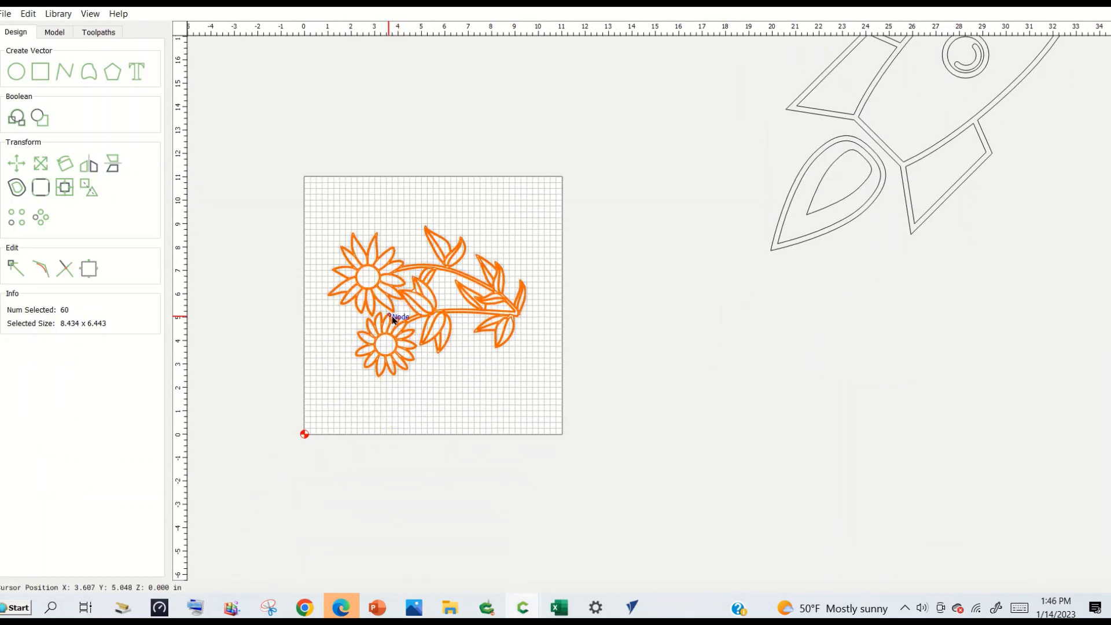
drag(389, 293, 1000, 369)
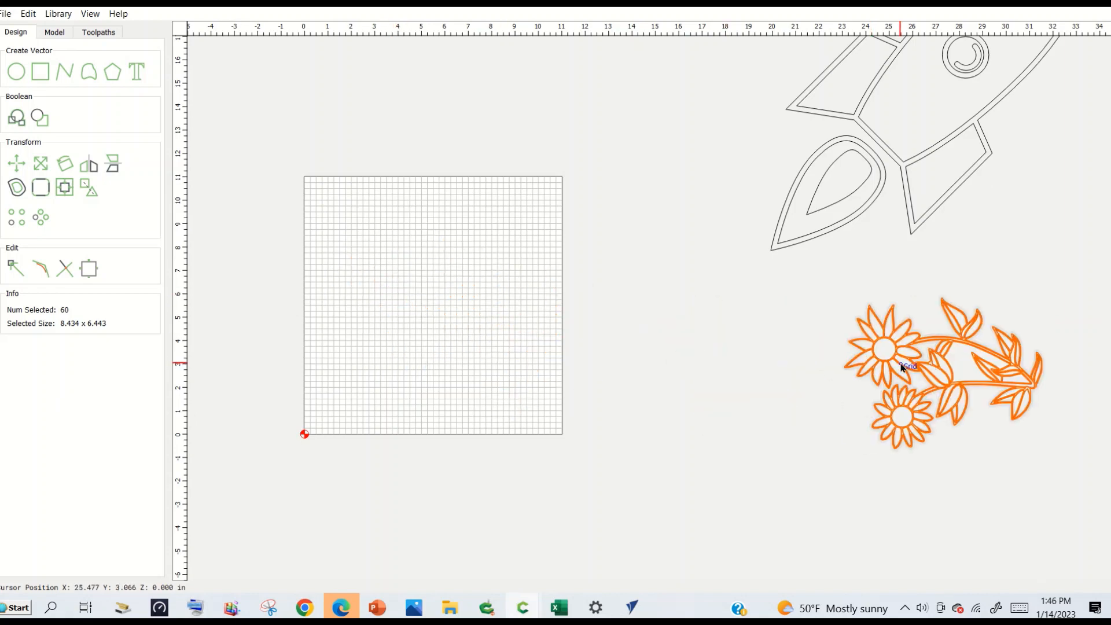
click(217, 246)
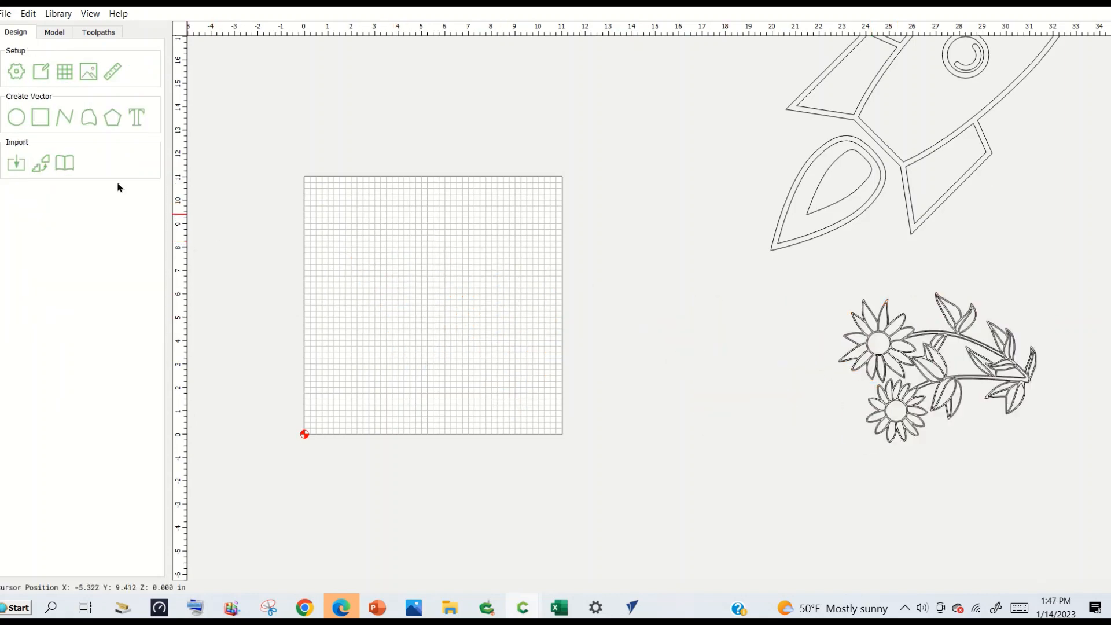
Import 1h Dalmation and donald.c2d, converting its text to paths, and deselect the imported vectors.
click(17, 165)
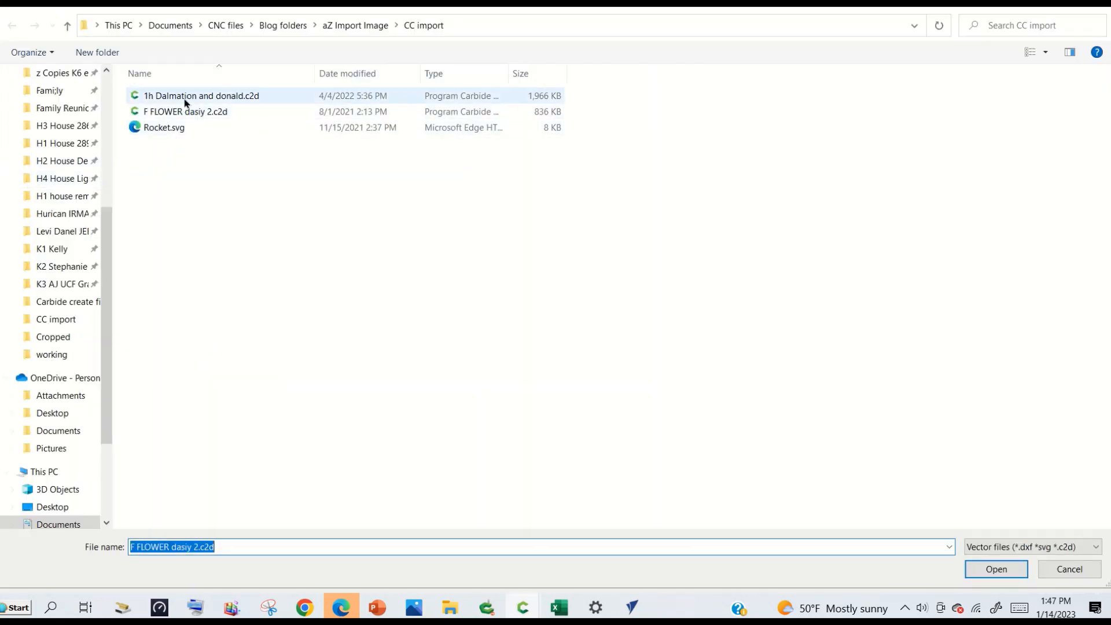
double_click(181, 112)
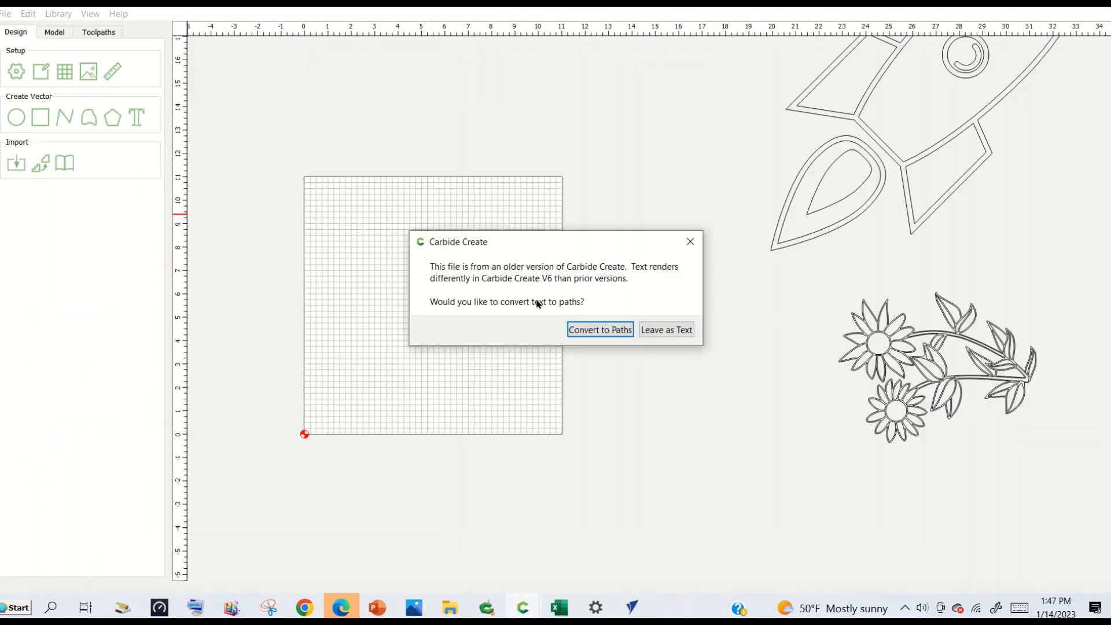
click(591, 330)
middle_drag(655, 378, 565, 368)
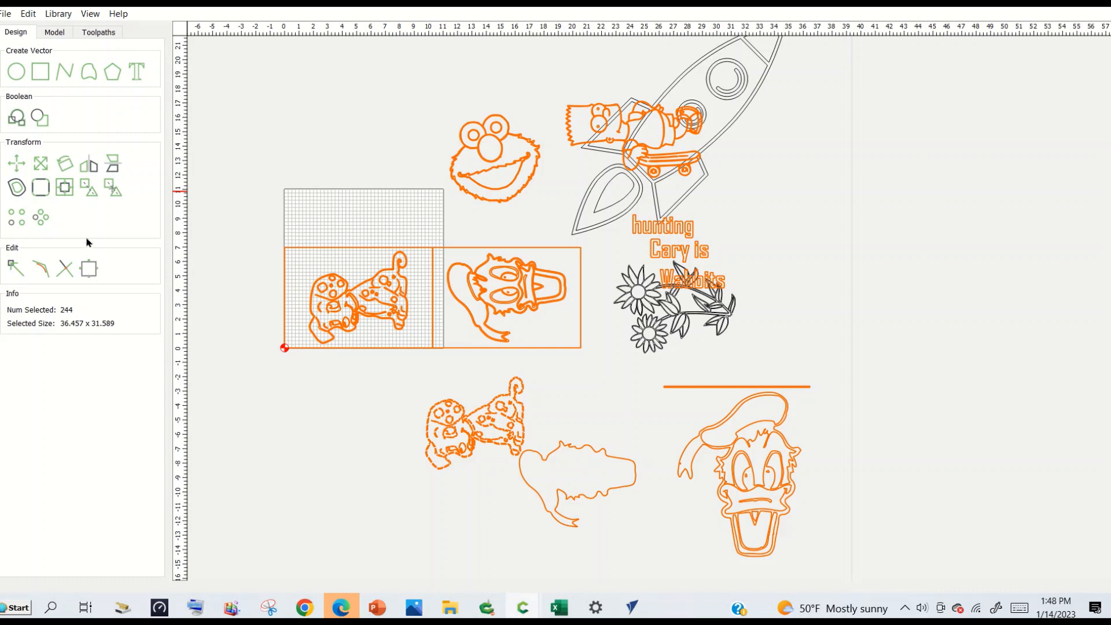
click(223, 217)
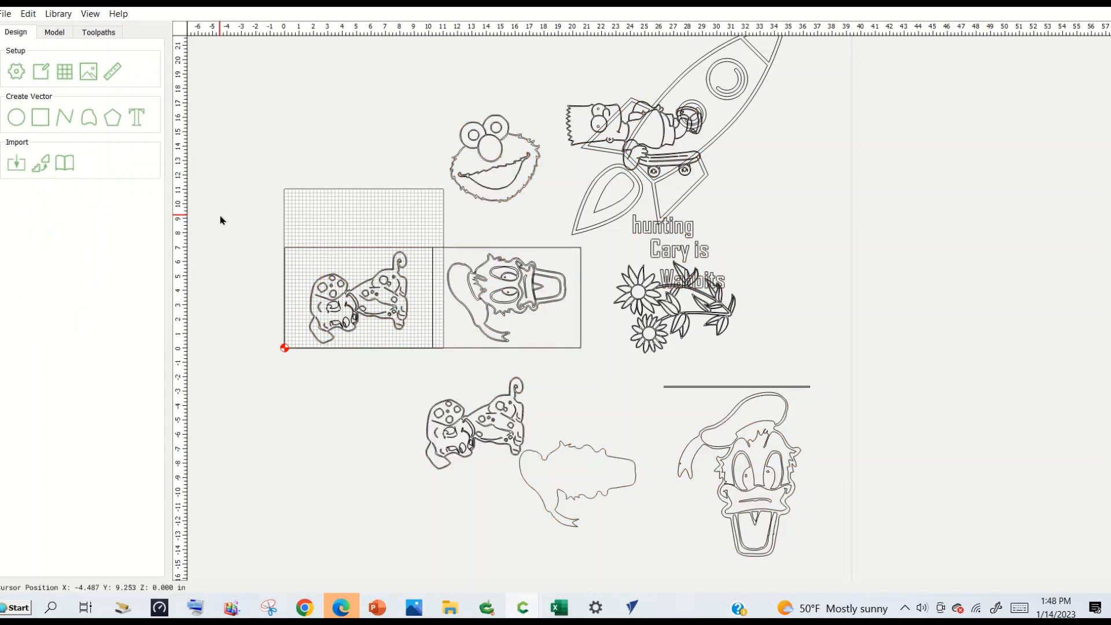
Look through the BBQ, Dogs, Fish and Halloween categories of the Design Elements Library without inserting anything.
click(66, 165)
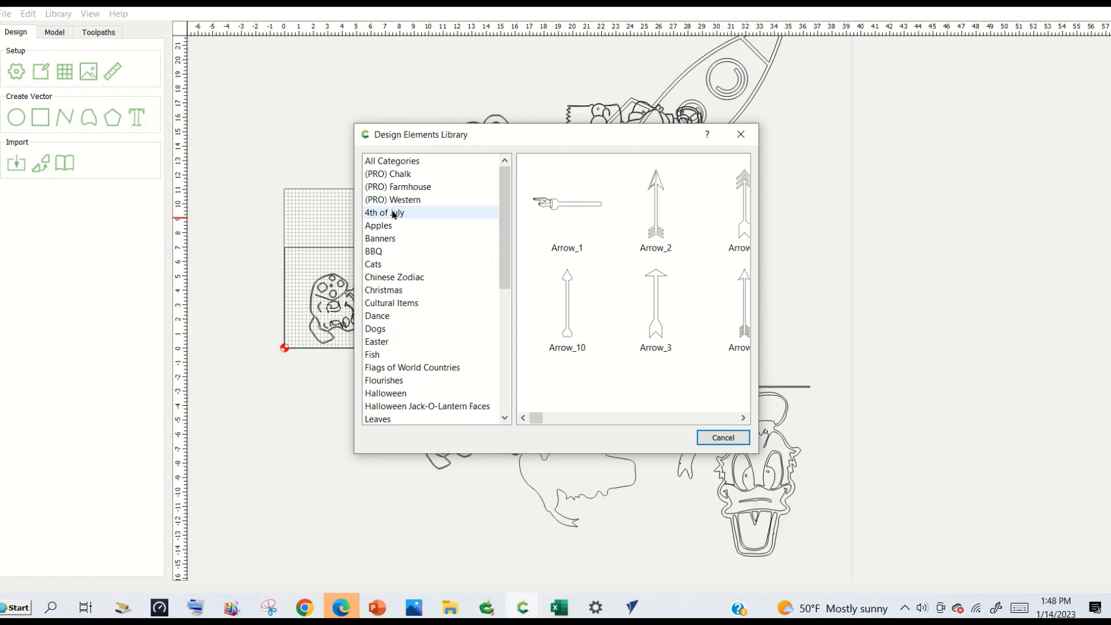
click(382, 251)
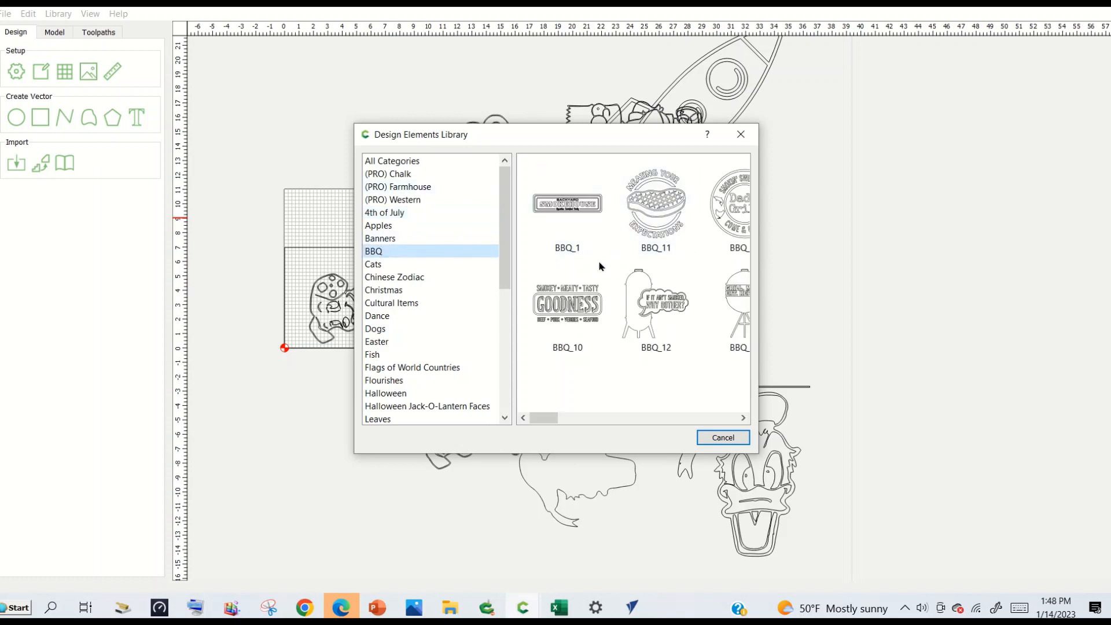
click(381, 330)
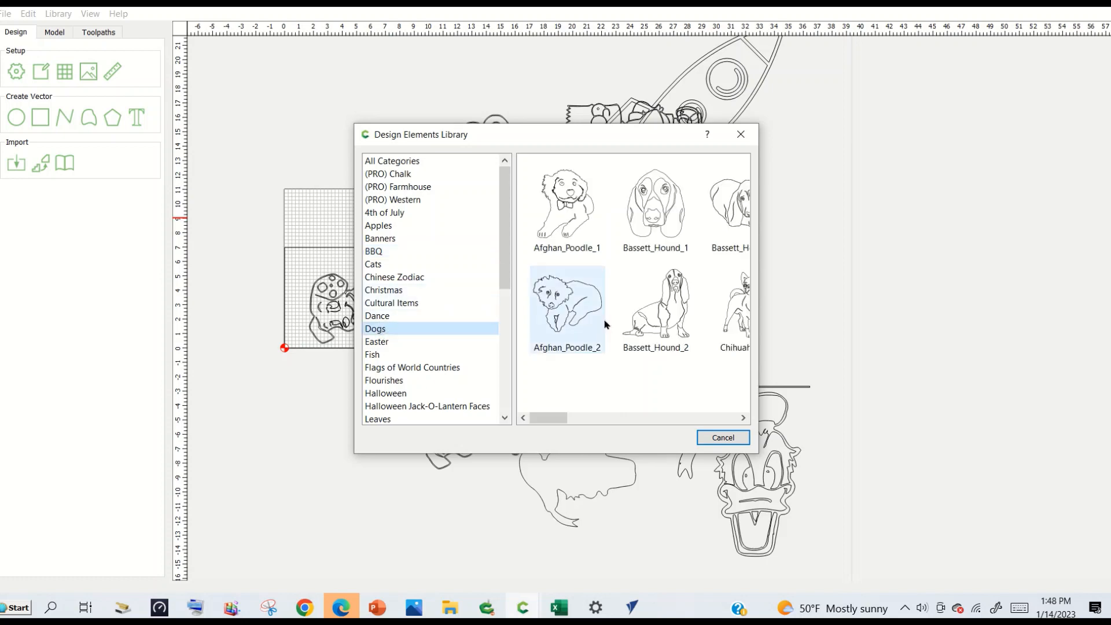
click(376, 355)
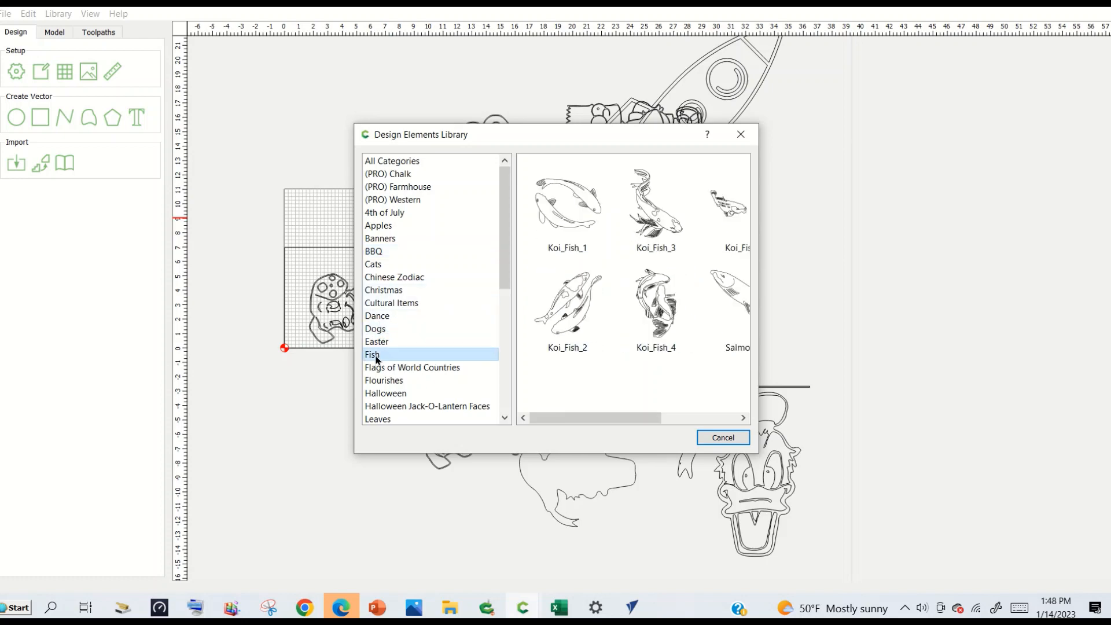
click(395, 396)
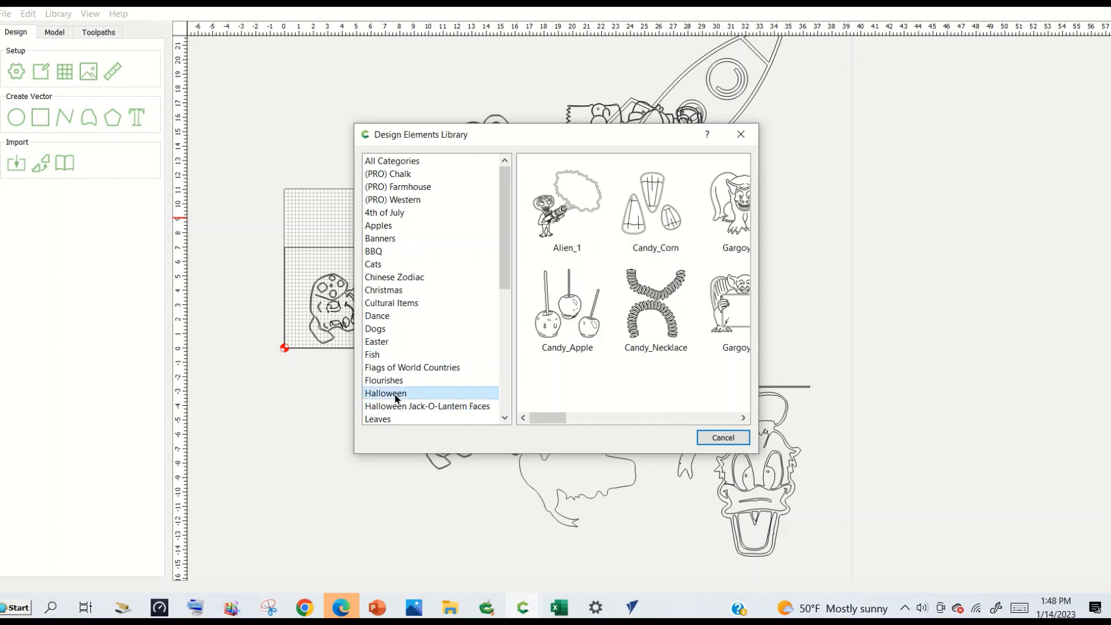
click(713, 438)
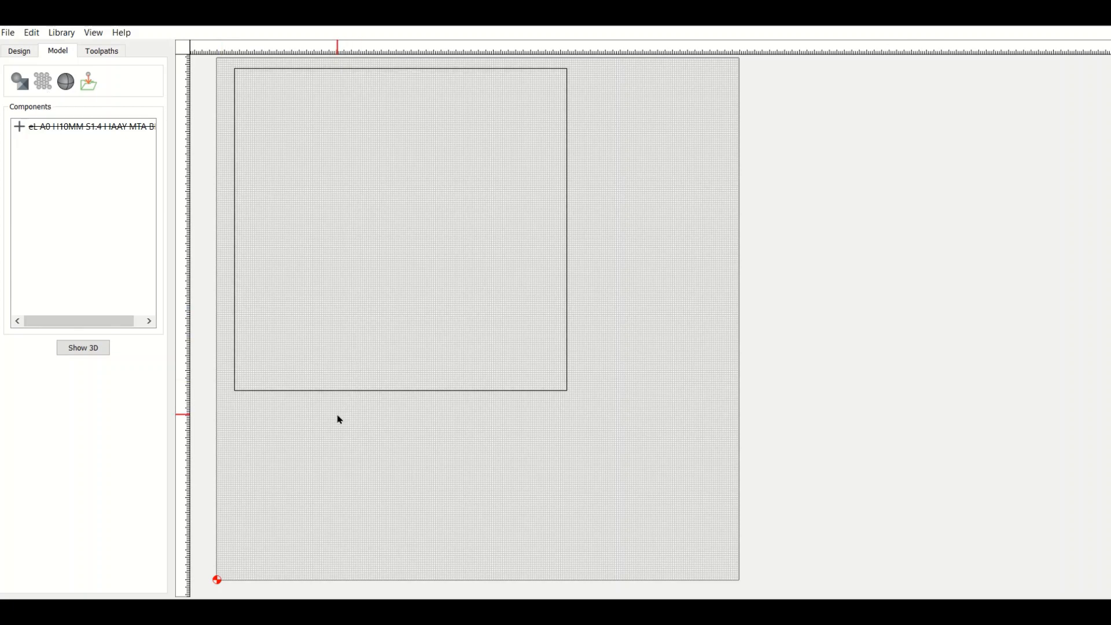
Try to add a shape component to the model with no vector selected.
click(21, 87)
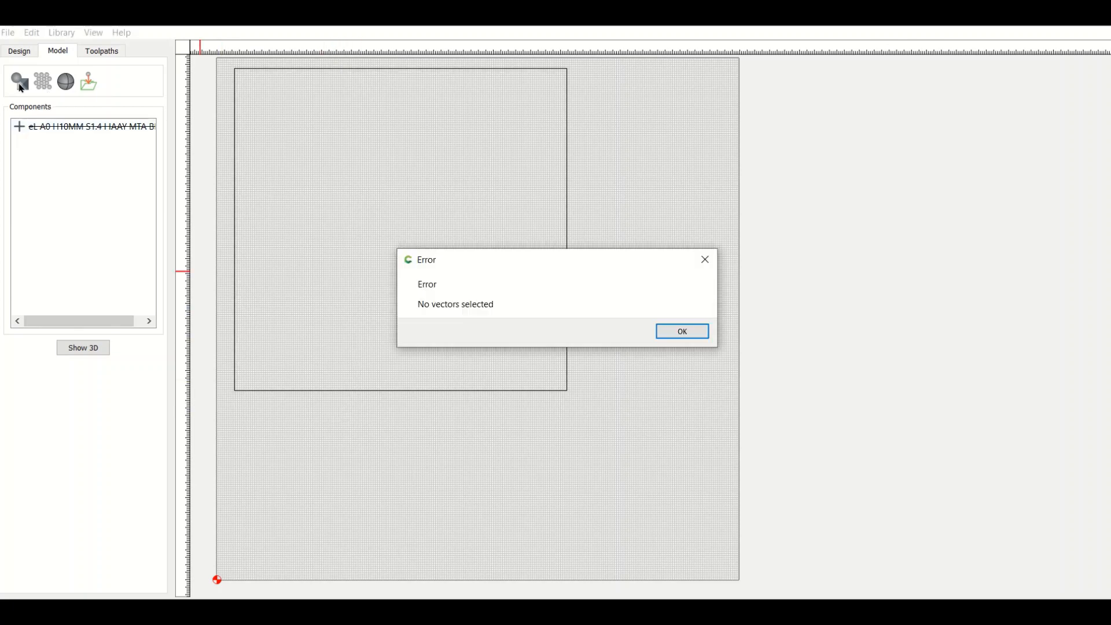
click(683, 330)
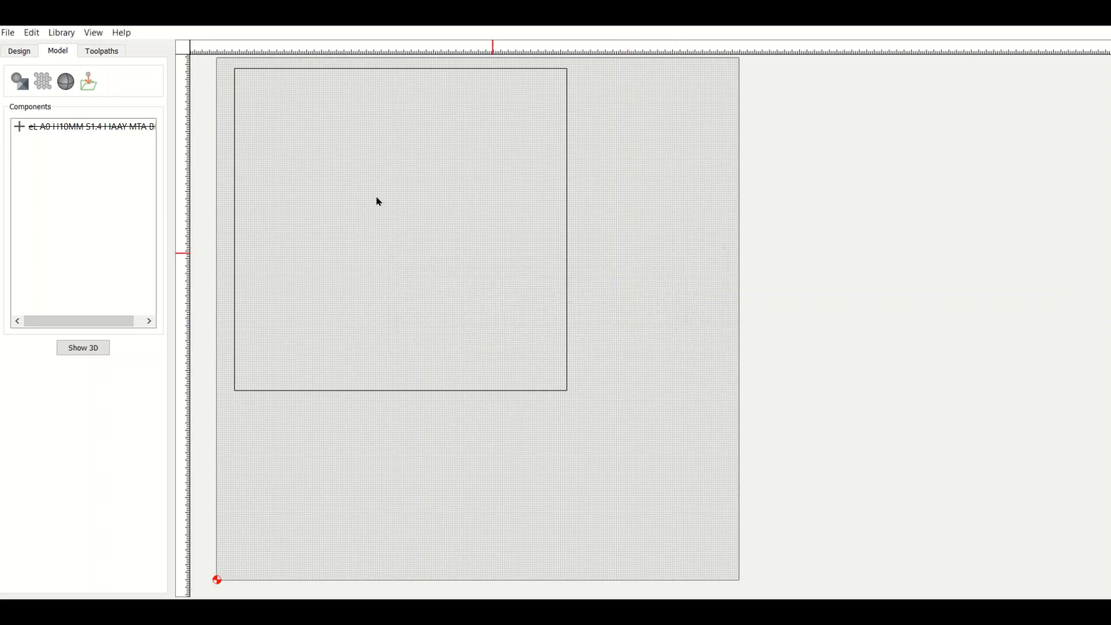
Set the stock thickness to 19 mm in the job setup.
click(18, 52)
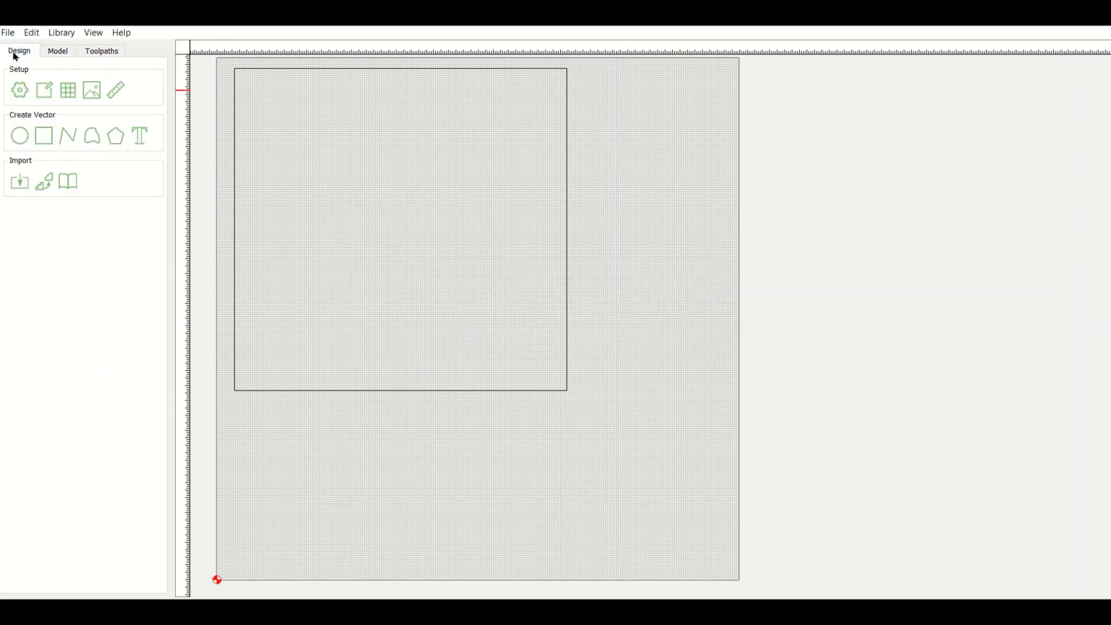
click(24, 97)
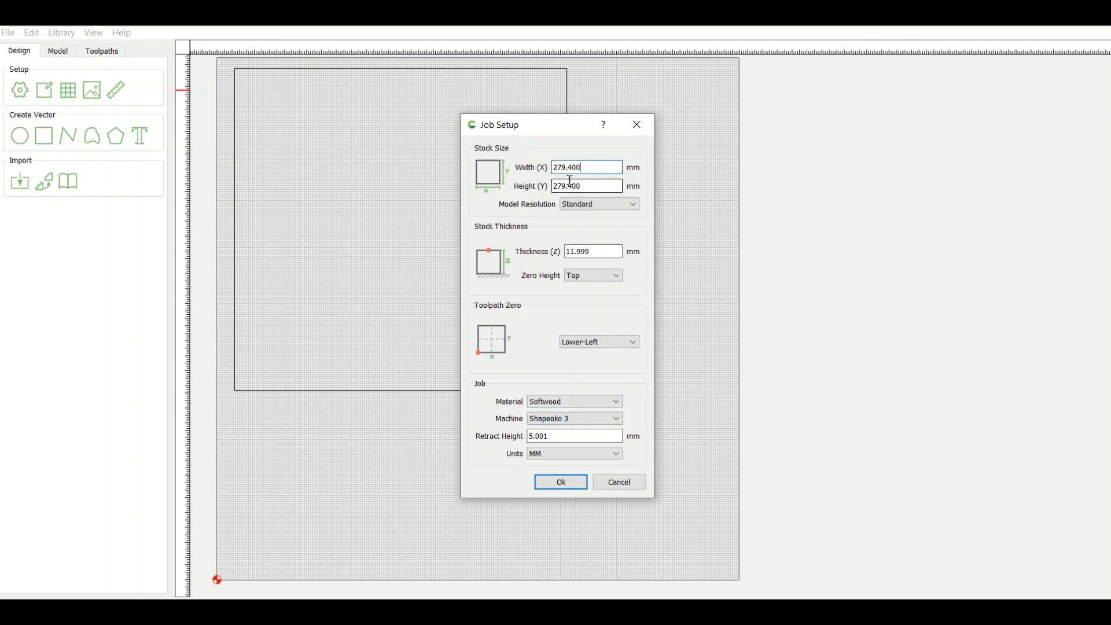
click(585, 251)
drag(594, 251, 558, 252)
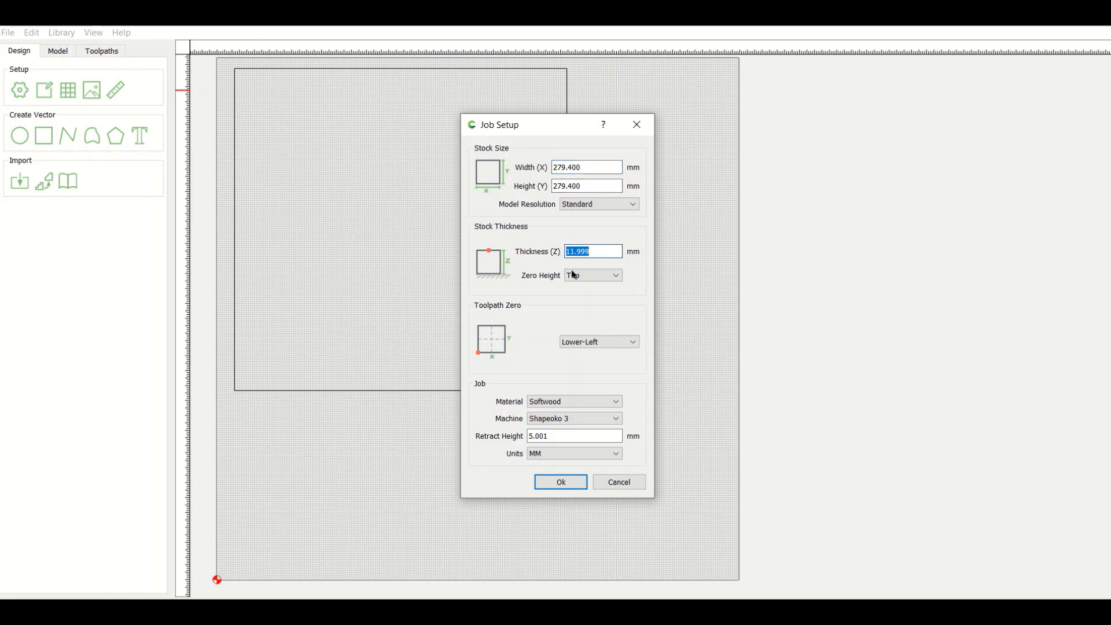
text(19)
click(566, 484)
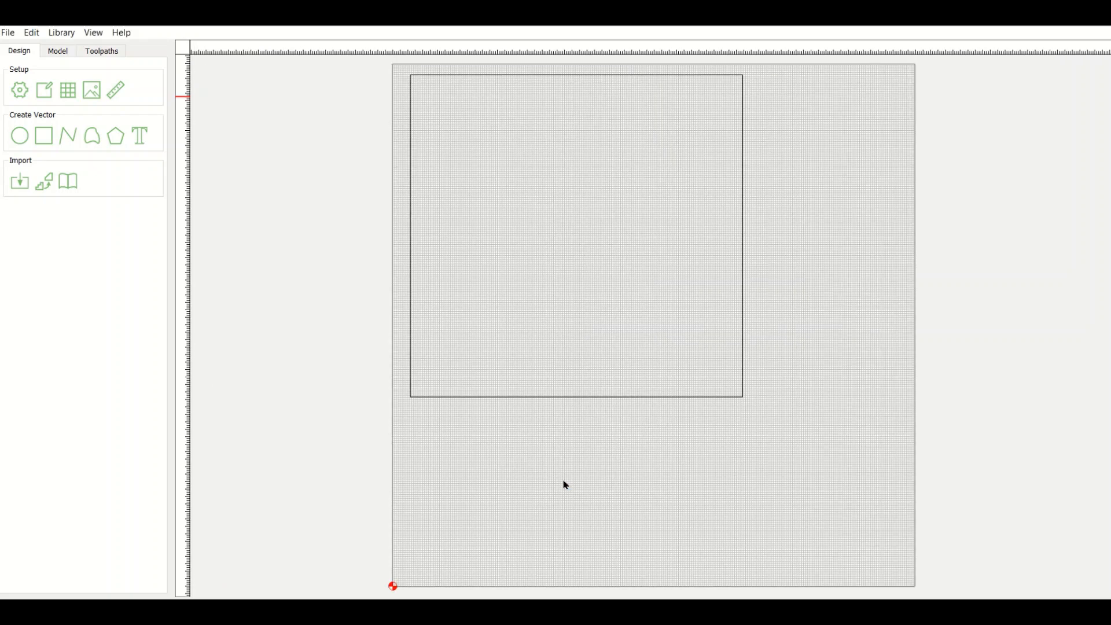
Switch to the browser and look over the CNC grayscale image results, including the enlarged elephant picture and its save options.
middle_drag(774, 359, 595, 355)
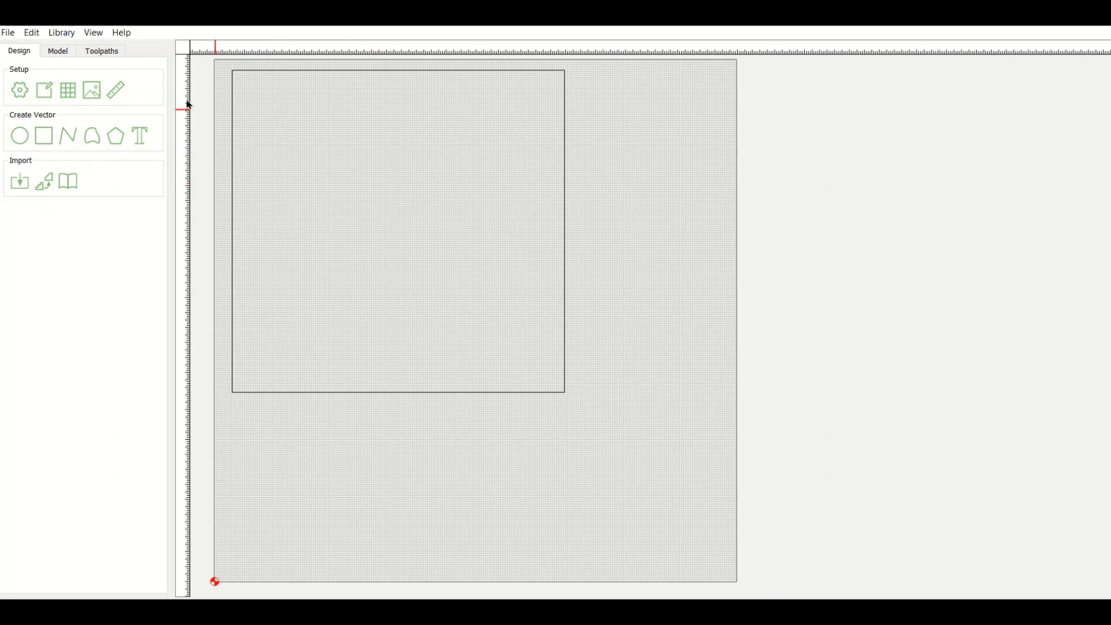
click(53, 53)
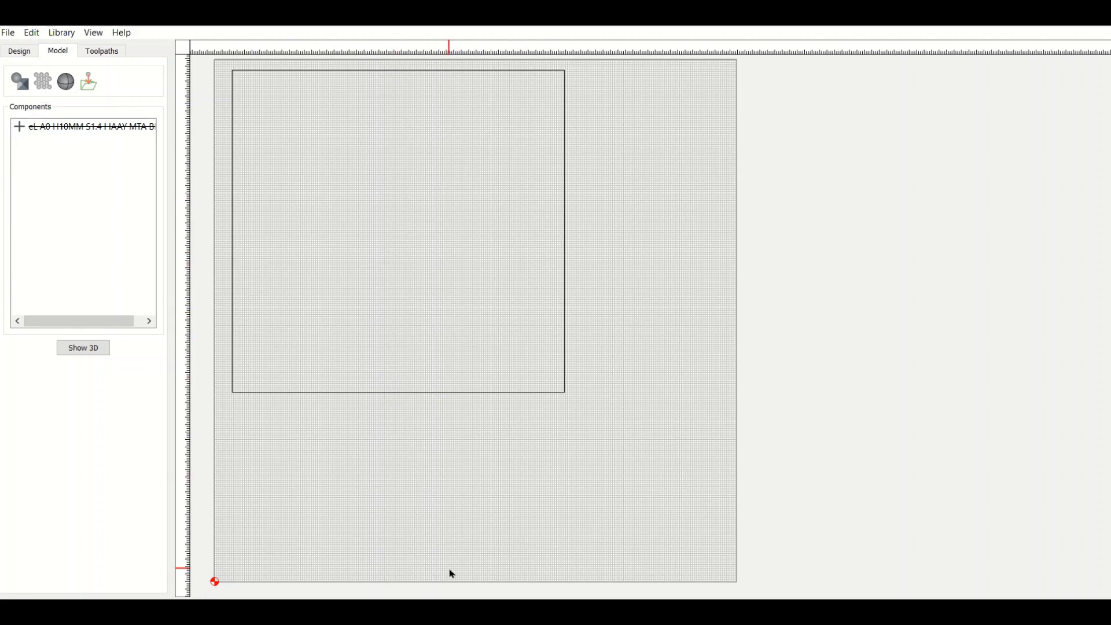
mouse_move(524, 616)
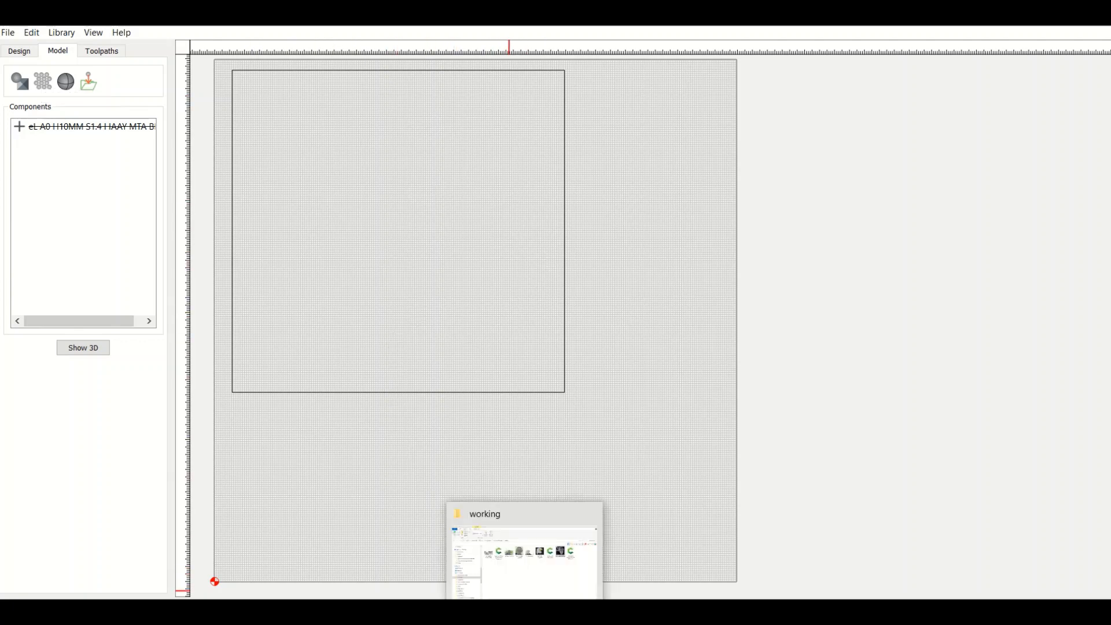
click(599, 614)
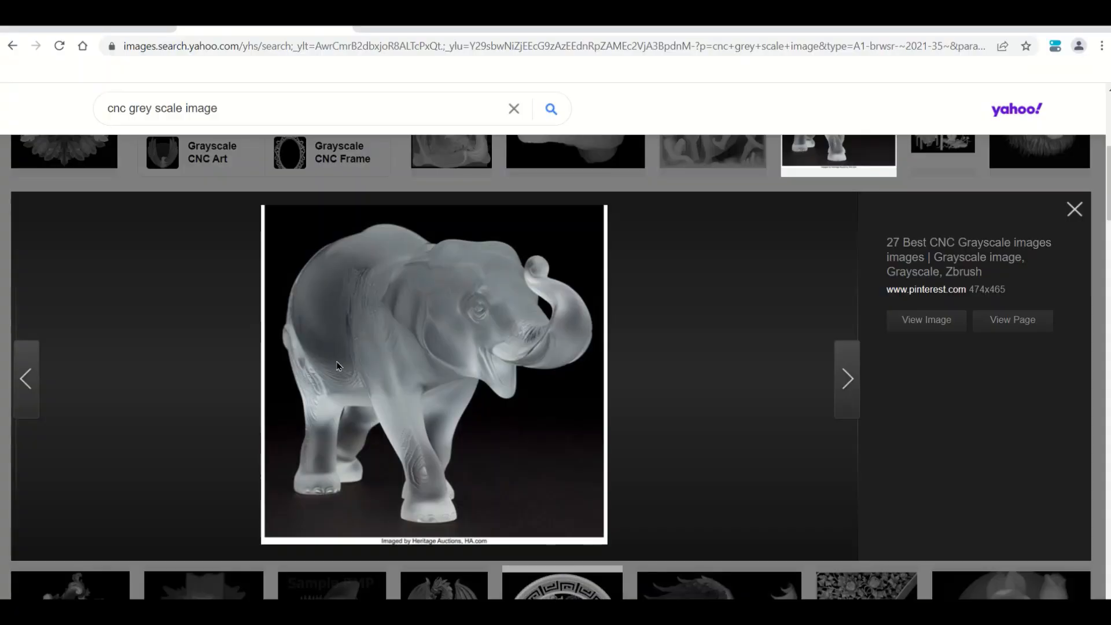
scroll(339, 365, up, 5)
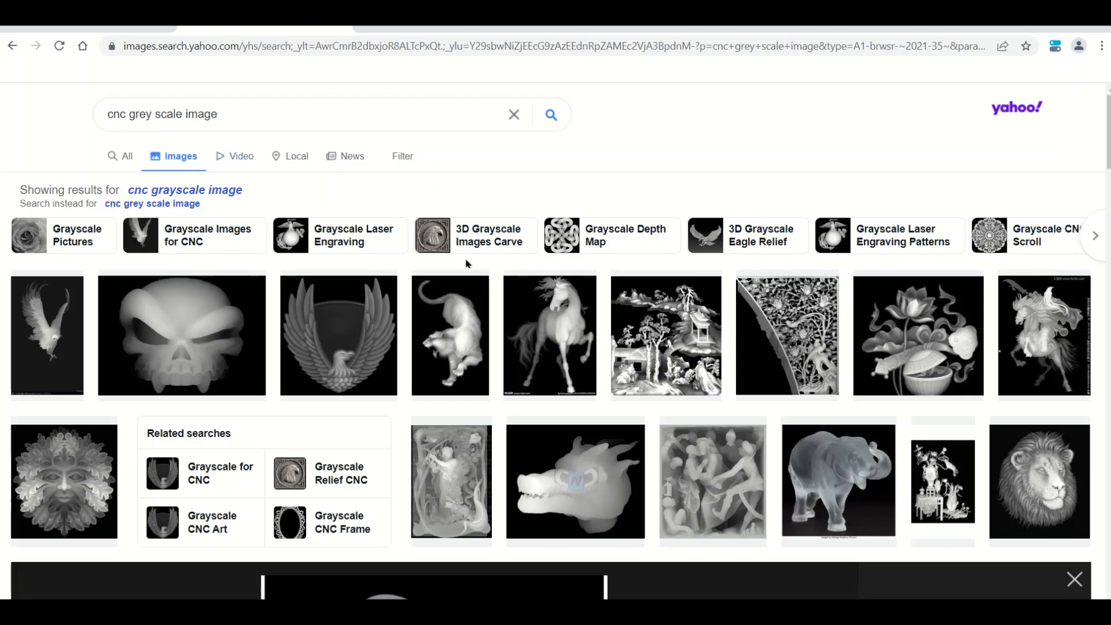
scroll(466, 263, down, 4)
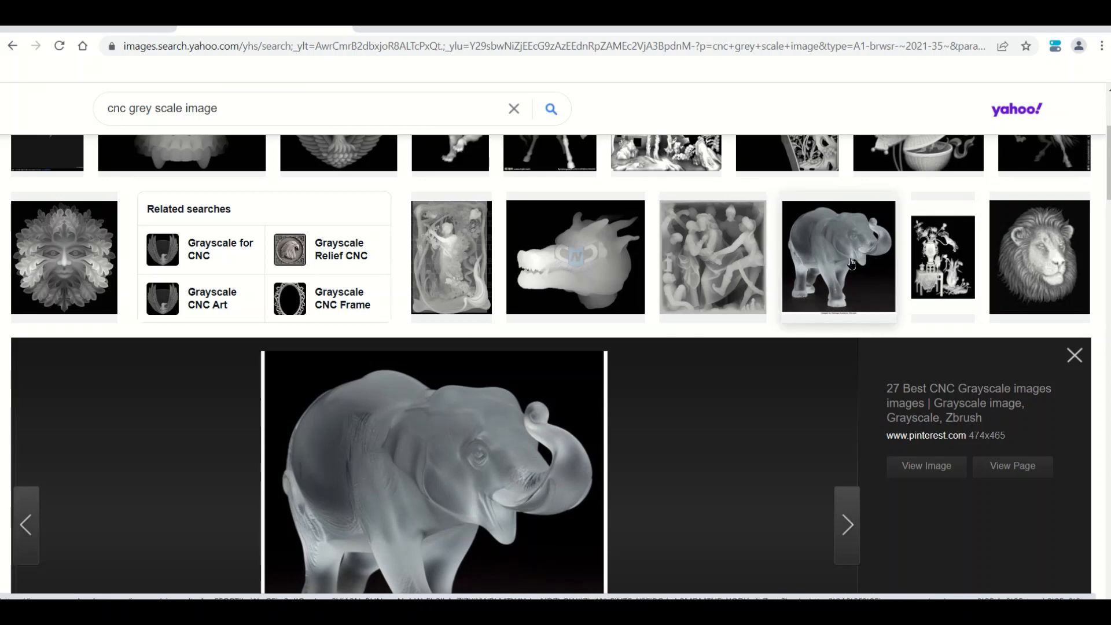
scroll(438, 443, down, 3)
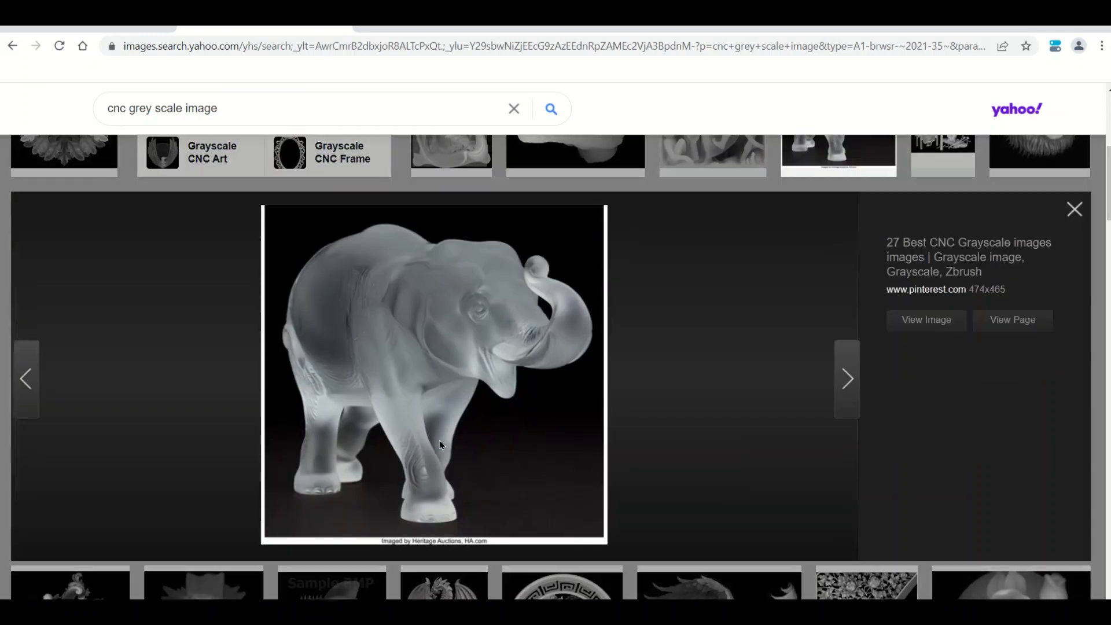
right_click(406, 345)
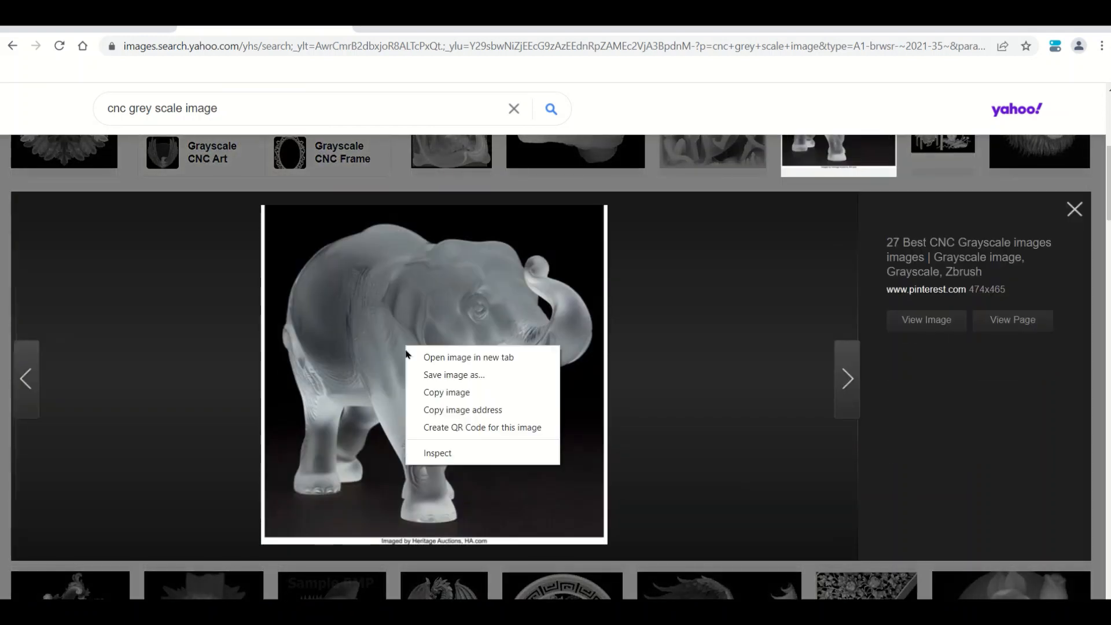
click(741, 376)
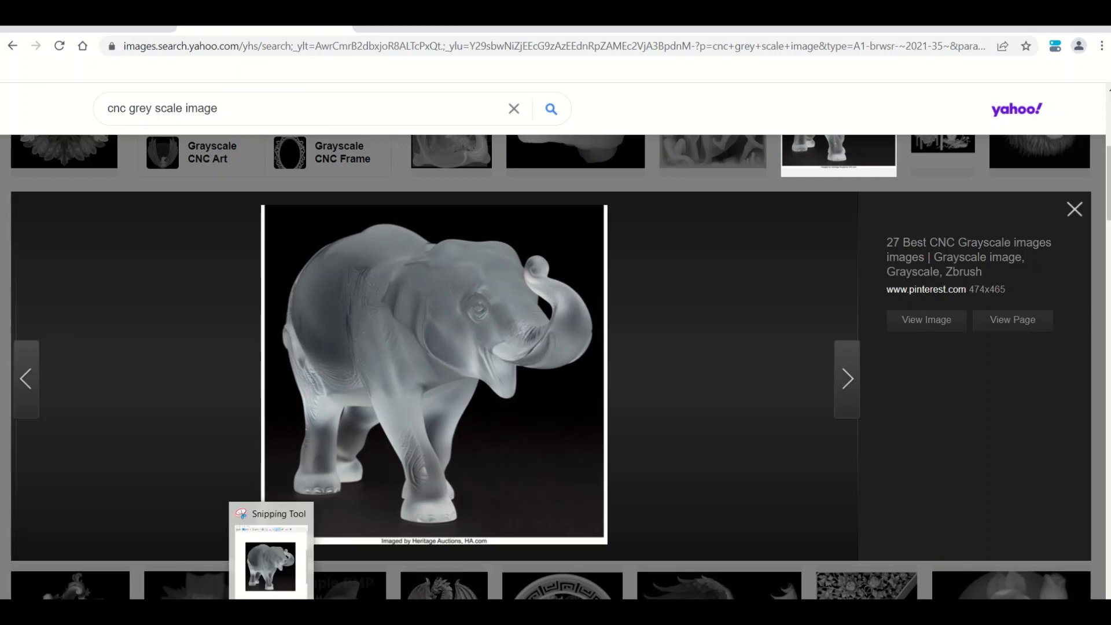
Switch to the Snipping Tool and capture a new snip of the elephant picture without its white border and caption.
mouse_move(271, 611)
click(271, 564)
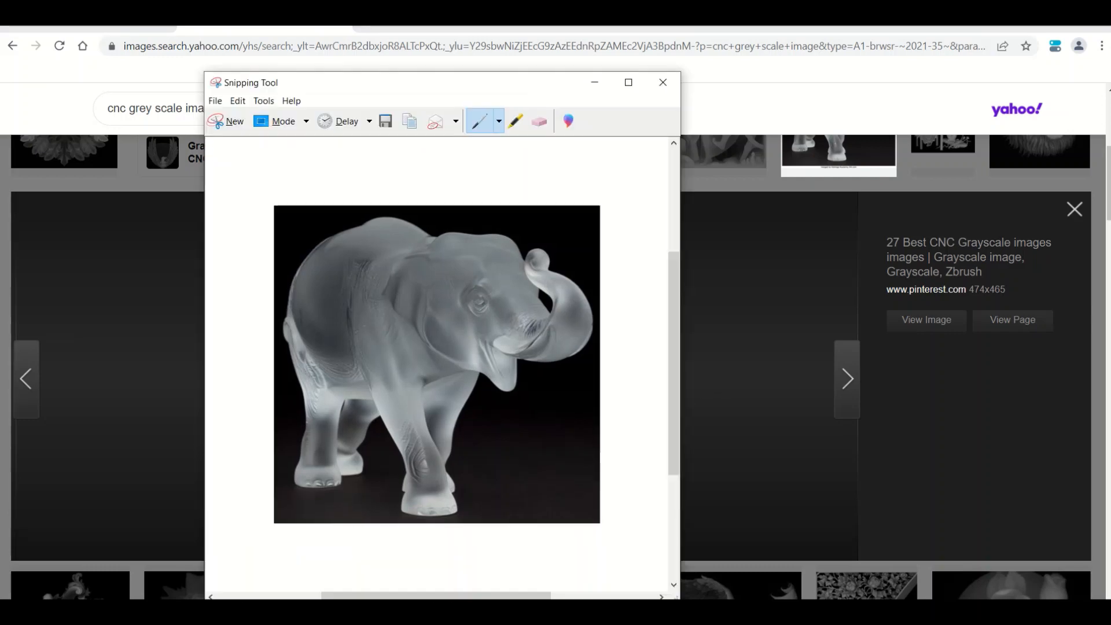
drag(446, 87, 943, 105)
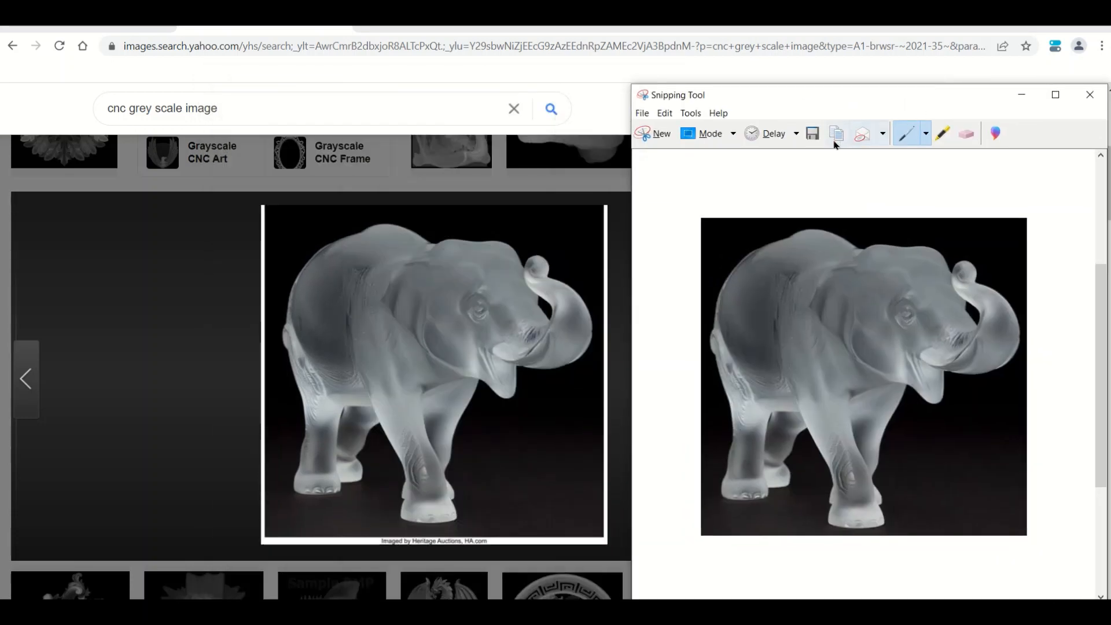
click(659, 135)
drag(273, 206, 601, 534)
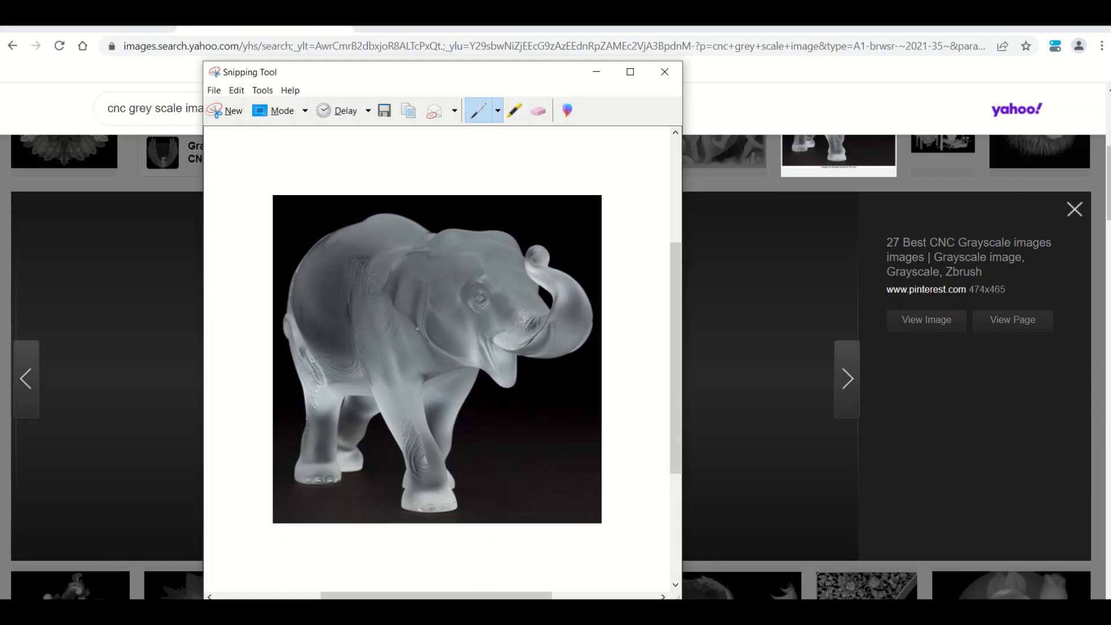
Check the save options for the elephant snip and close the Snipping Tool without saving.
right_click(331, 330)
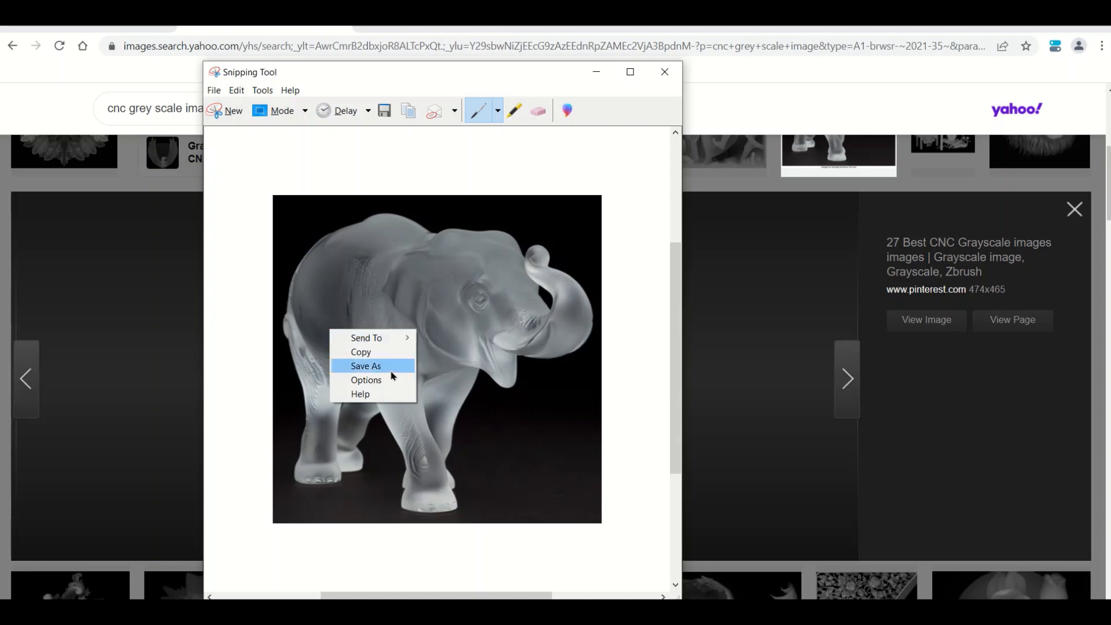
click(663, 74)
click(664, 72)
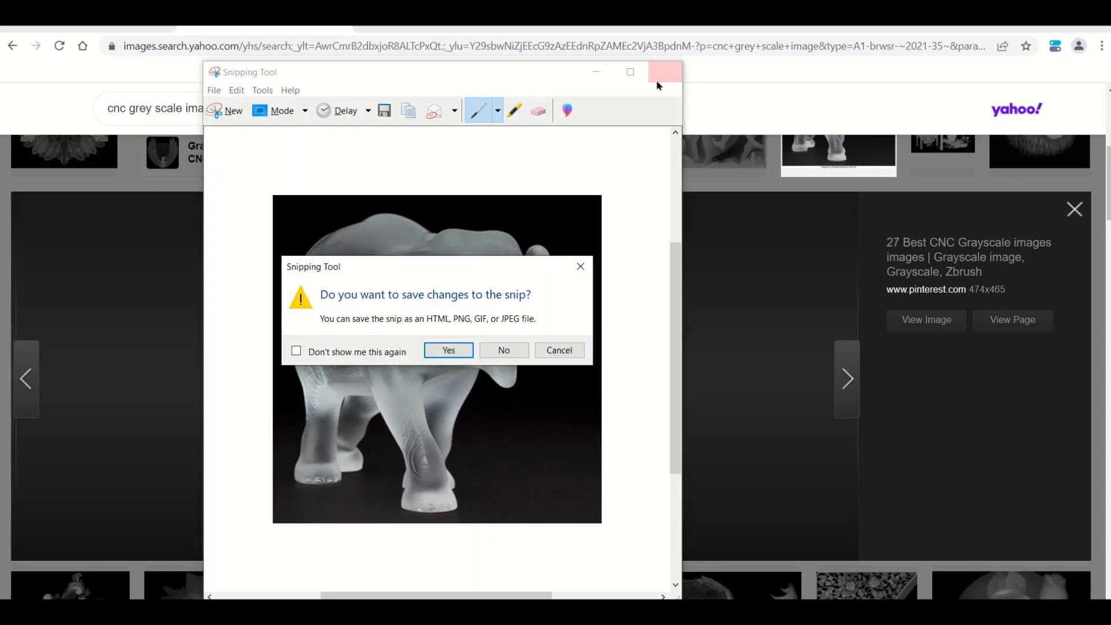
click(501, 352)
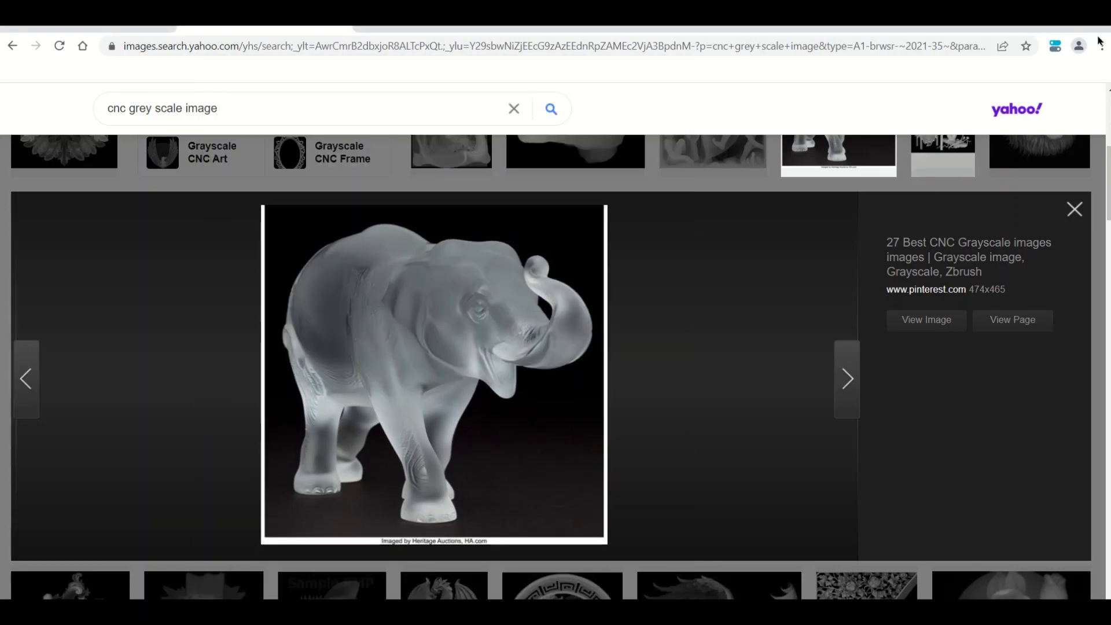
Switch back to Carbide Create and import 4b elaphant.PNG as a model component with no vector selected.
mouse_move(562, 612)
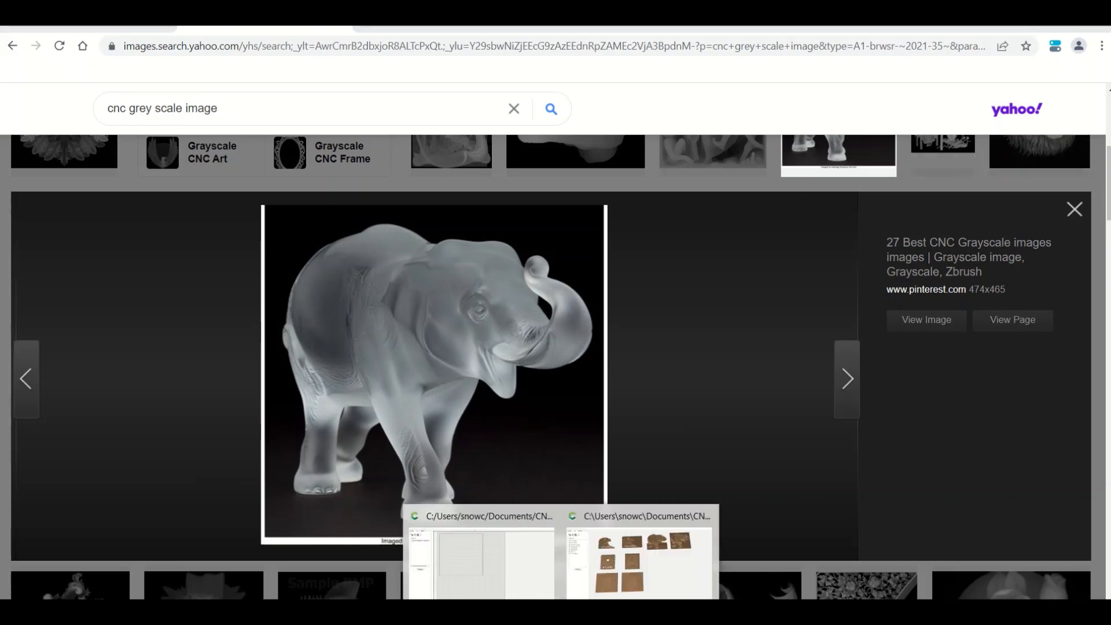
click(498, 584)
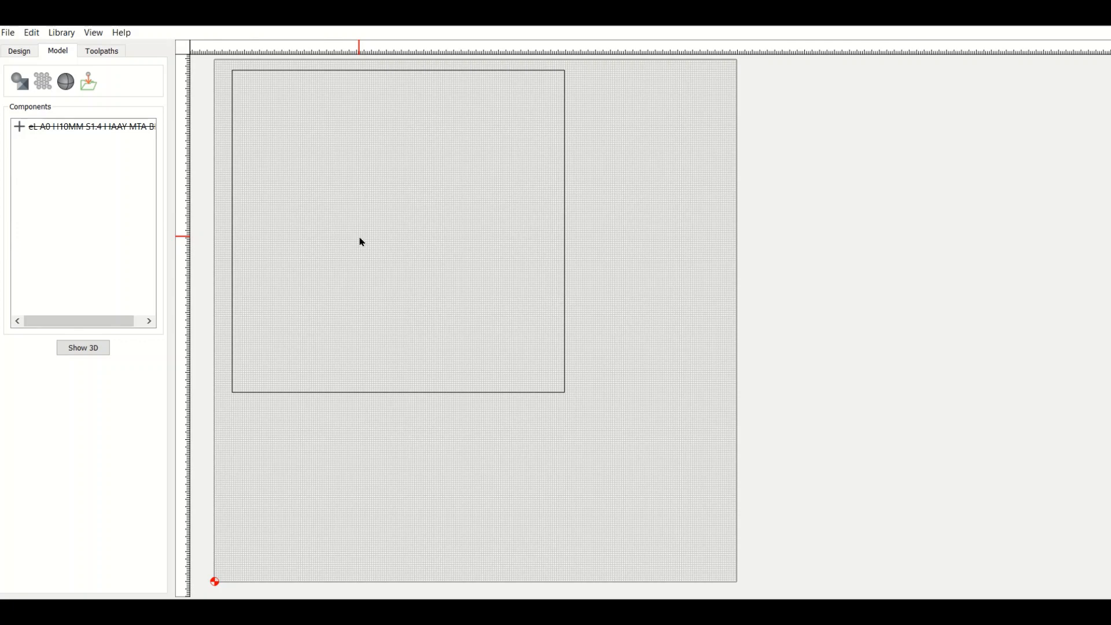
click(48, 89)
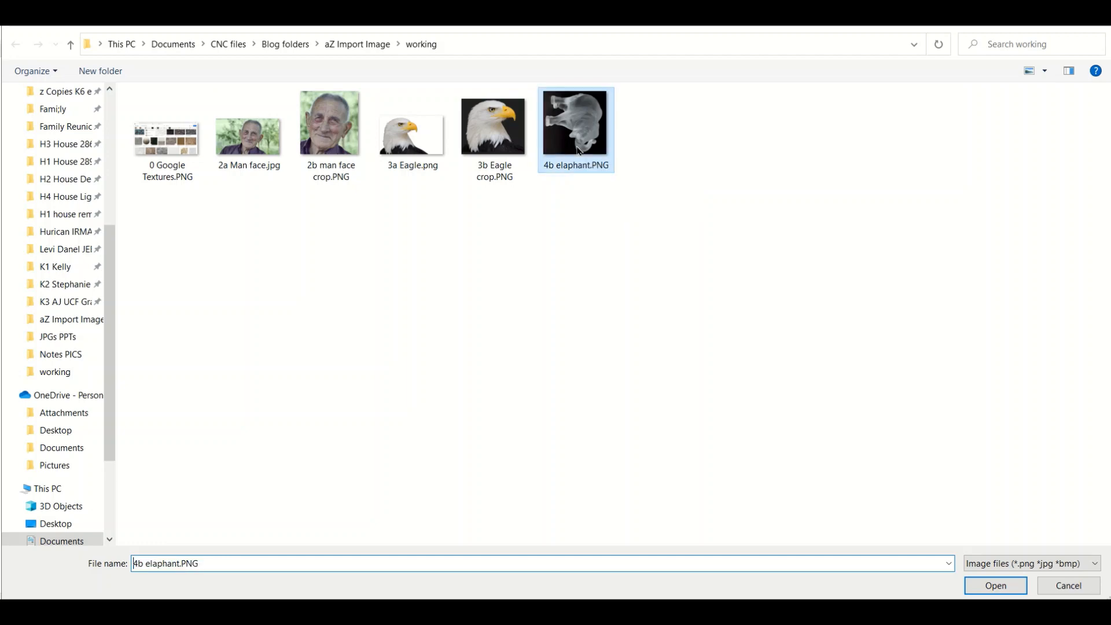
double_click(578, 151)
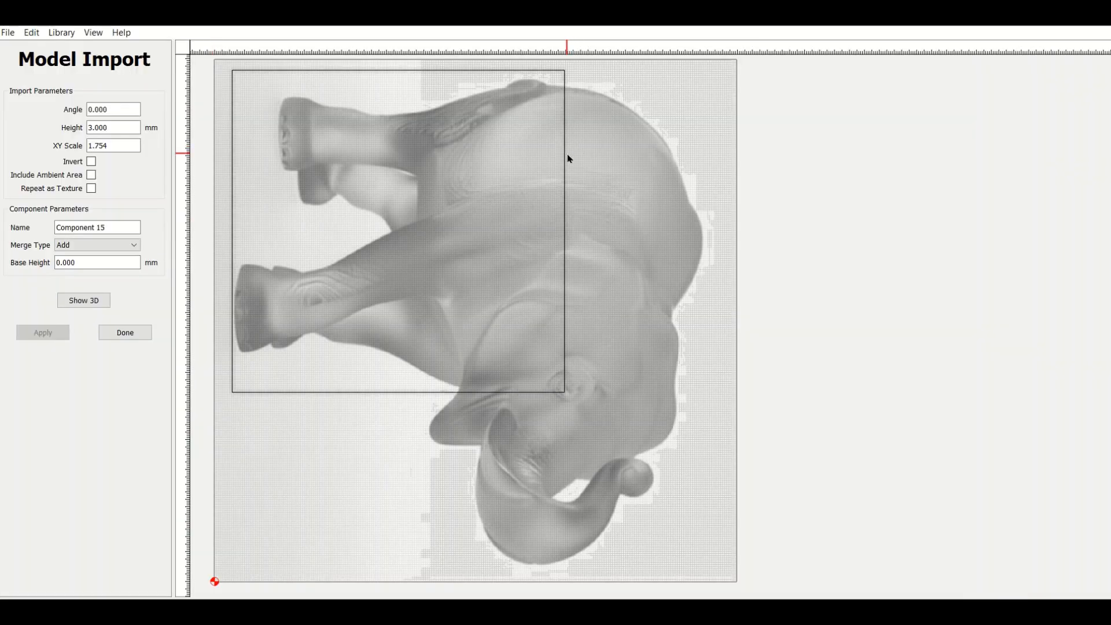
Open 4b elaphant.PNG from the working folder in the image viewer and rotate it 270° clockwise so the elephant stands upright.
mouse_move(562, 611)
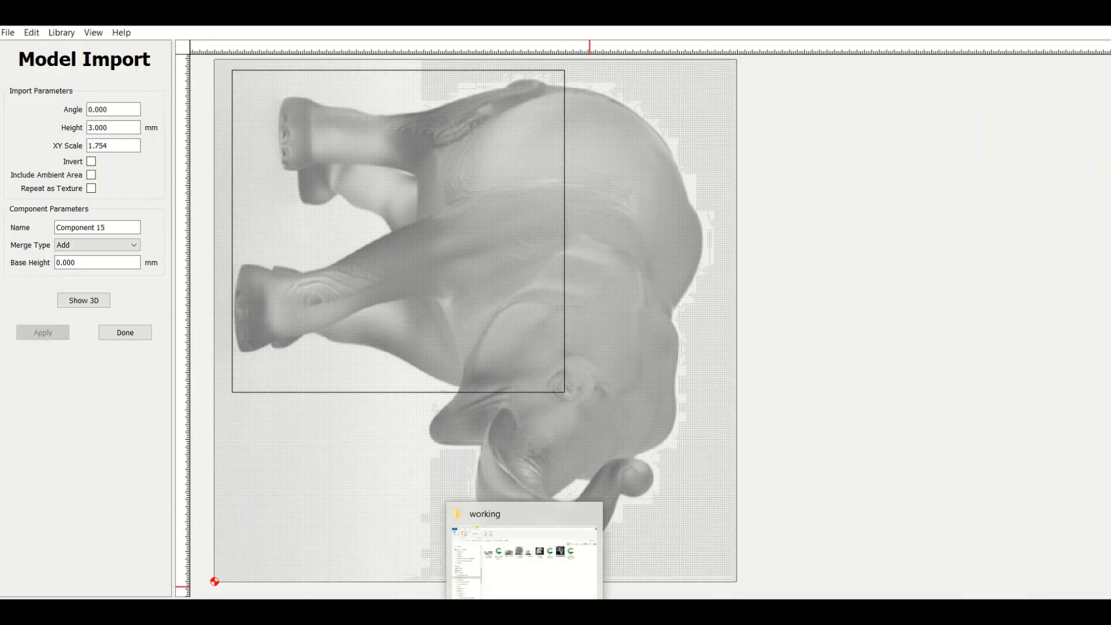
click(524, 611)
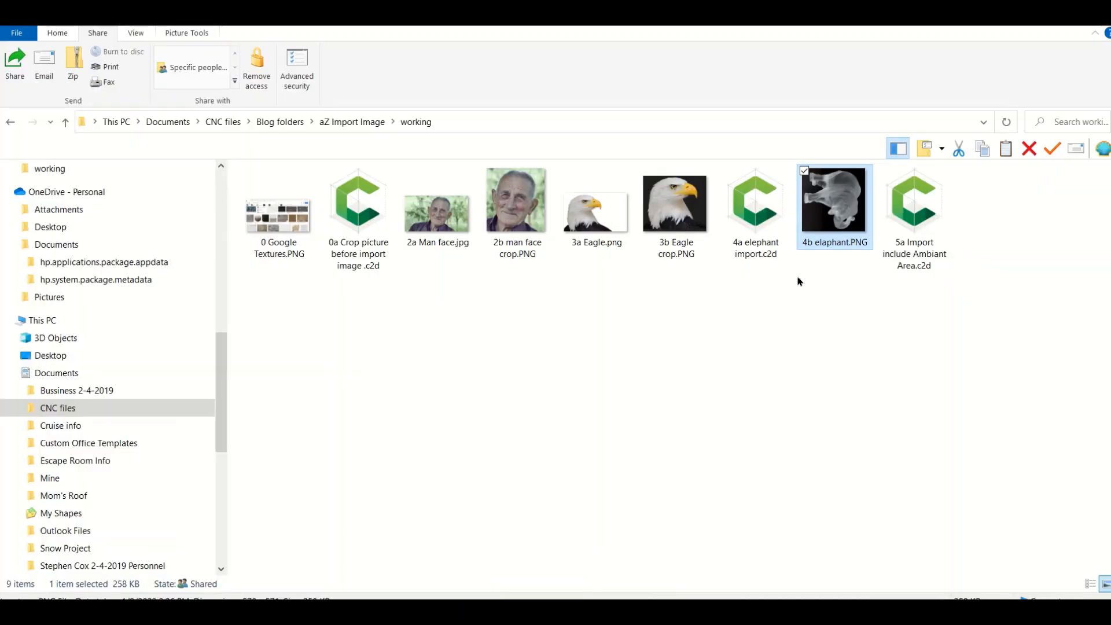
double_click(841, 195)
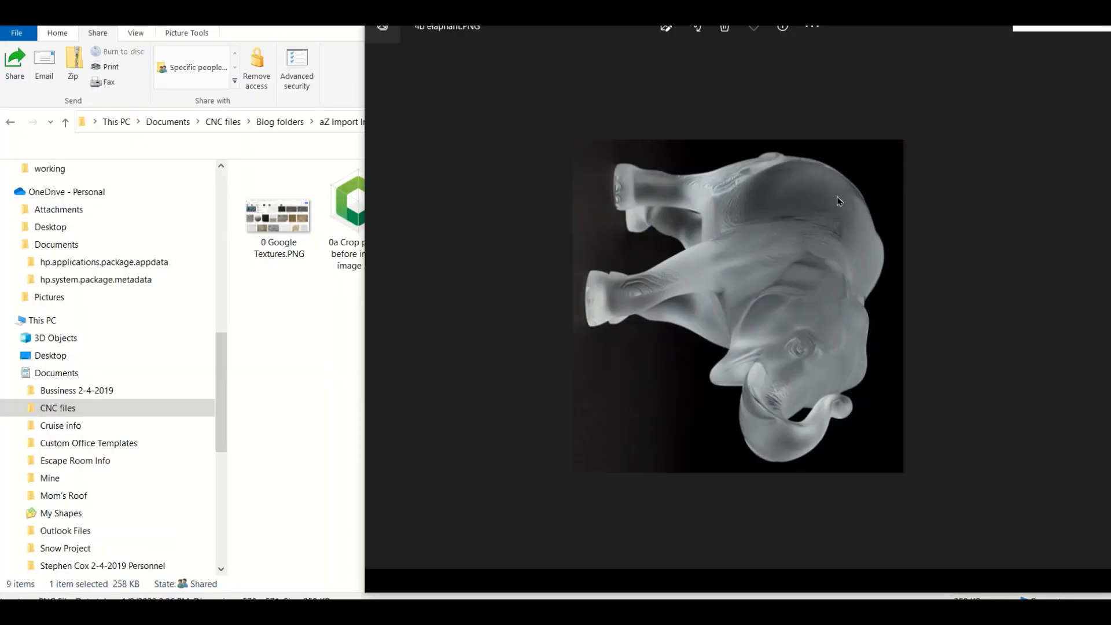
click(695, 27)
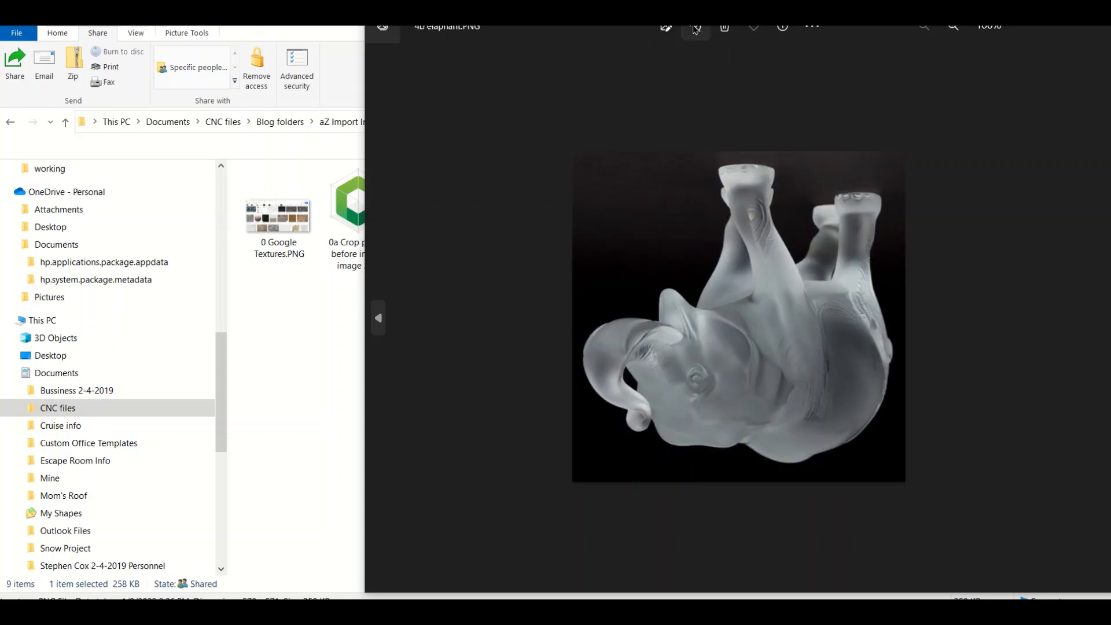
click(695, 28)
click(695, 27)
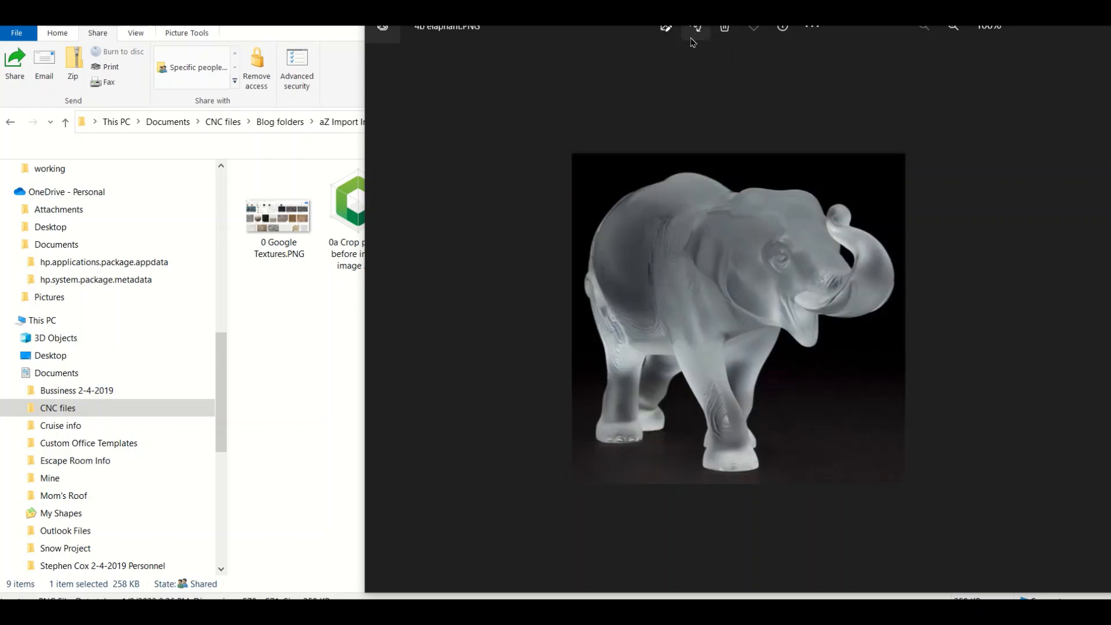
click(307, 380)
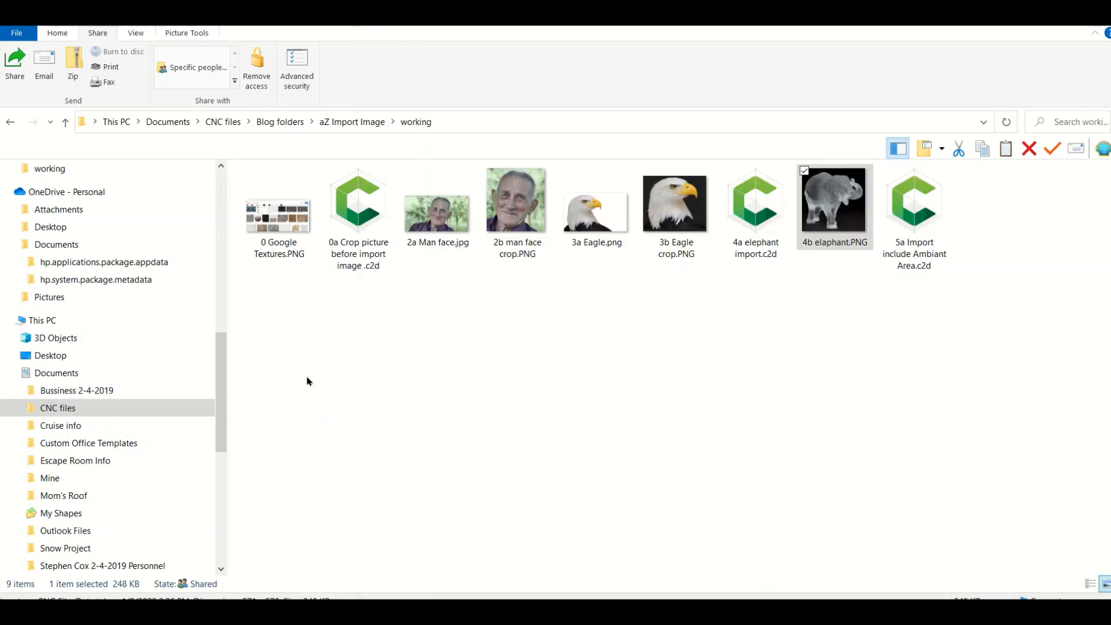
Return to Carbide Create, accept the sideways elephant import and delete its component.
mouse_move(524, 612)
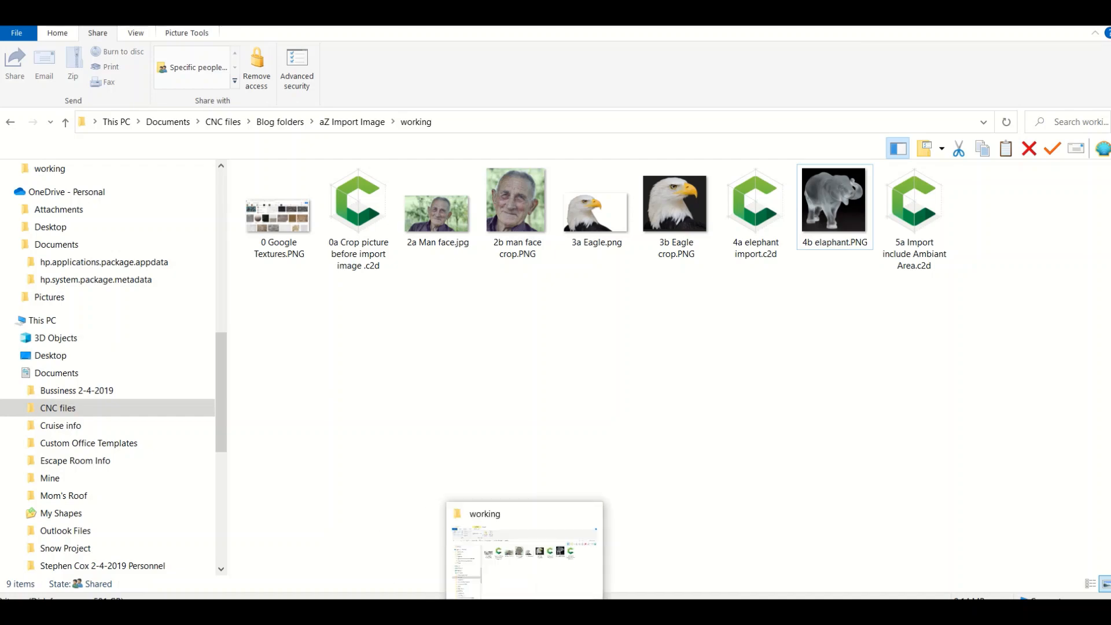
mouse_move(564, 612)
click(502, 573)
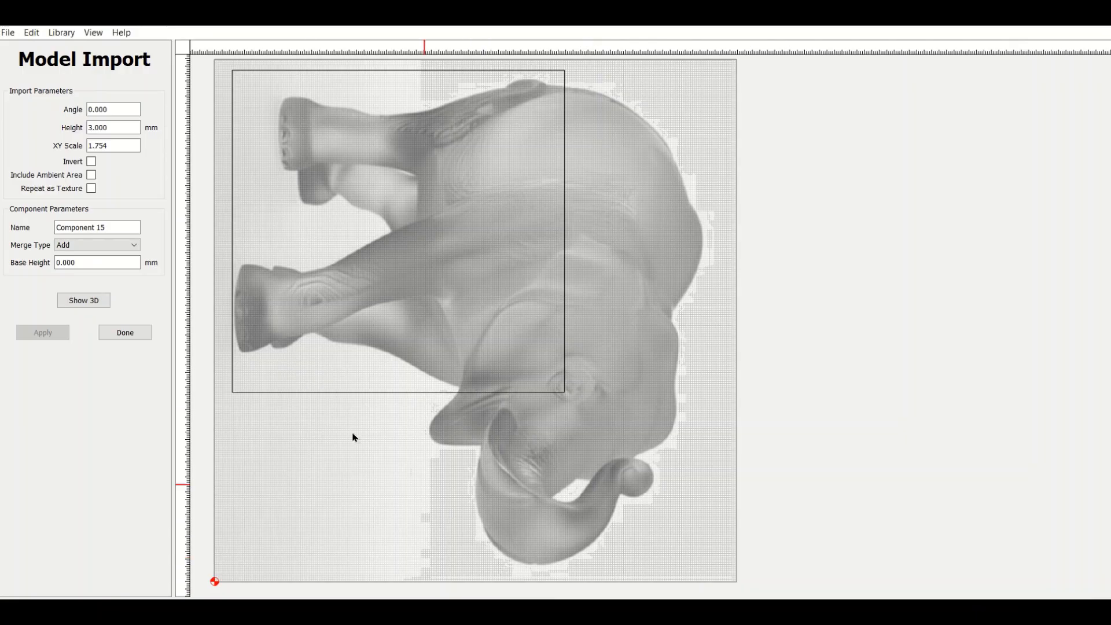
click(125, 332)
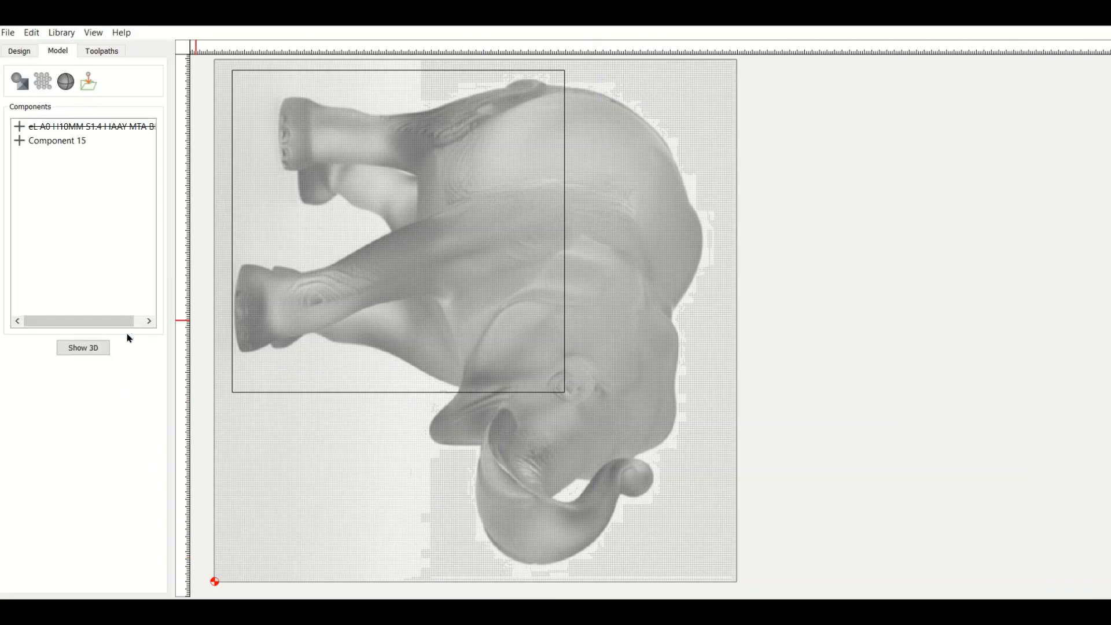
right_click(42, 141)
click(60, 159)
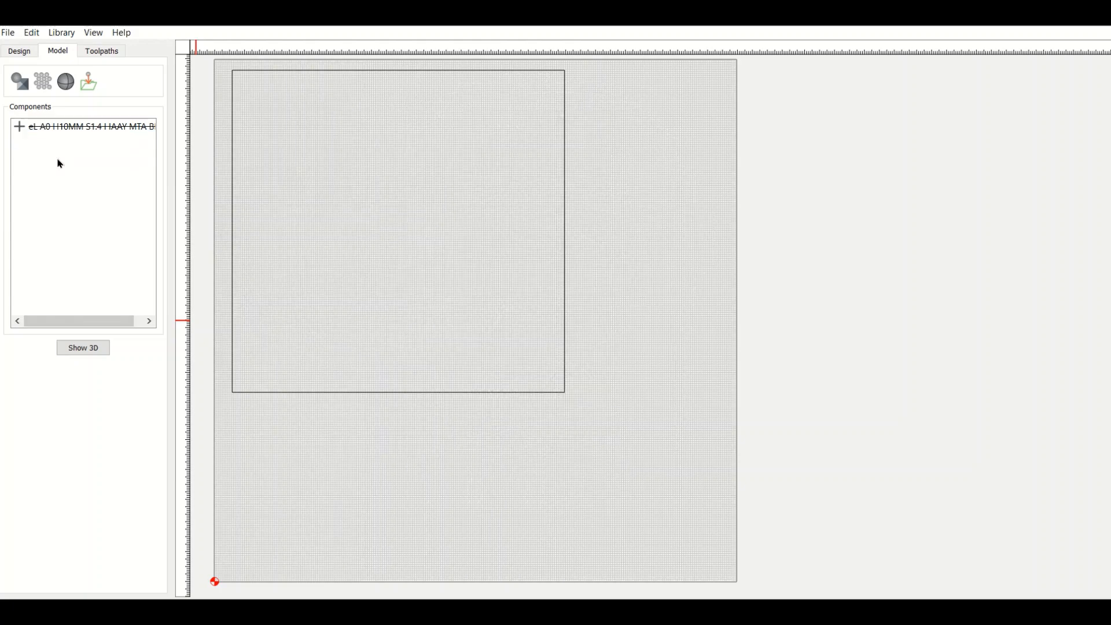
Import the rotated 4b elaphant.PNG with no vector selected, accept it with the default parameters and delete the component.
click(43, 85)
double_click(554, 141)
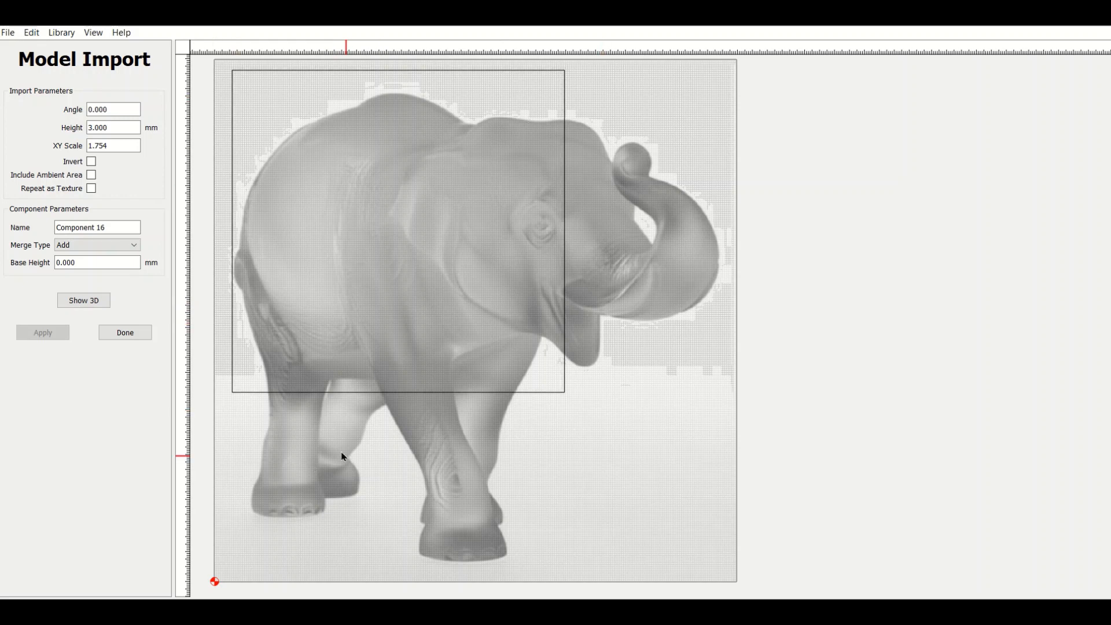
click(119, 334)
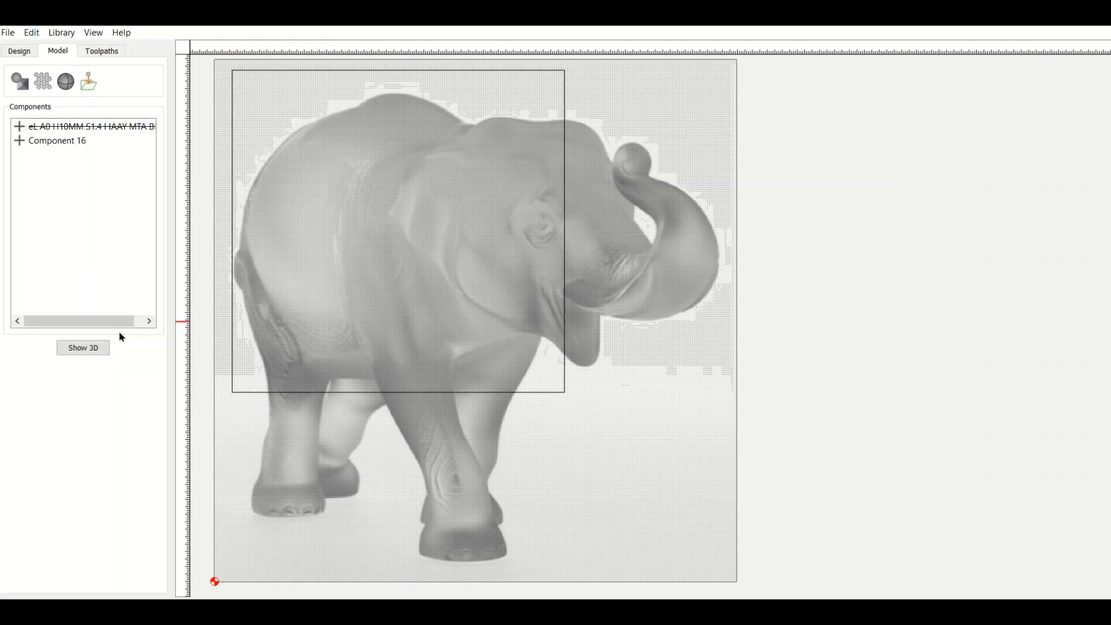
right_click(52, 141)
click(68, 169)
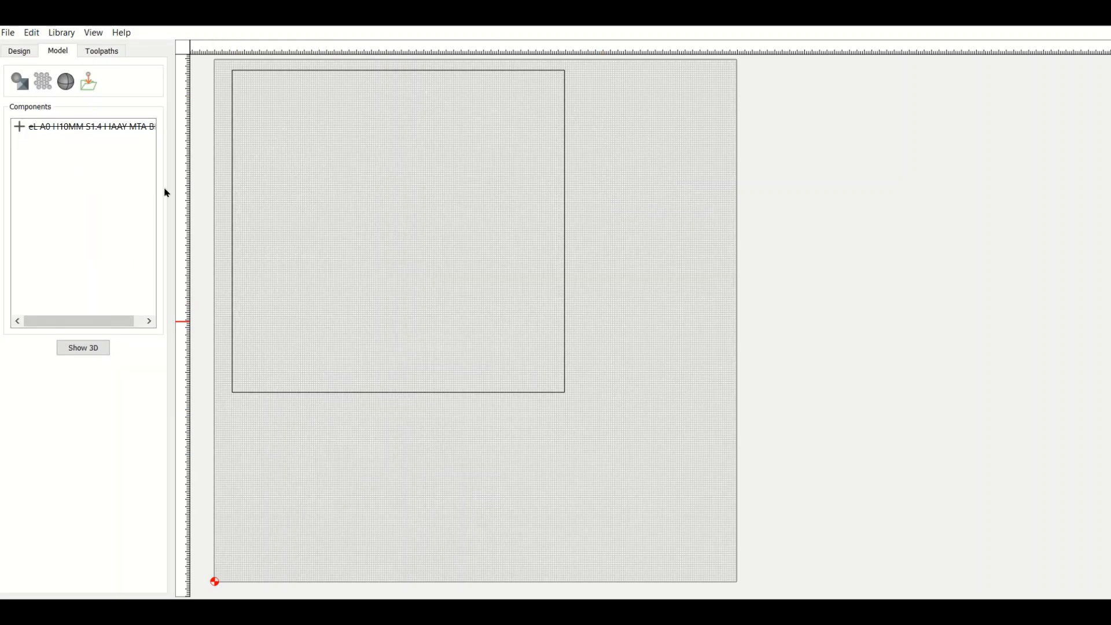
Select the square vector on the stock and import 4b elaphant.PNG as a model component fitted to it.
click(231, 193)
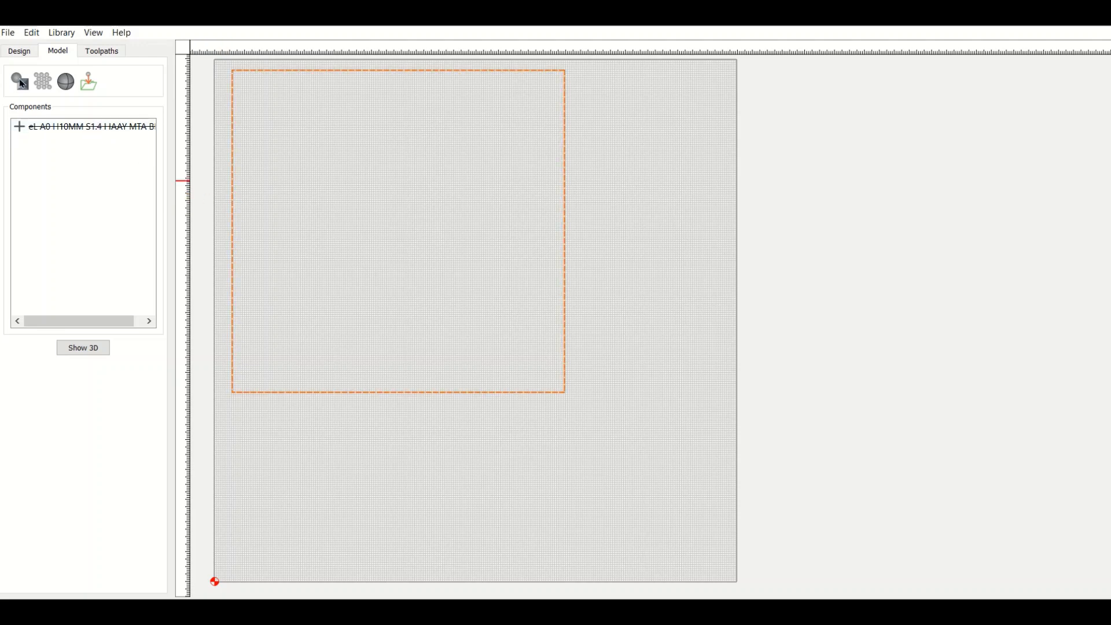
click(42, 82)
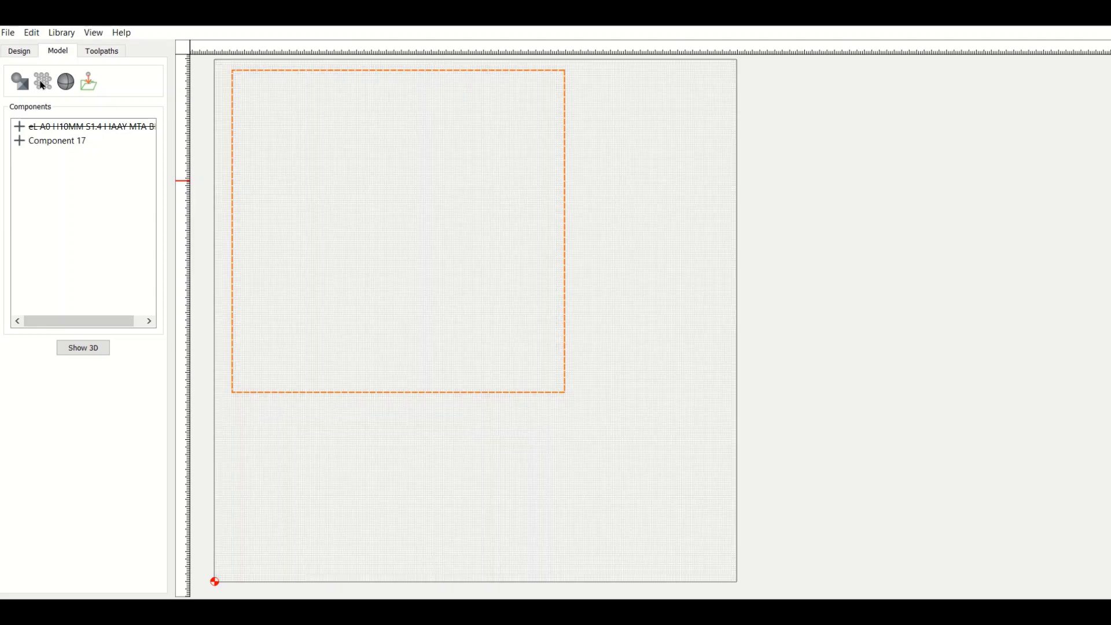
double_click(546, 133)
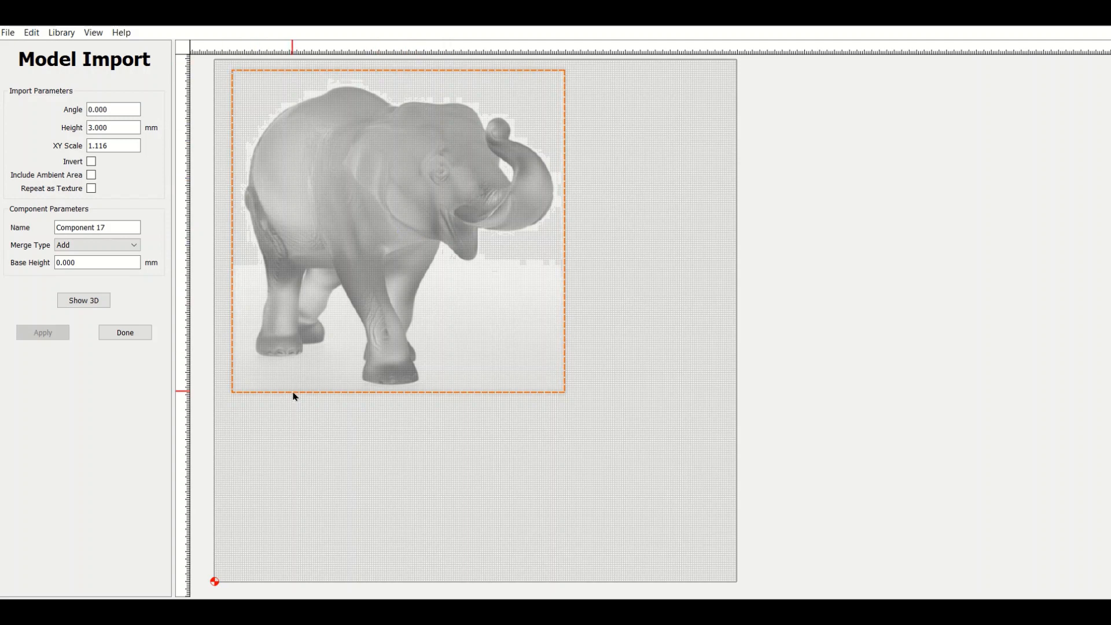
Move the square vector three times within the stock's upper-left area, reapplying the elephant import after each move.
drag(294, 396, 307, 422)
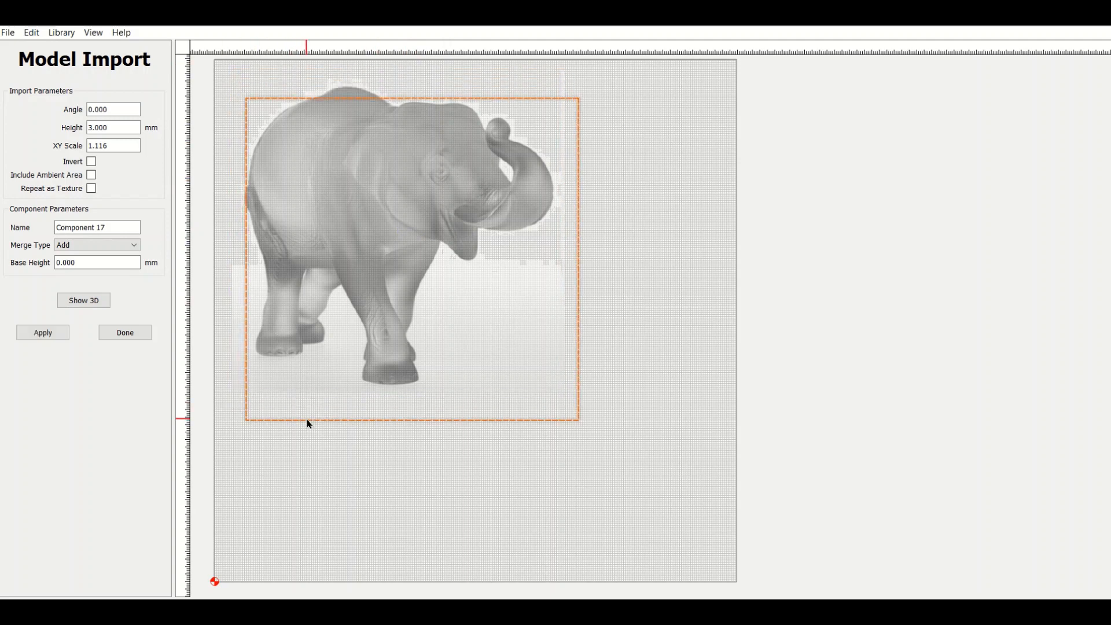
click(42, 332)
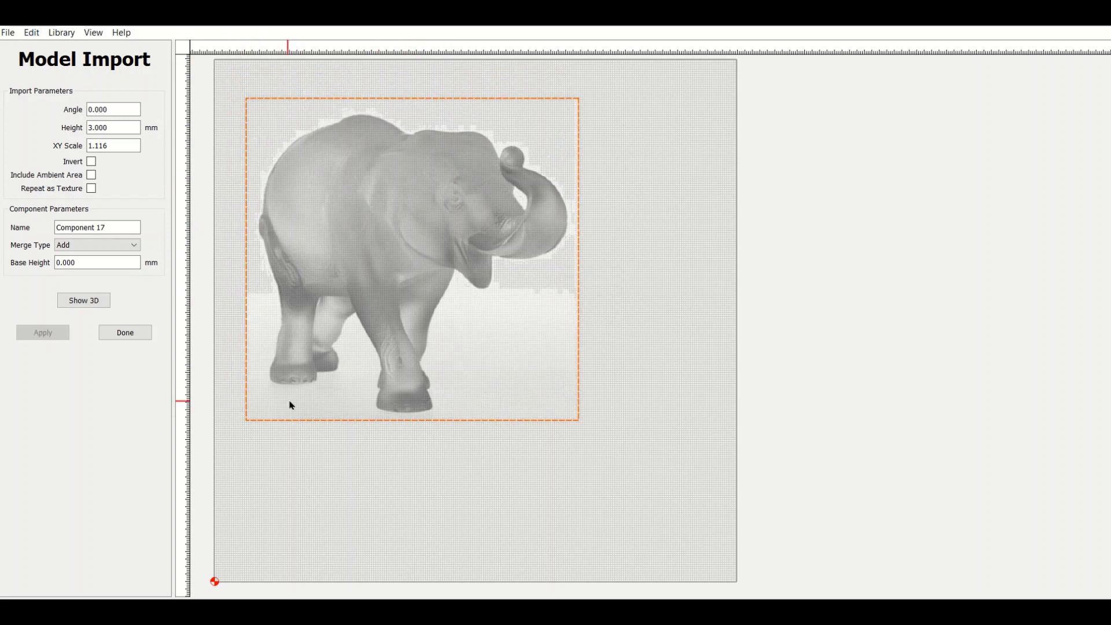
drag(312, 419, 302, 385)
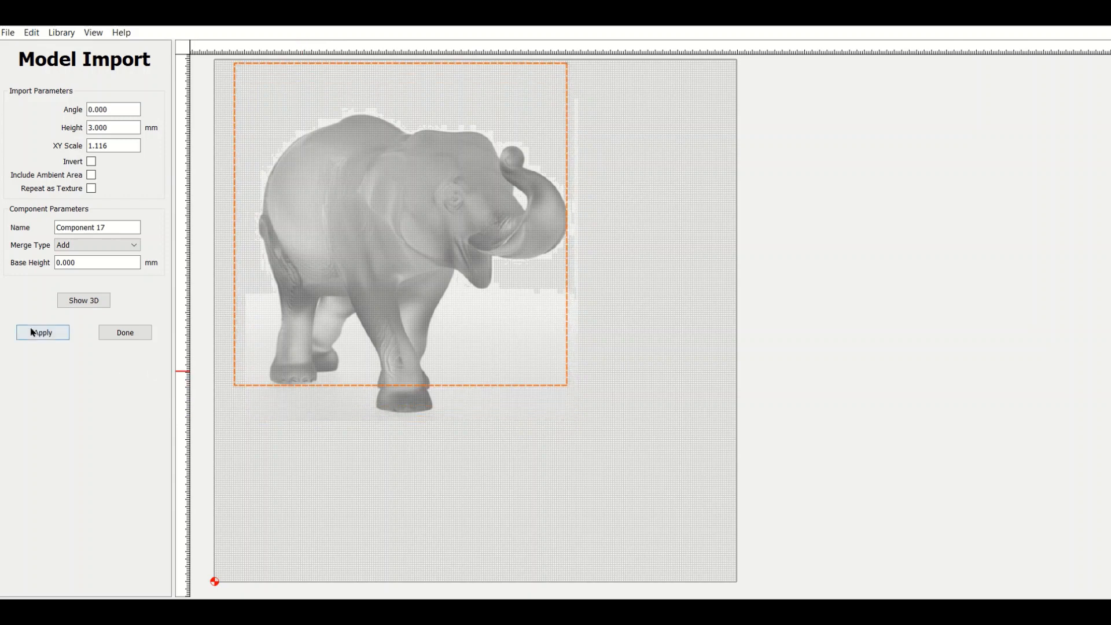
click(49, 339)
drag(313, 387, 305, 399)
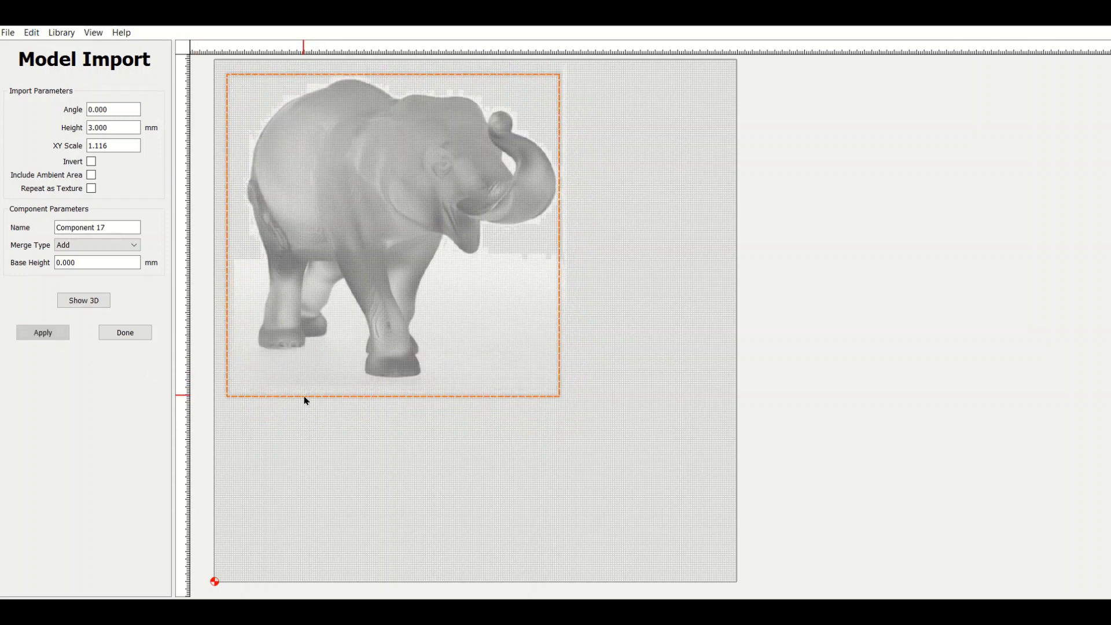
click(38, 334)
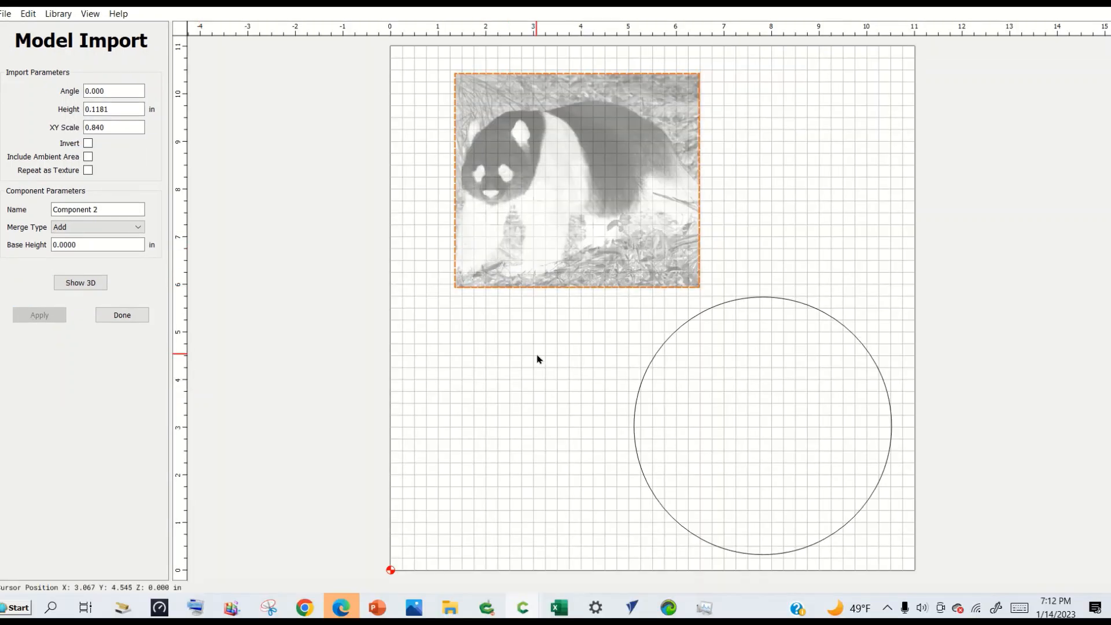
Refit the panda import to the circle vector, then move the circle about 1.3 in left and reapply.
click(645, 382)
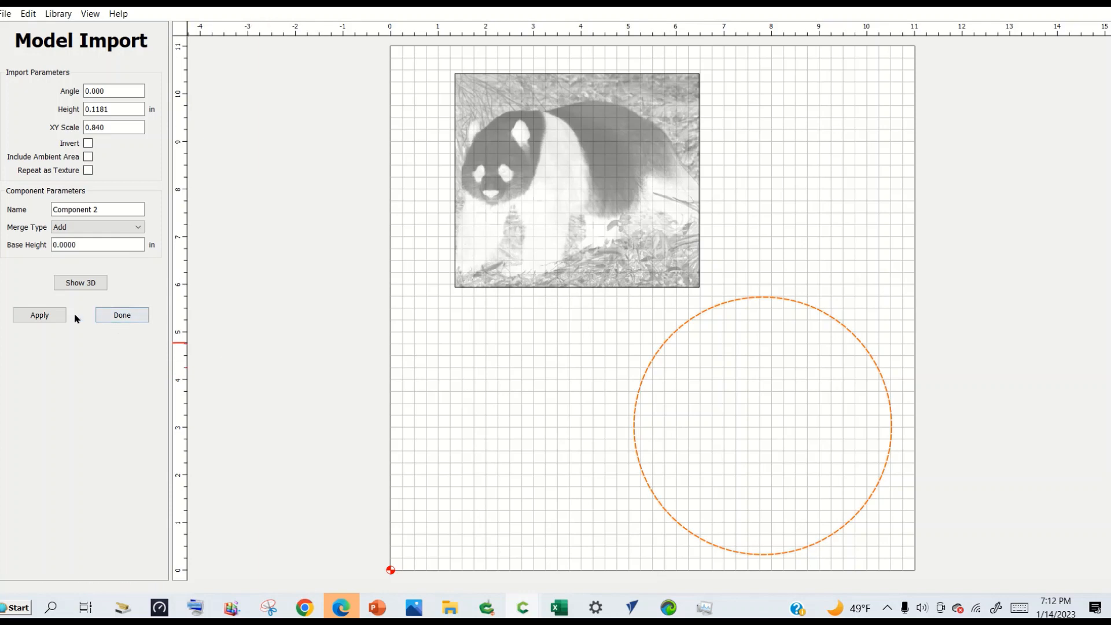
click(60, 318)
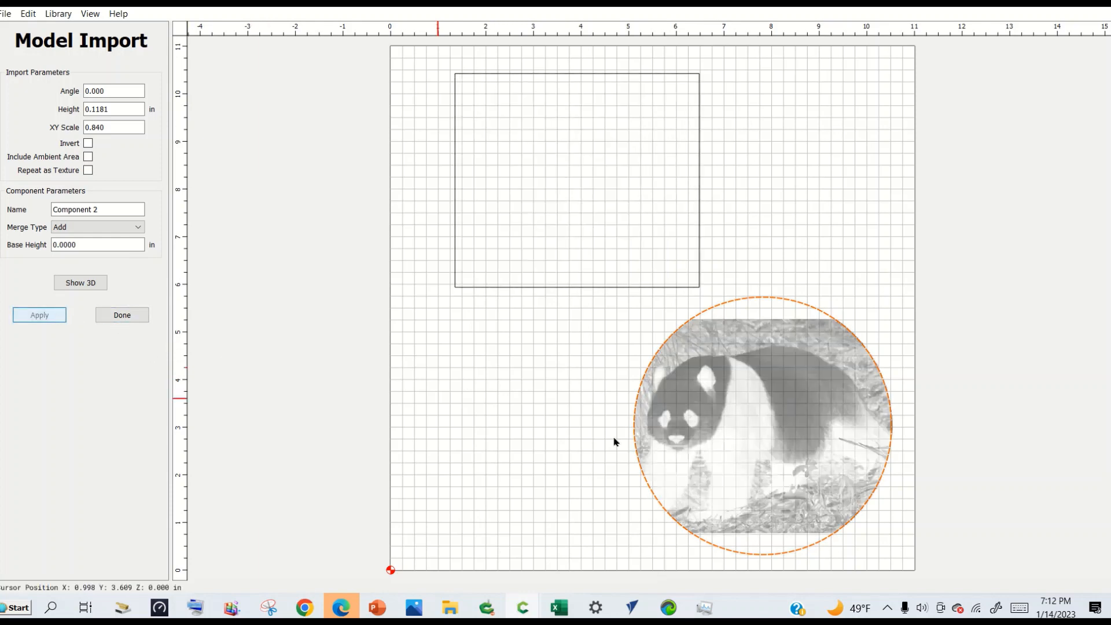
drag(637, 464, 574, 448)
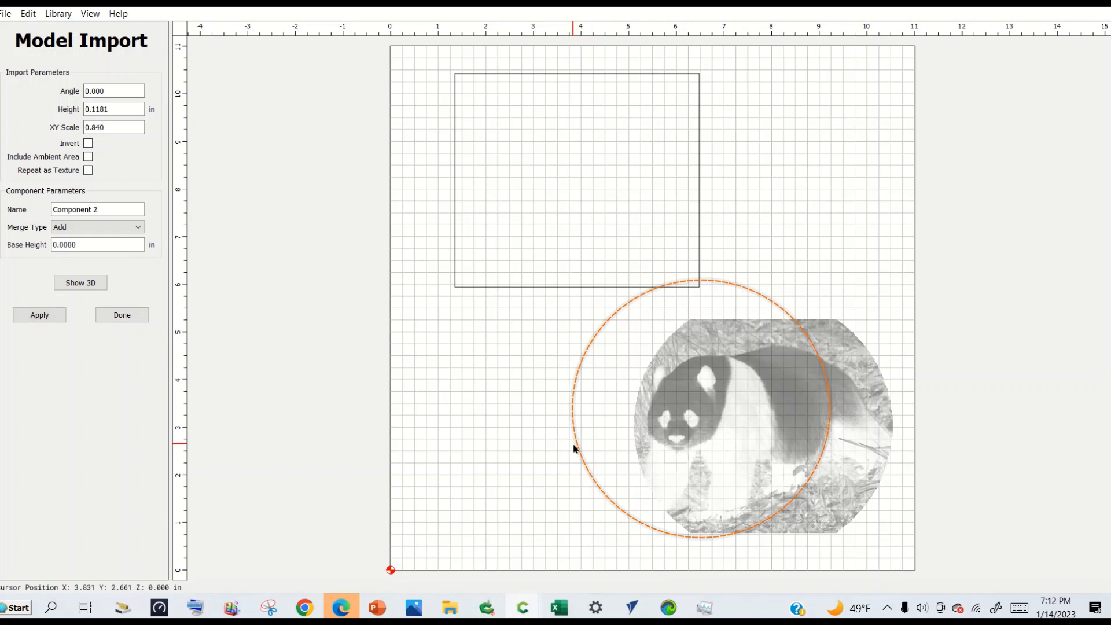
click(41, 316)
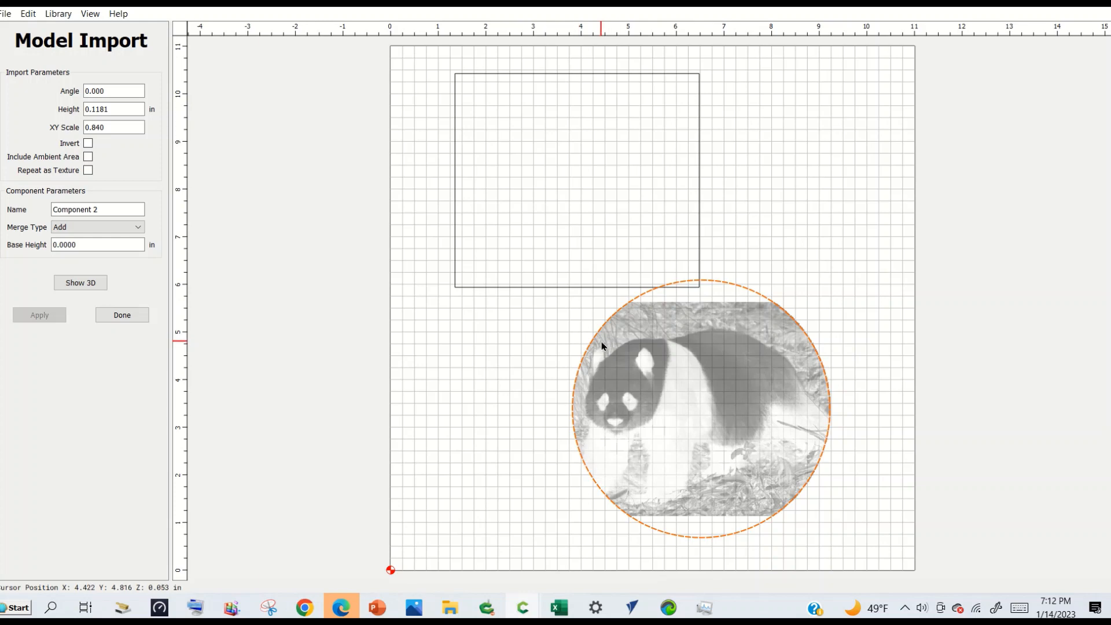
Select the rectangle vector above the circle and reapply the panda import to it.
click(539, 288)
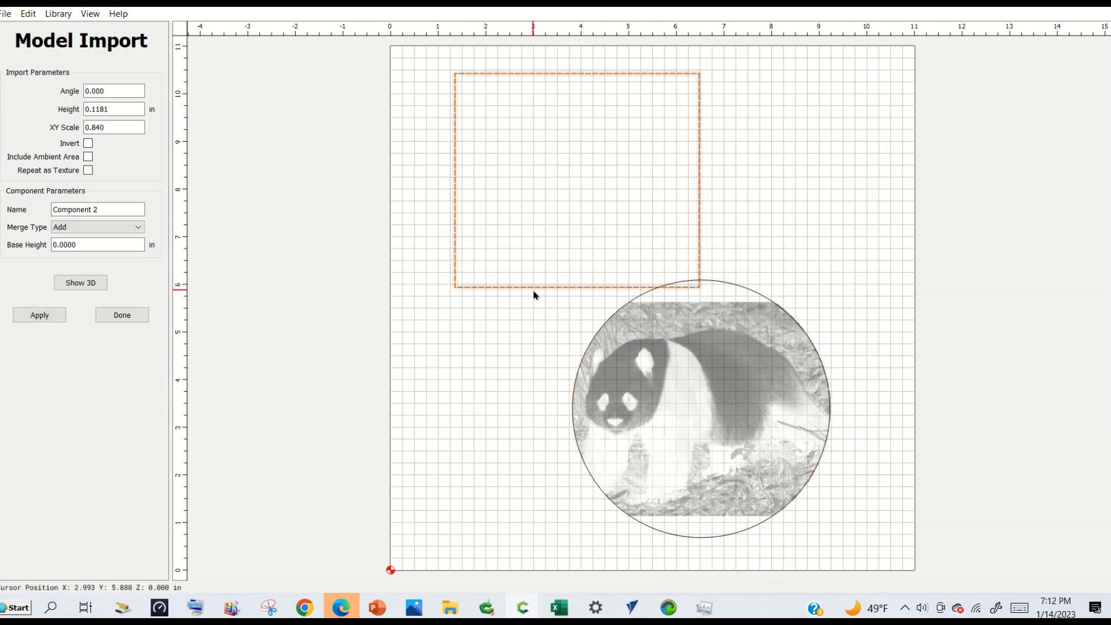
click(62, 316)
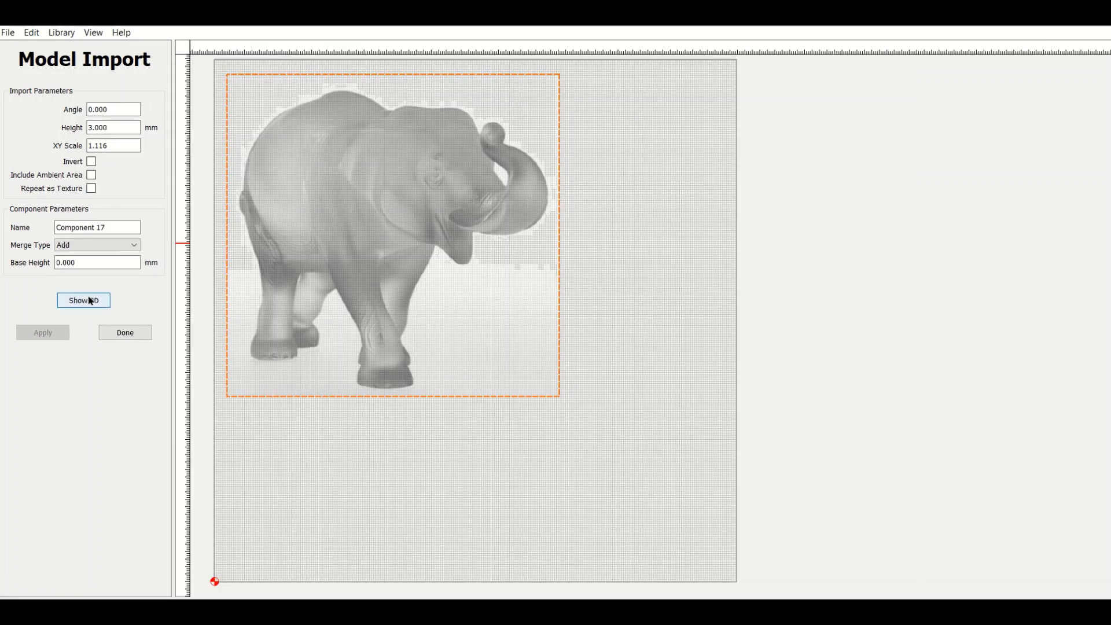
Examine the elephant relief in 3D from several viewing angles and return to the 2D design view.
click(87, 299)
drag(643, 302, 458, 367)
drag(461, 323, 586, 315)
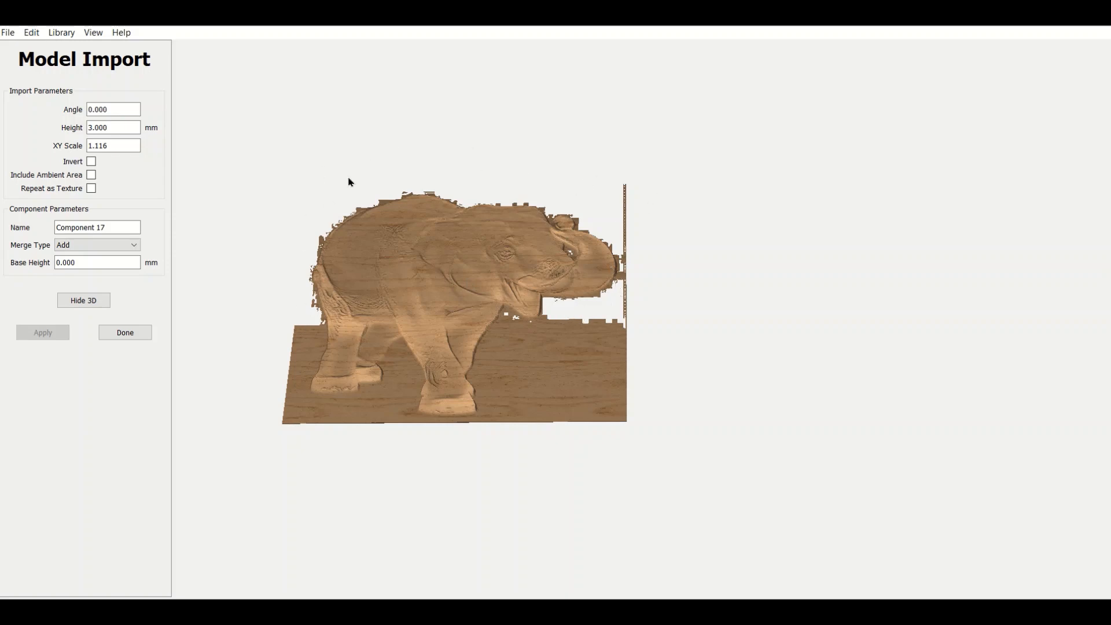
drag(428, 338, 301, 256)
drag(481, 280, 501, 367)
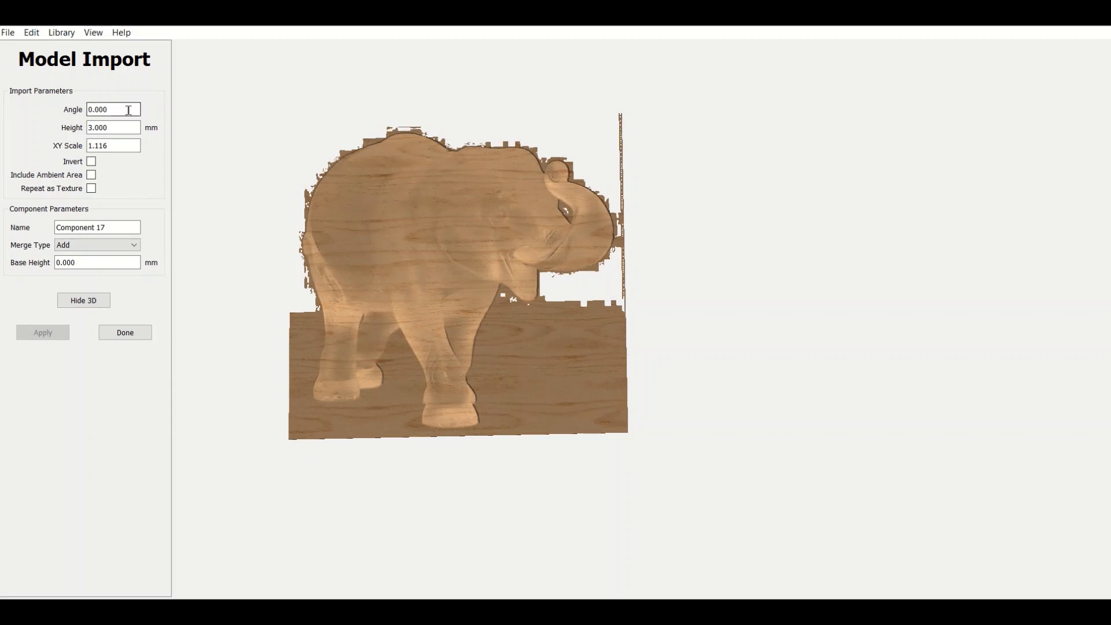
click(85, 300)
Apply an import angle of 45 to the elephant, followed by an angle of 90.
click(117, 109)
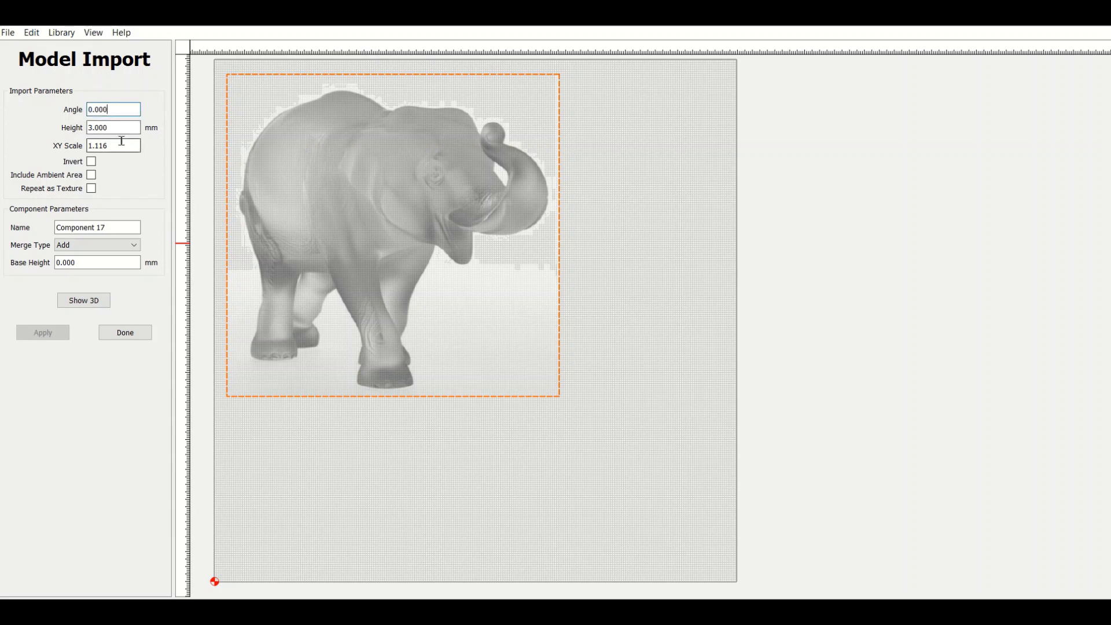
drag(115, 109, 80, 102)
text(45)
click(48, 335)
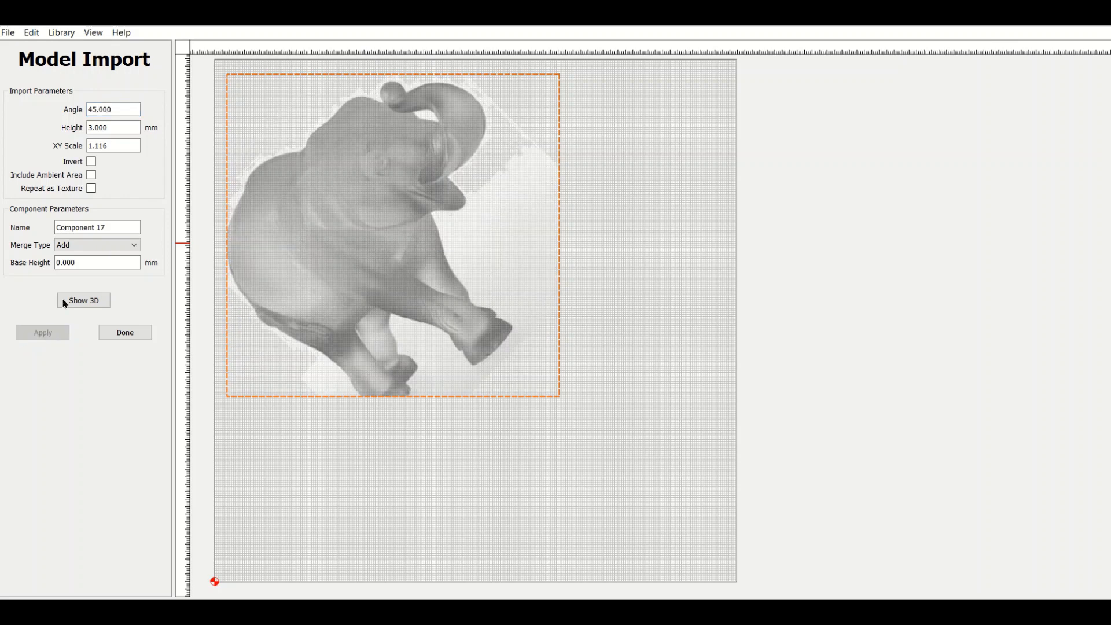
drag(119, 109, 69, 111)
text(90)
click(49, 332)
Try to apply an import angle of 95 to the elephant.
drag(122, 109, 84, 109)
text(95)
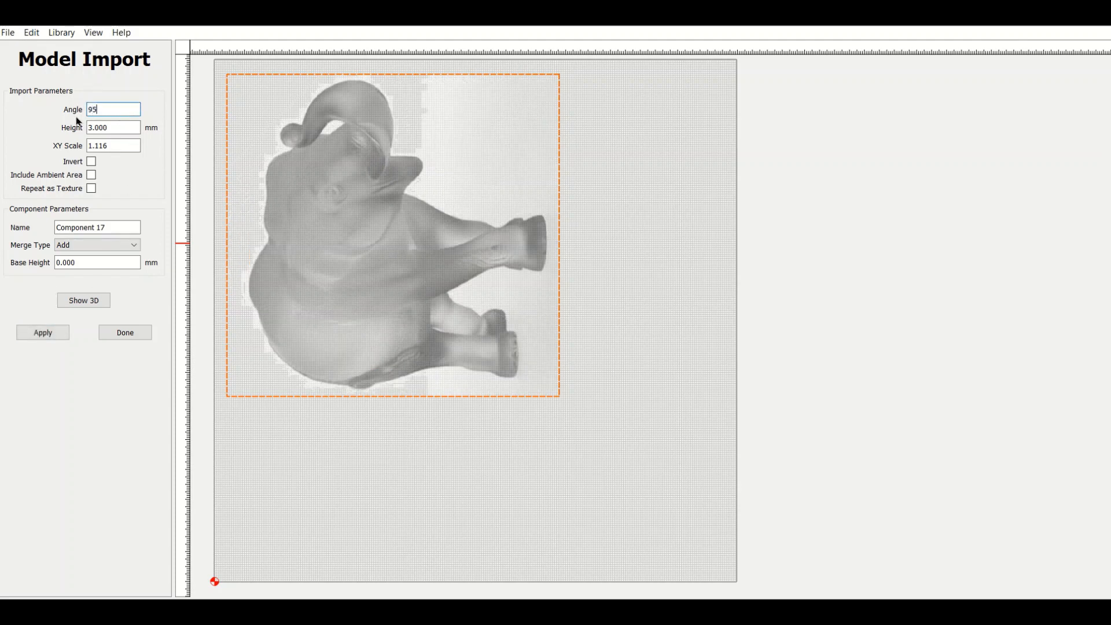
click(51, 331)
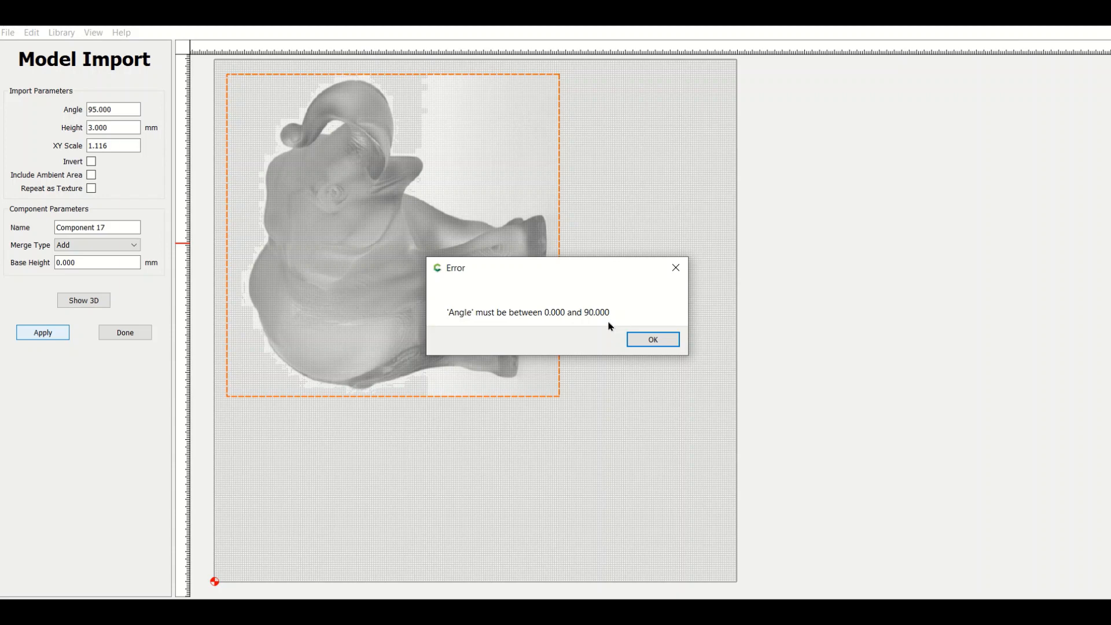
click(642, 340)
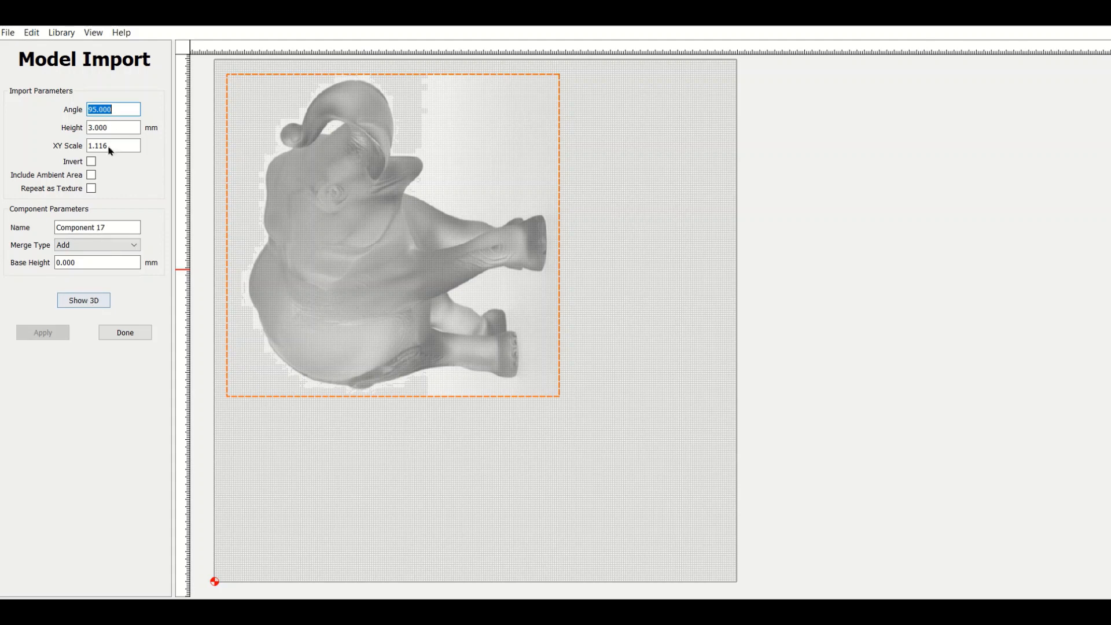
Set the elephant's import angle back to 0 and apply it.
click(100, 110)
drag(99, 110, 47, 102)
text(0)
click(50, 333)
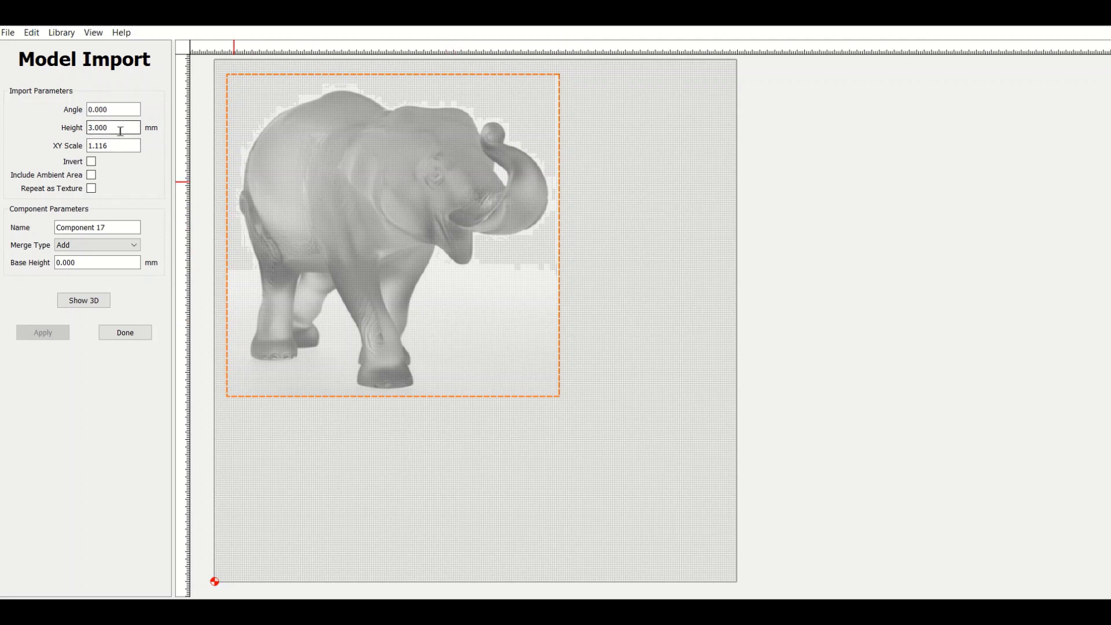
Show the elephant in 3D, set its import height to 8 mm and apply it.
click(94, 300)
drag(557, 345, 515, 361)
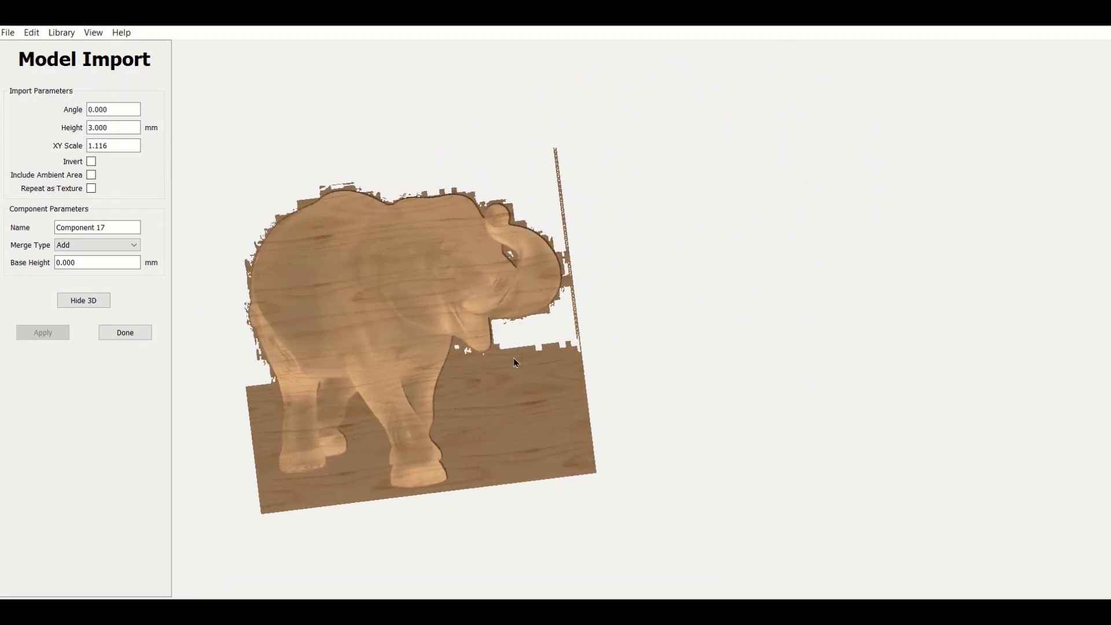
drag(557, 406, 473, 202)
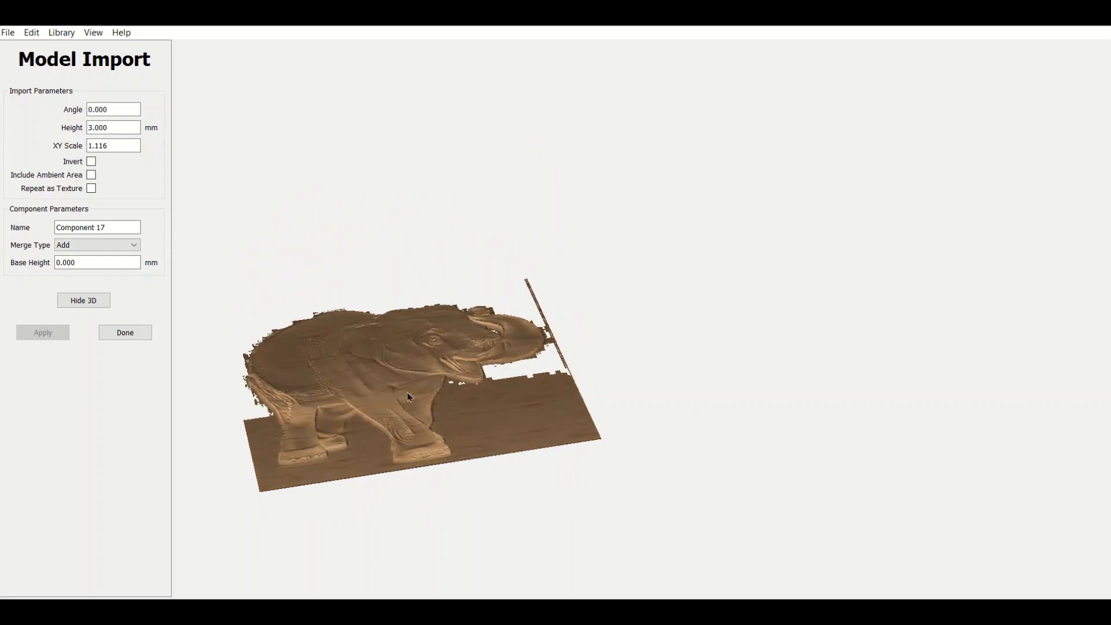
drag(566, 411, 453, 335)
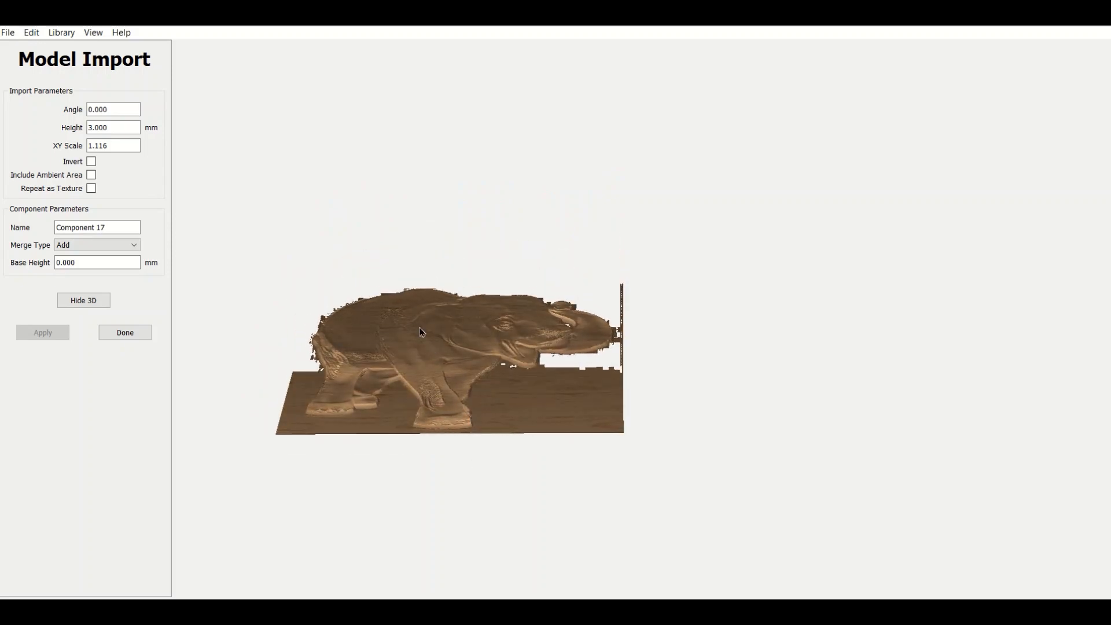
double_click(121, 129)
text(8)
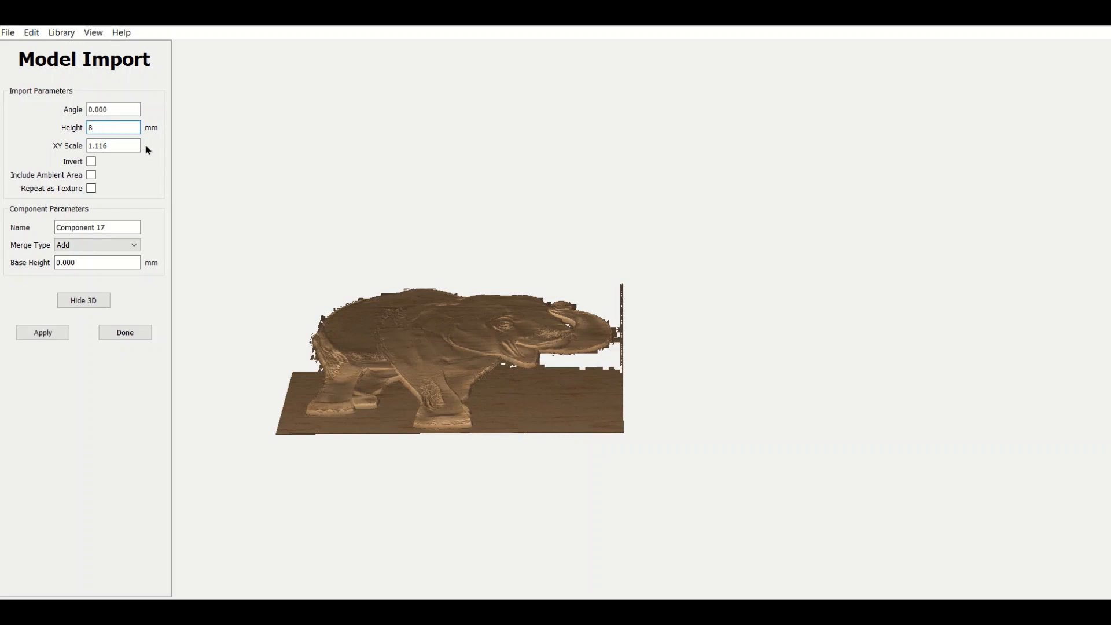
click(56, 332)
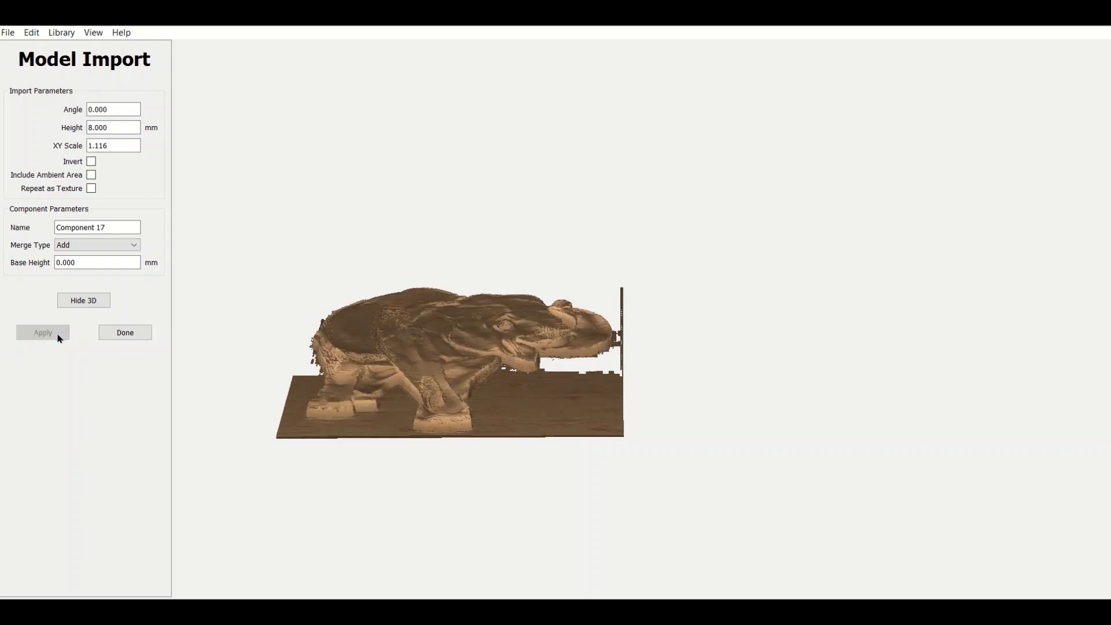
Examine the depth of the 8 mm elephant relief from lower and higher angles and return to the 2D view.
drag(436, 394, 441, 559)
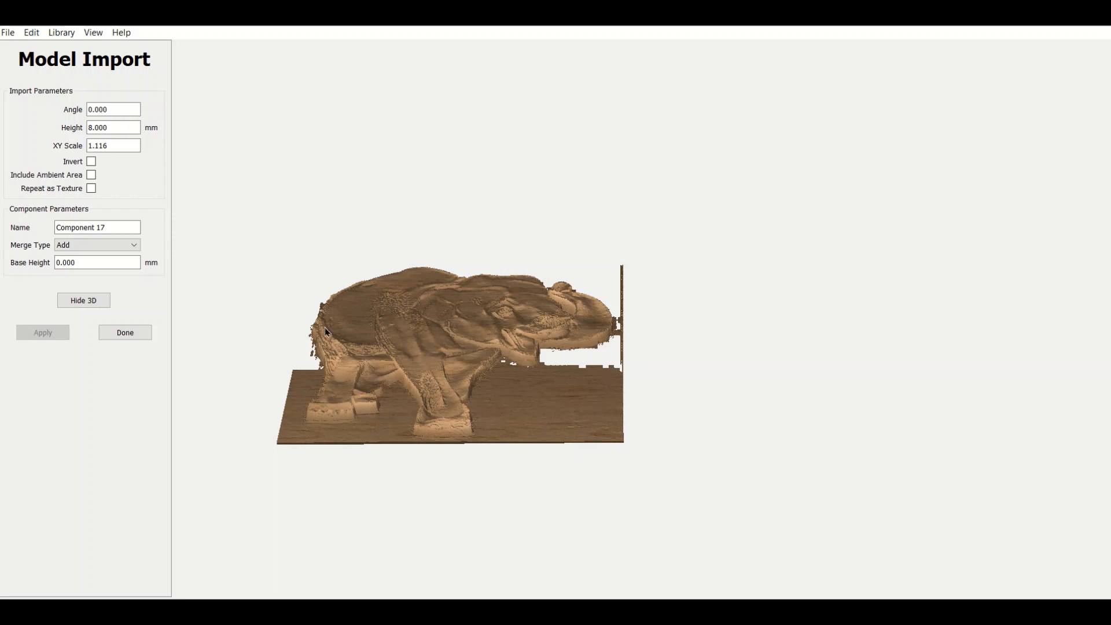
drag(426, 345, 419, 427)
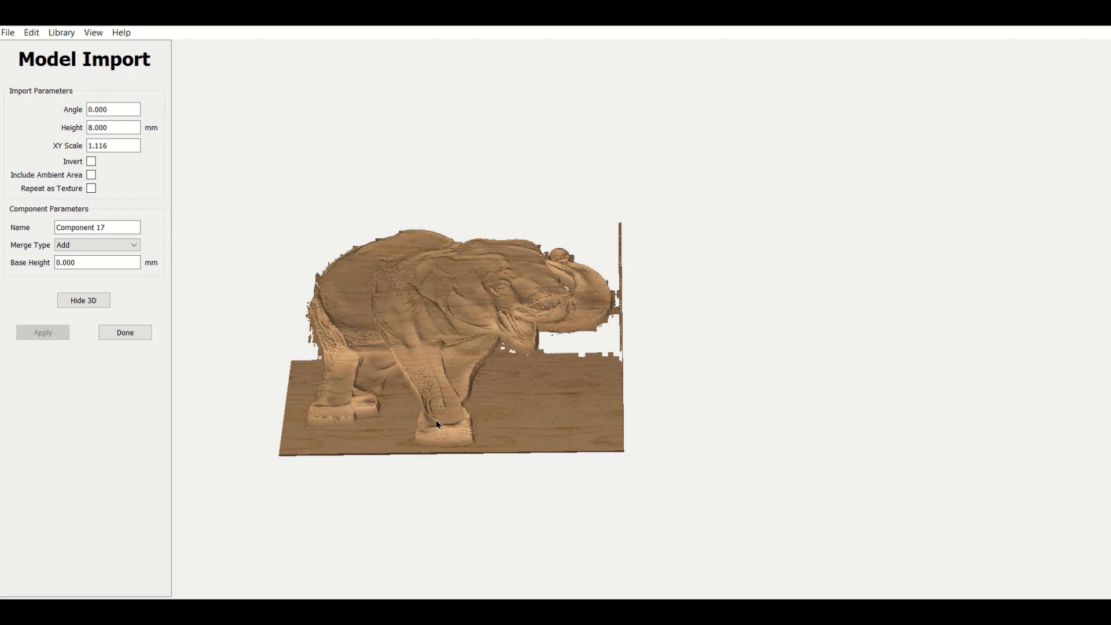
drag(435, 419, 438, 406)
drag(435, 328, 435, 304)
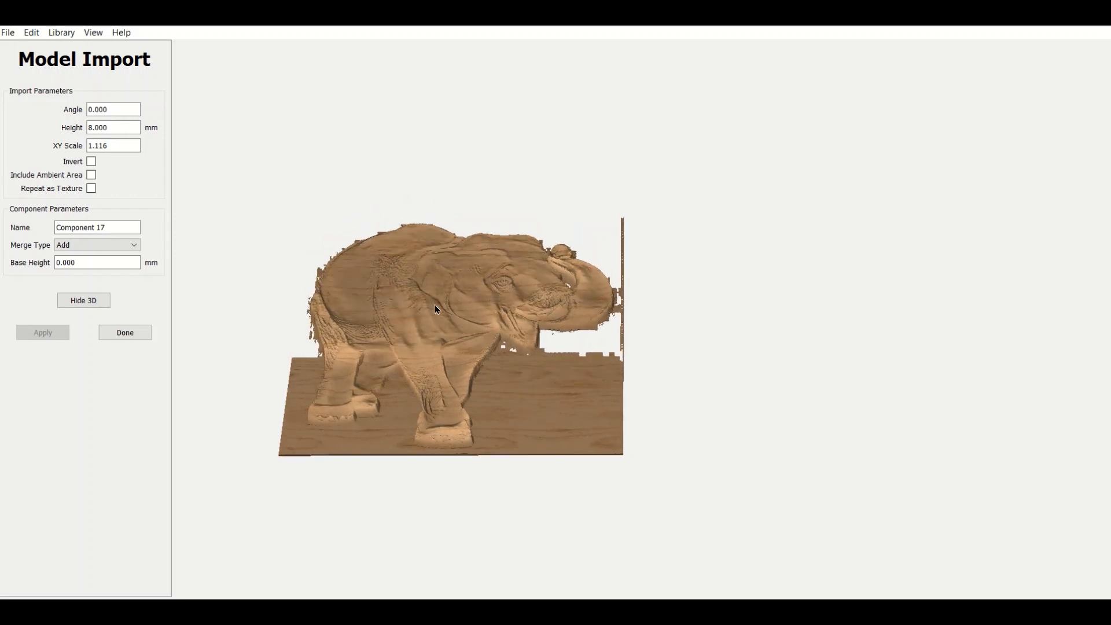
click(114, 128)
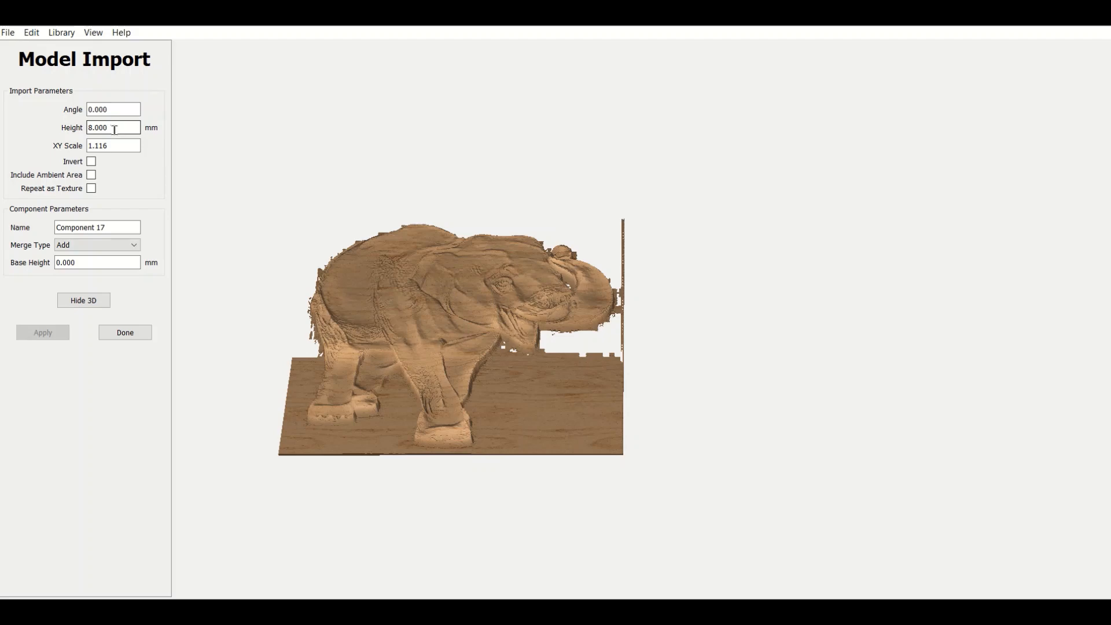
click(88, 301)
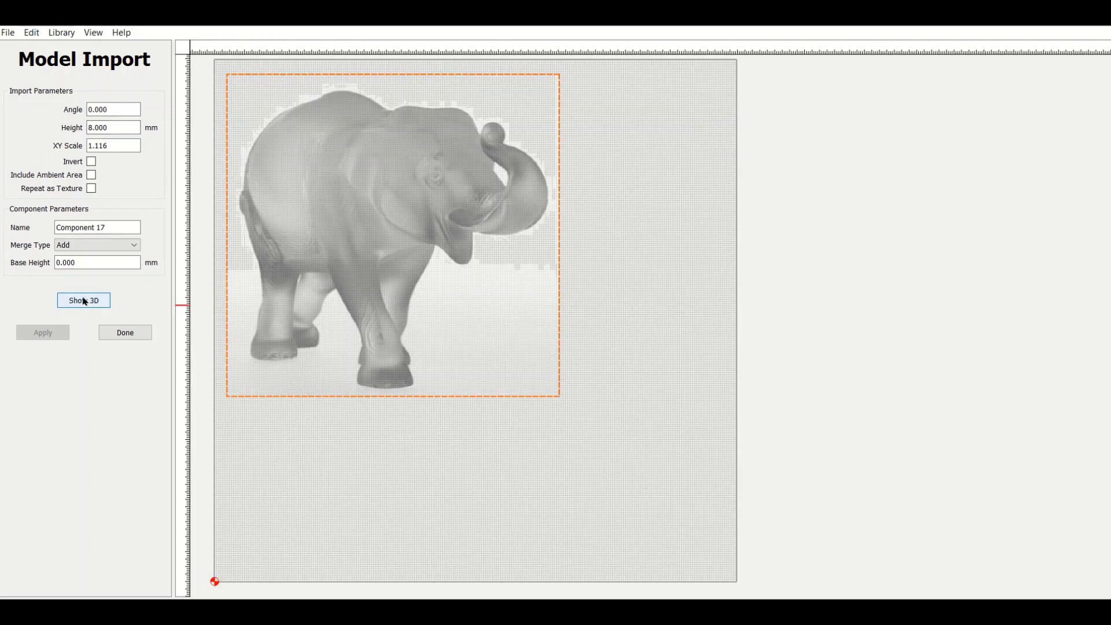
Set the elephant import's XY Scale to 3 and apply it.
click(118, 108)
drag(116, 128, 102, 130)
drag(114, 149, 88, 148)
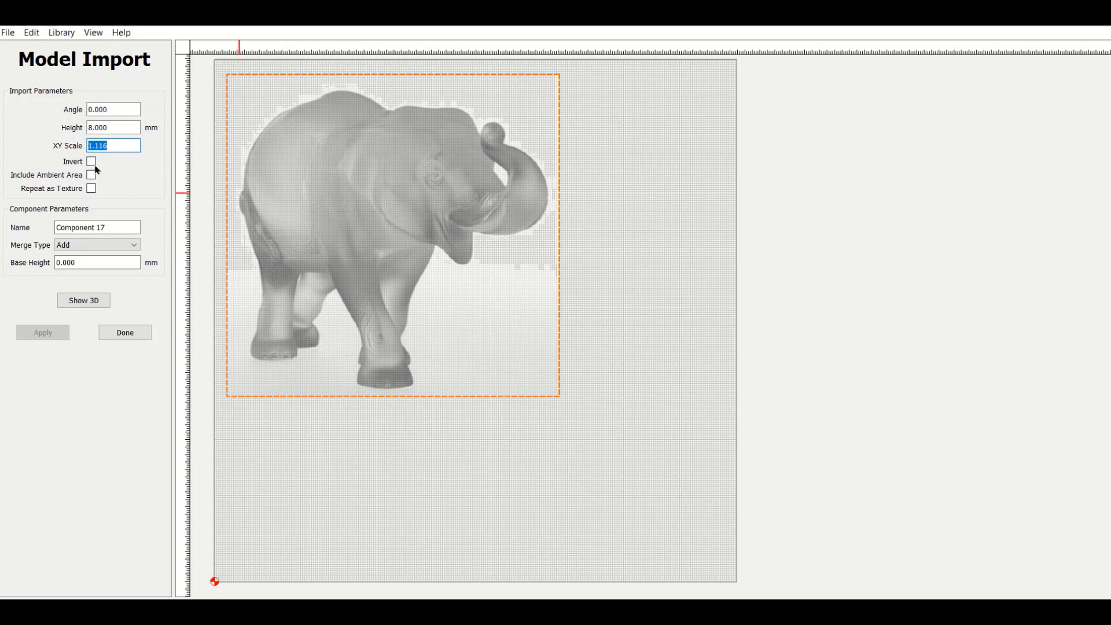
drag(121, 148, 90, 144)
text(3)
click(42, 332)
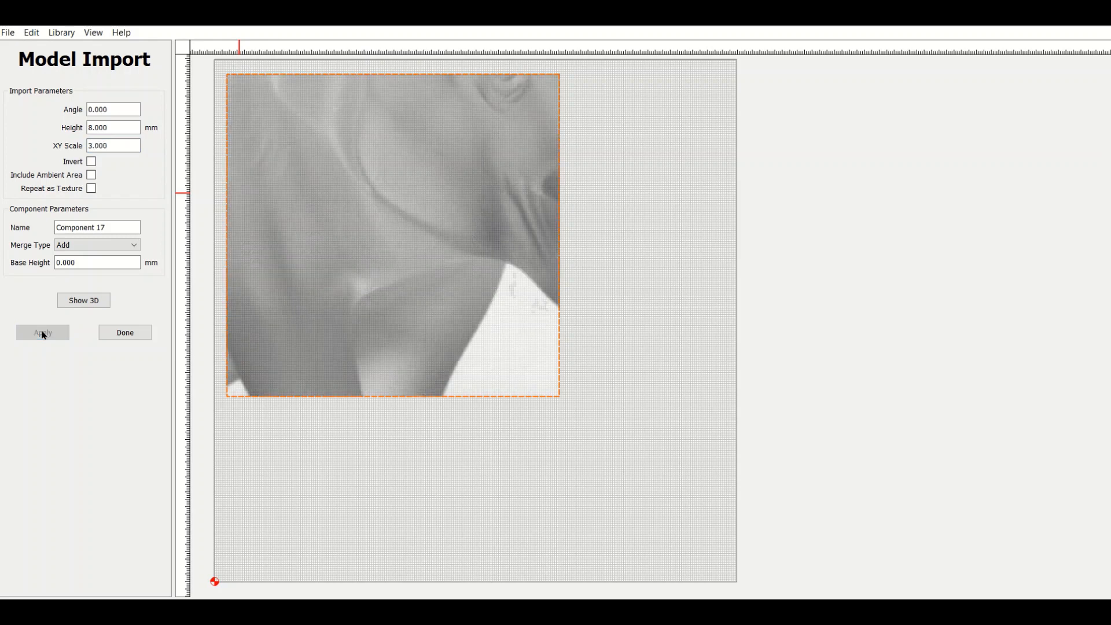
Set the elephant import's XY Scale to 0.25 and enable Repeat as Texture to tile it across the square.
drag(110, 147, 85, 147)
text(.25)
click(42, 332)
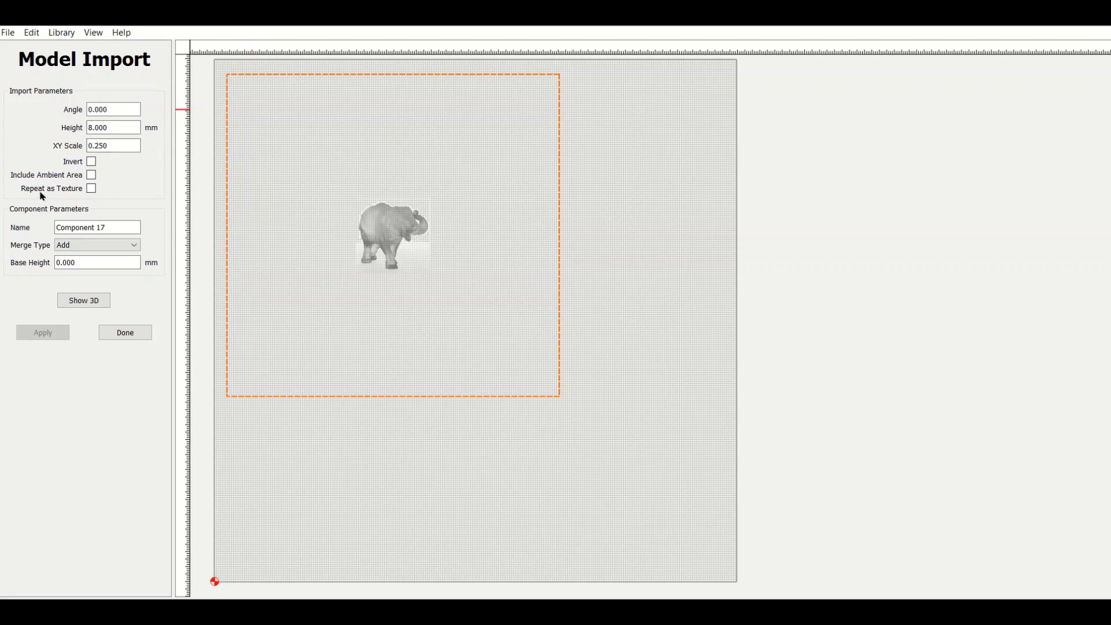
click(91, 188)
click(32, 332)
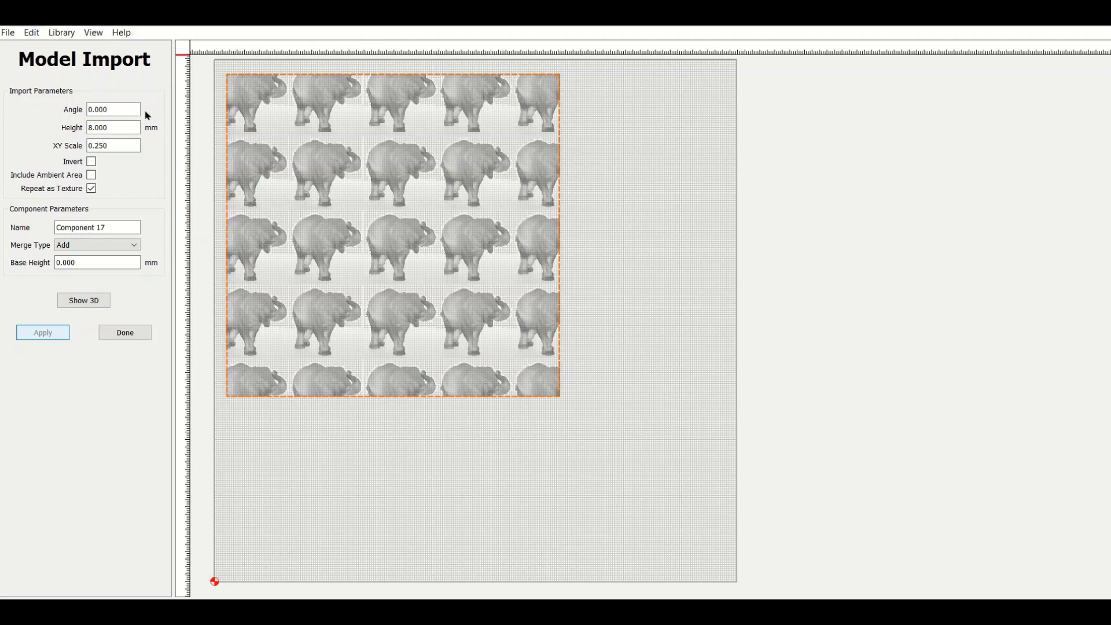
Enlarge the repeated elephant tiles by setting the XY Scale to 0.5 and applying it.
drag(128, 145, 85, 146)
text(.5)
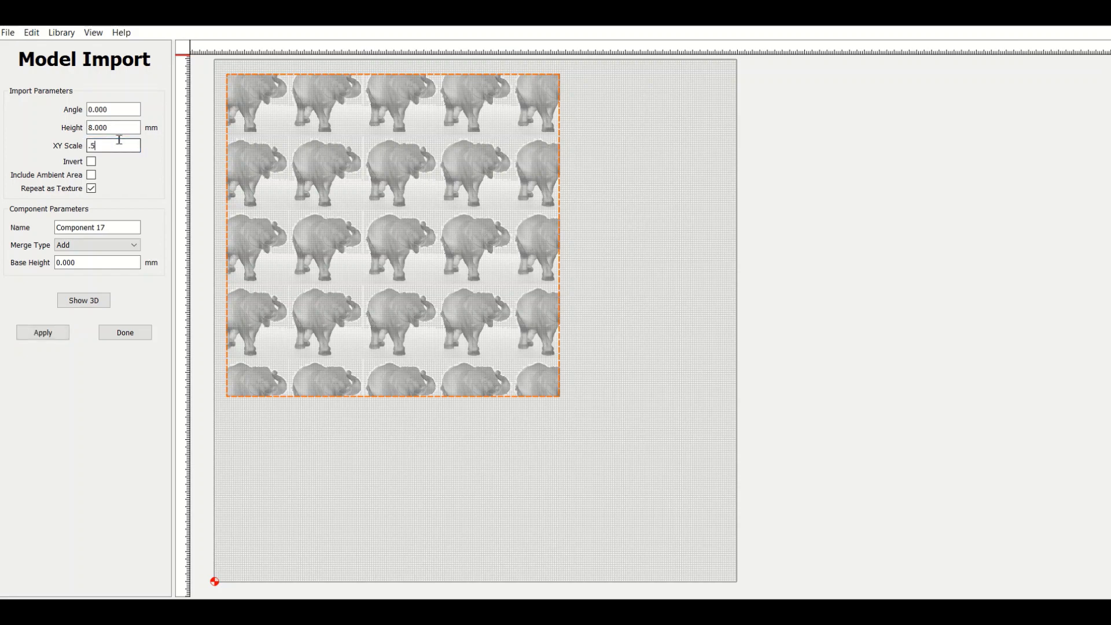
click(61, 339)
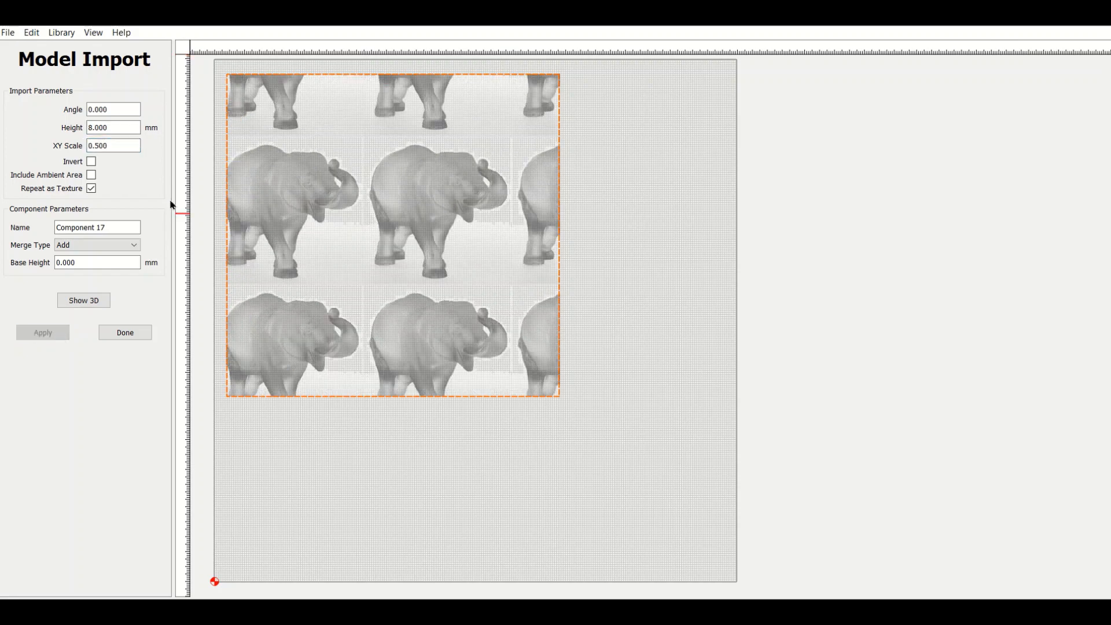
Set the elephant import's XY Scale to 1.1, turn off Repeat as Texture, apply it and show the relief in 3D.
click(111, 147)
drag(119, 147, 84, 151)
text(1.1)
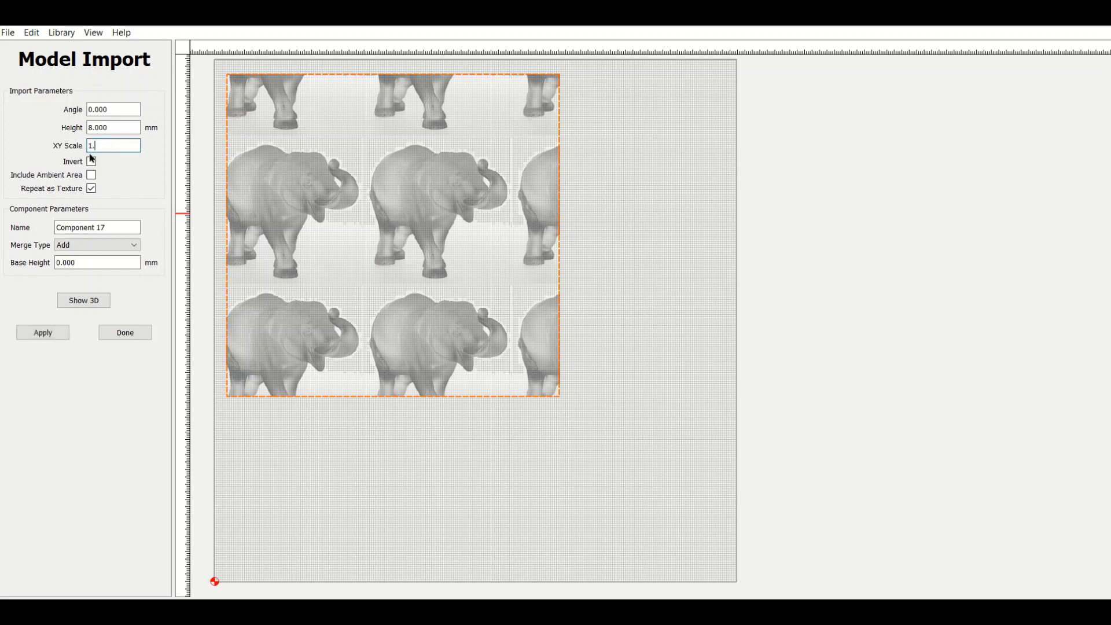
click(90, 189)
click(43, 333)
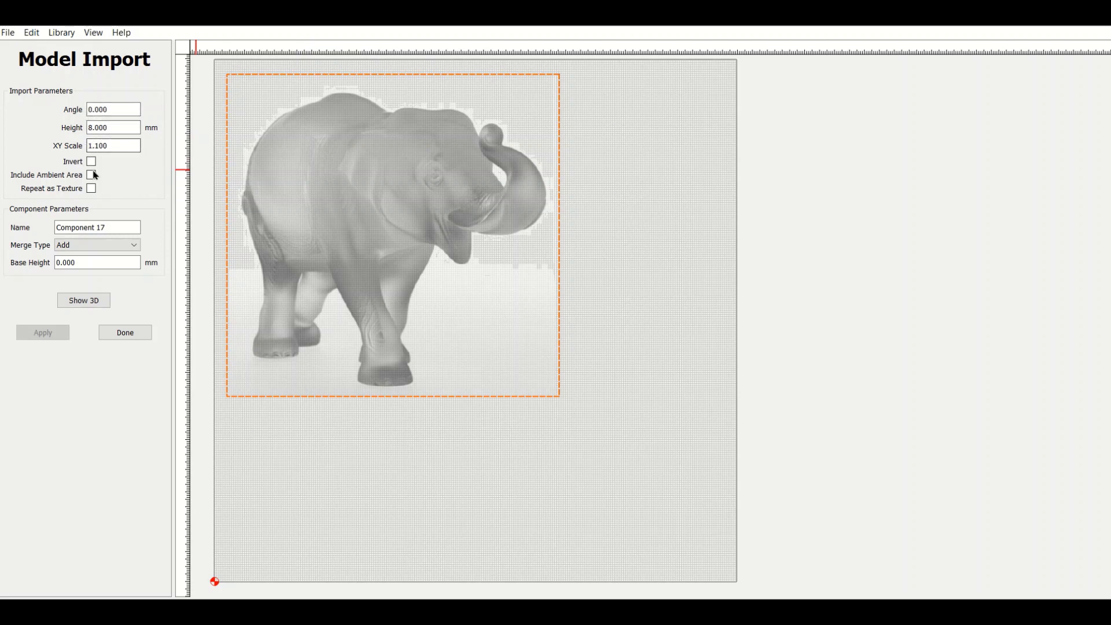
click(75, 300)
drag(676, 185, 710, 202)
middle_drag(709, 202, 549, 184)
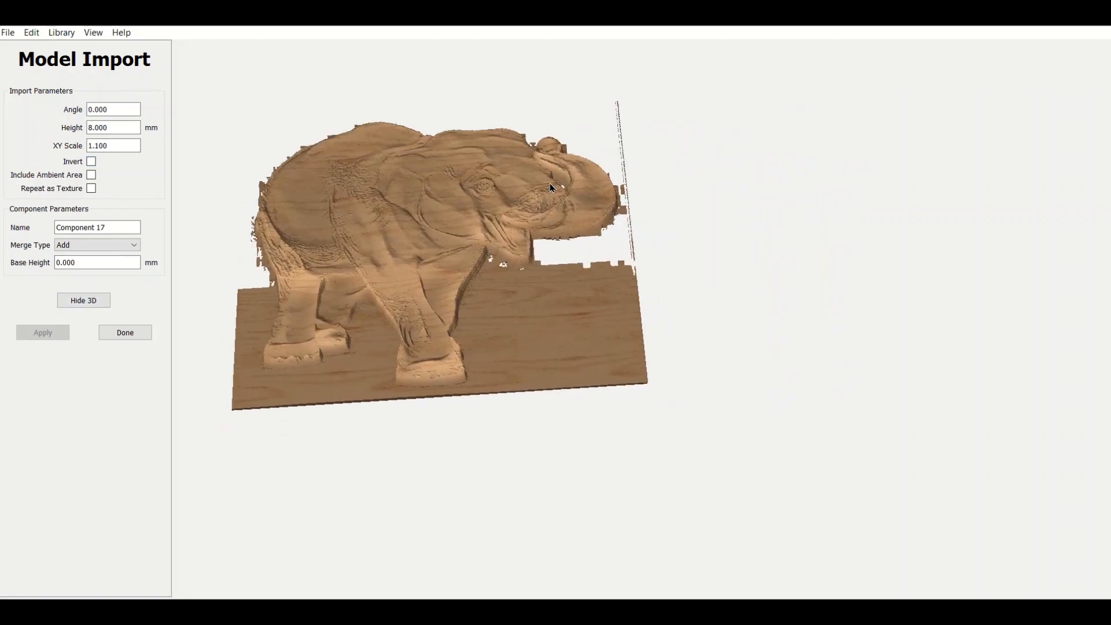
Invert the elephant relief, apply it and inspect the recessed shape in the 3D view.
click(91, 162)
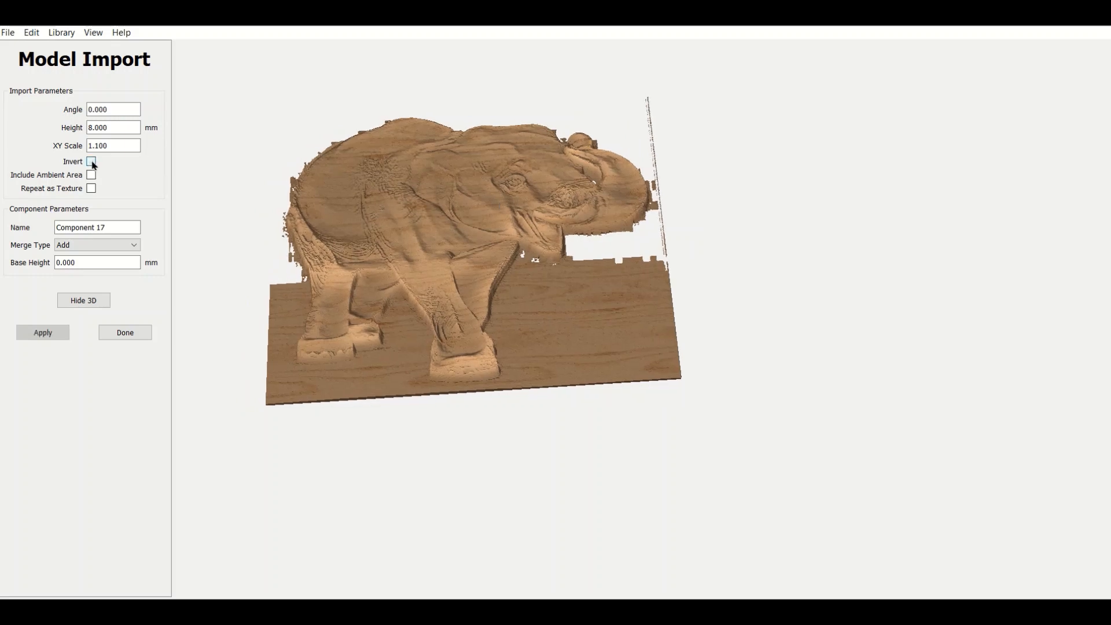
click(42, 334)
drag(528, 334, 485, 165)
drag(365, 295, 380, 274)
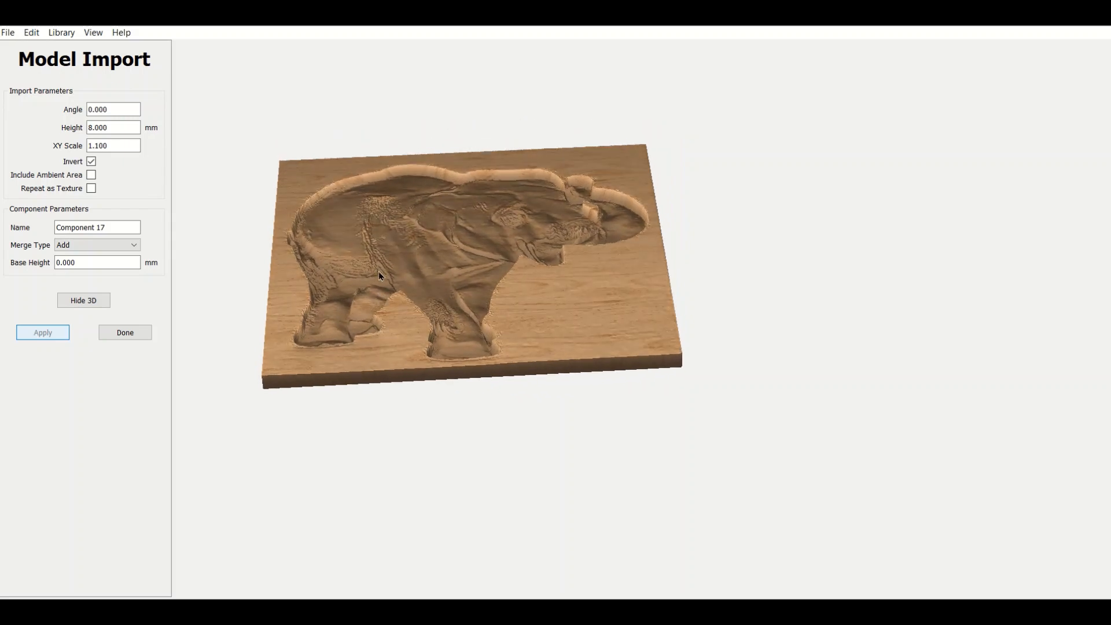
Turn Invert off for the elephant import, apply it and view the relief from a higher angle.
click(92, 164)
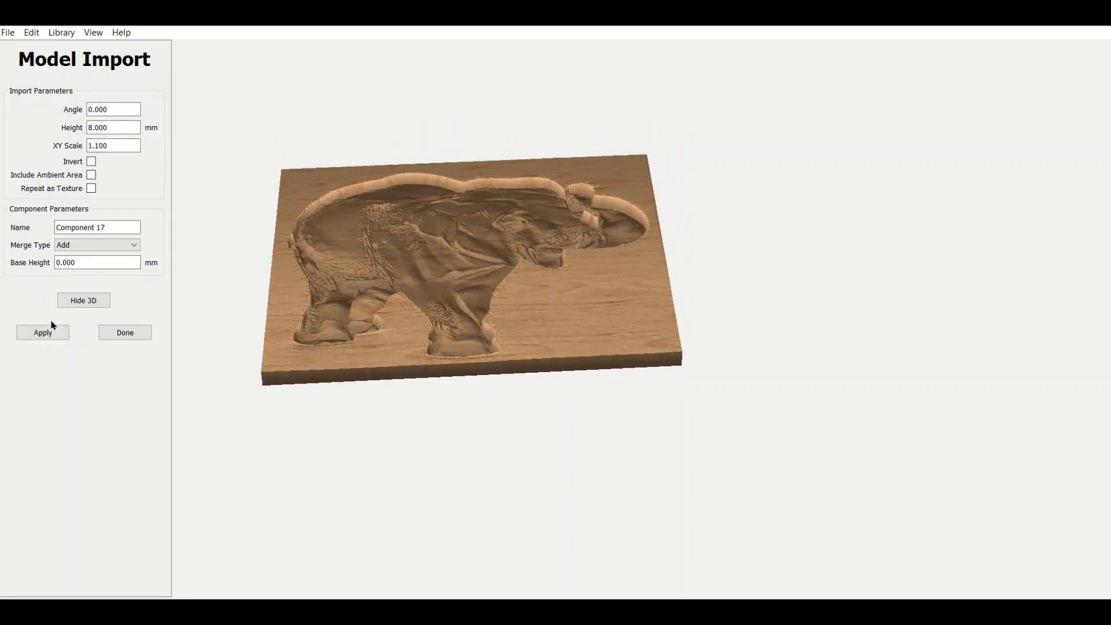
click(46, 334)
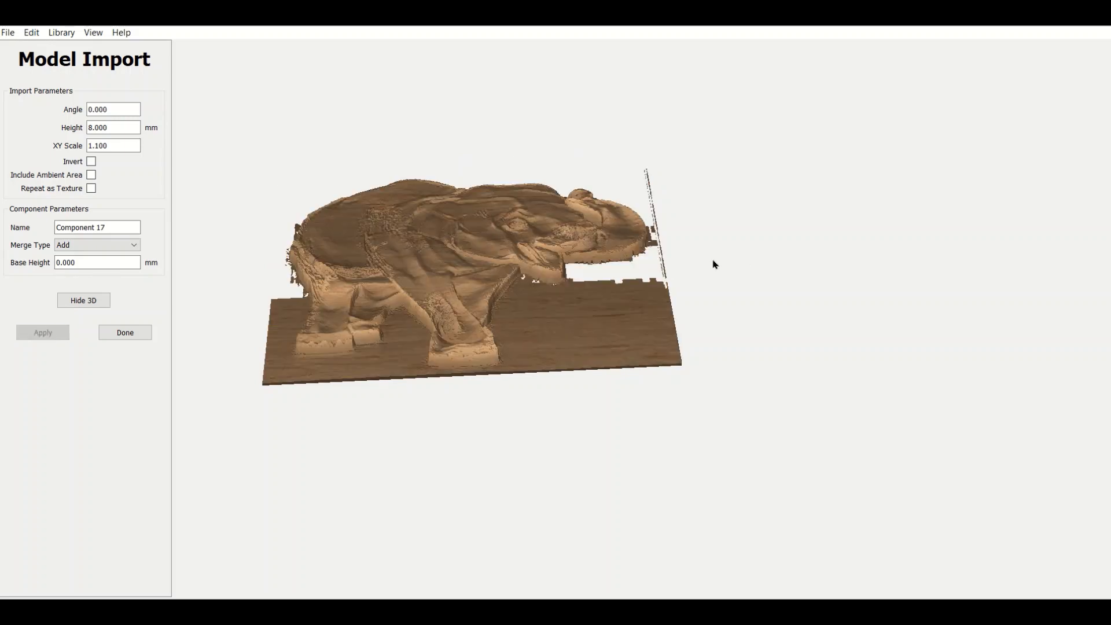
drag(468, 250, 465, 305)
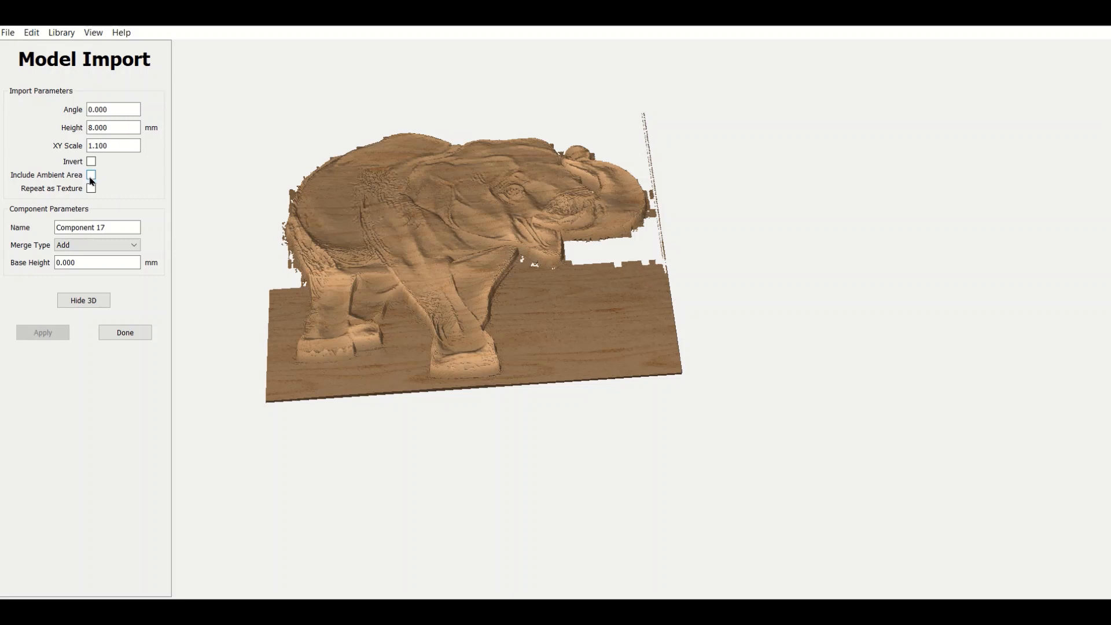
Enable Include Ambient Area for the elephant import, set its Base Height to 1 mm and apply both.
click(91, 175)
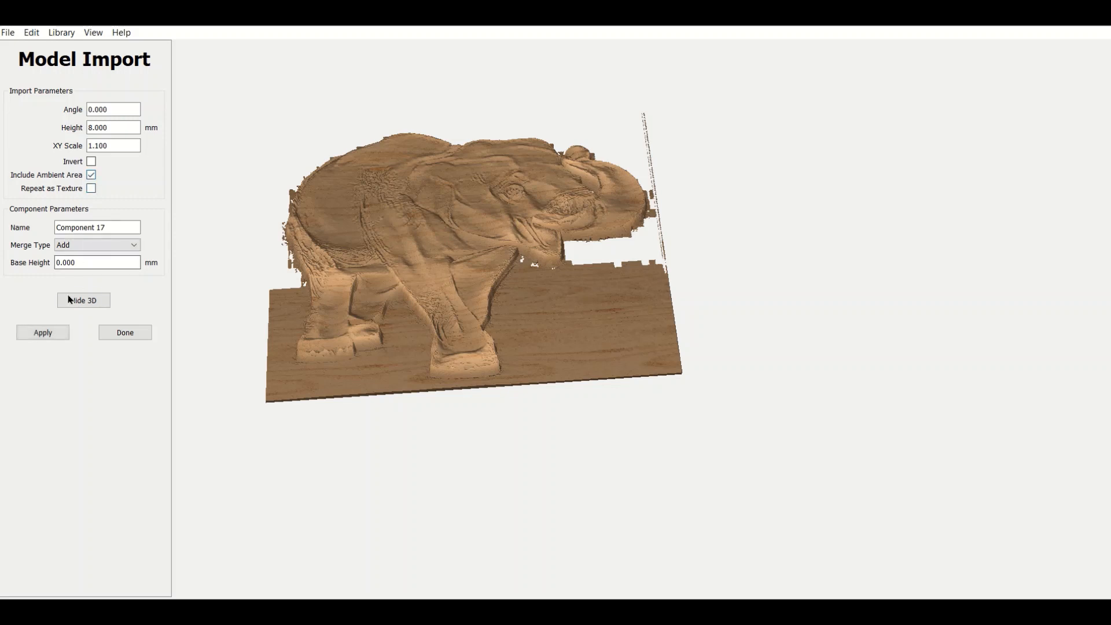
drag(74, 262, 36, 262)
text(1)
click(43, 333)
drag(476, 260, 414, 363)
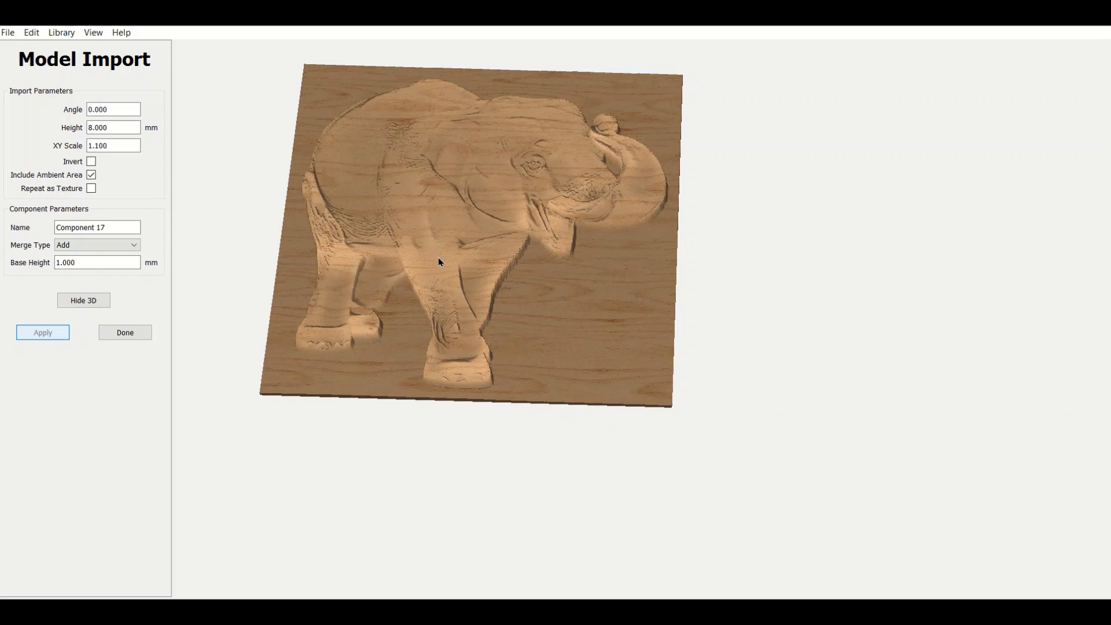
drag(446, 240, 632, 213)
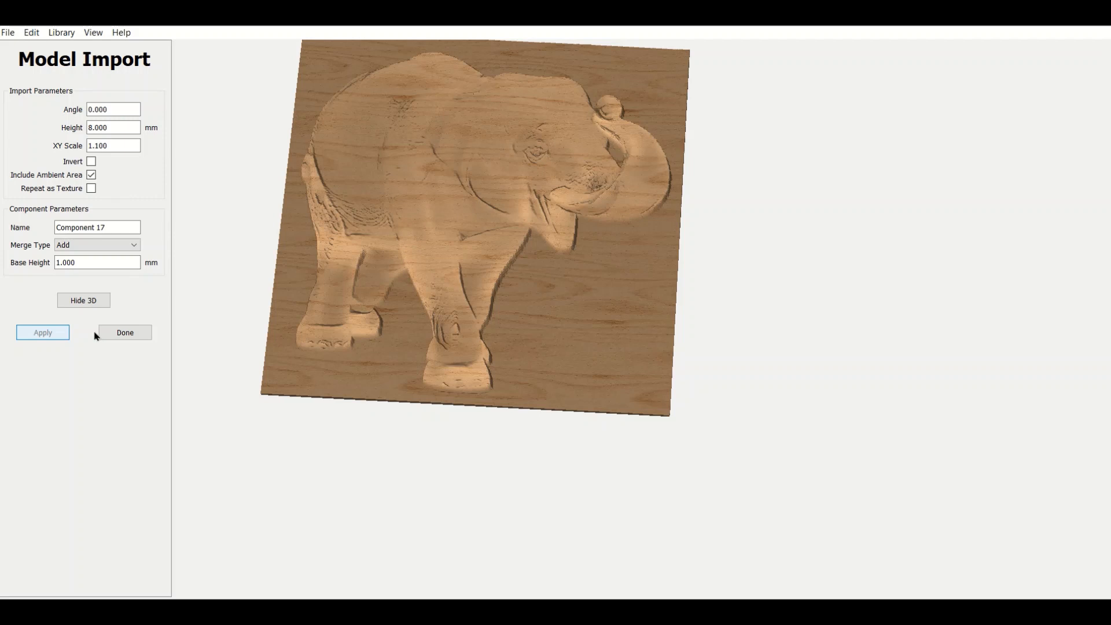
Rename the component as "ElE A 0 H 8 S1,1 IAAY MTA BH1" to record its import settings and apply it.
drag(110, 228, 53, 227)
text(ELE A 0 H 8 S1,1 IAAY)
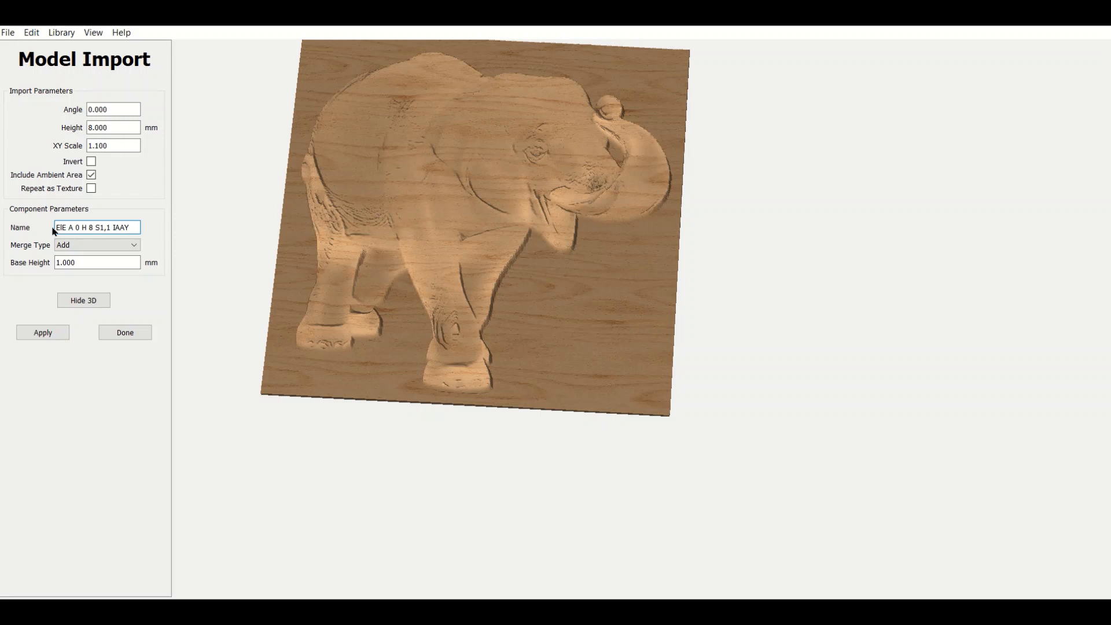
text(MTA BH1)
click(40, 339)
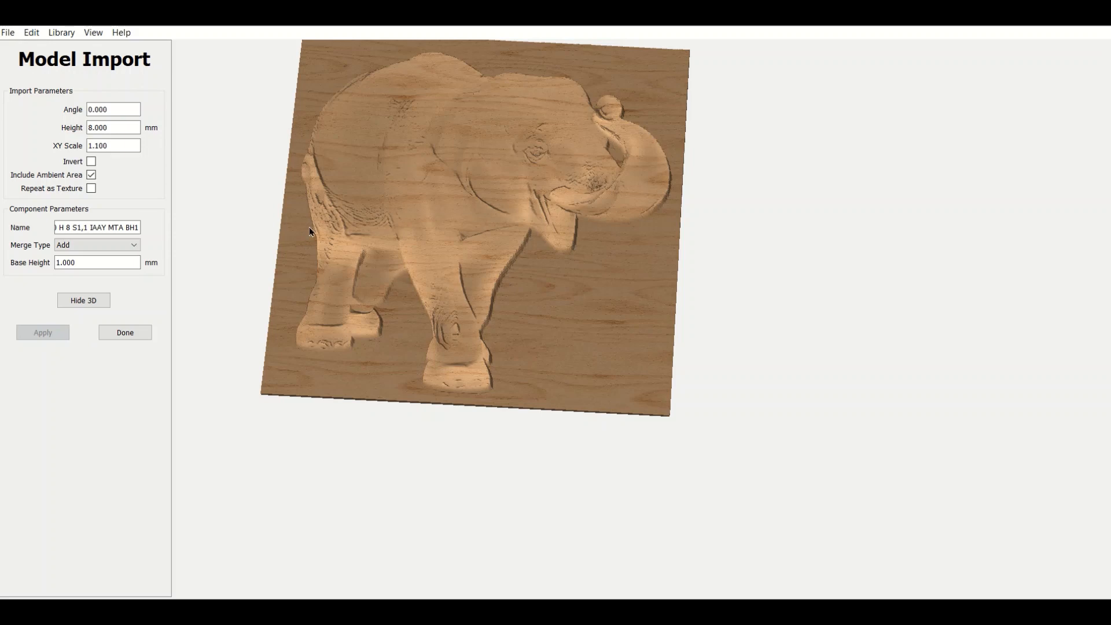
Inspect the elephant relief from above and finish the model import.
drag(309, 227, 311, 298)
right_drag(361, 145, 352, 274)
drag(354, 278, 577, 427)
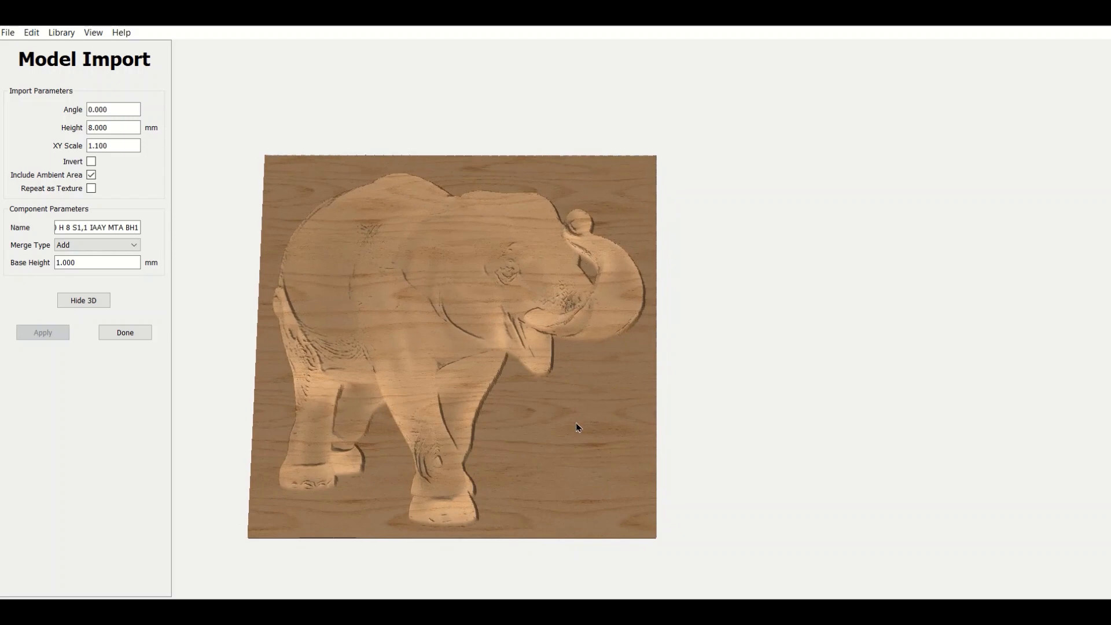
click(125, 332)
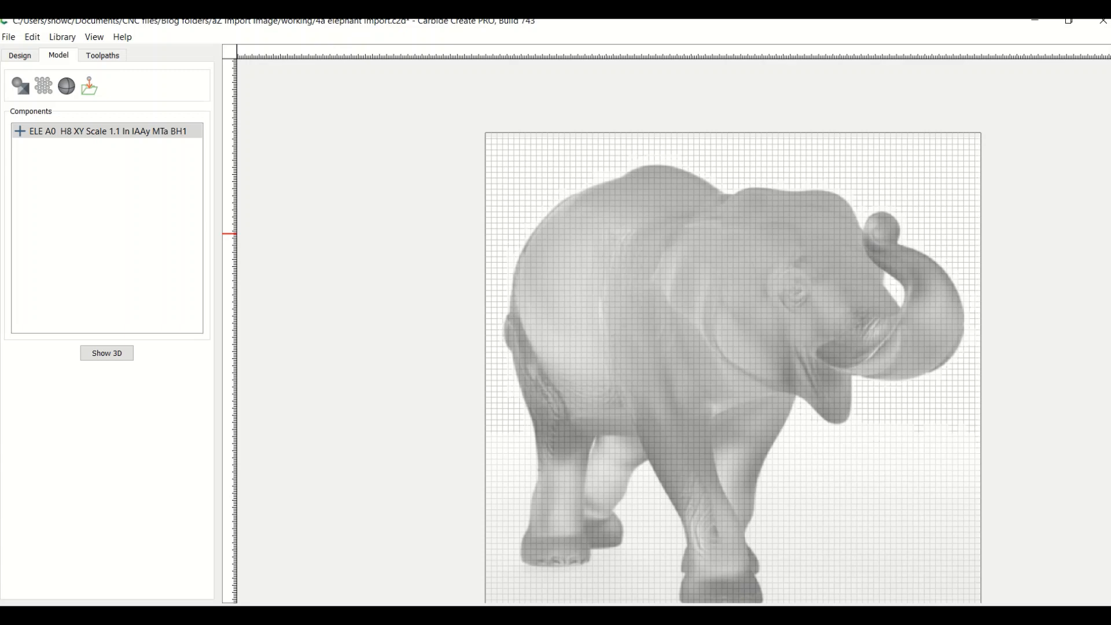
Open the elephant component for editing and review its full name and the available merge types.
click(73, 137)
right_click(76, 138)
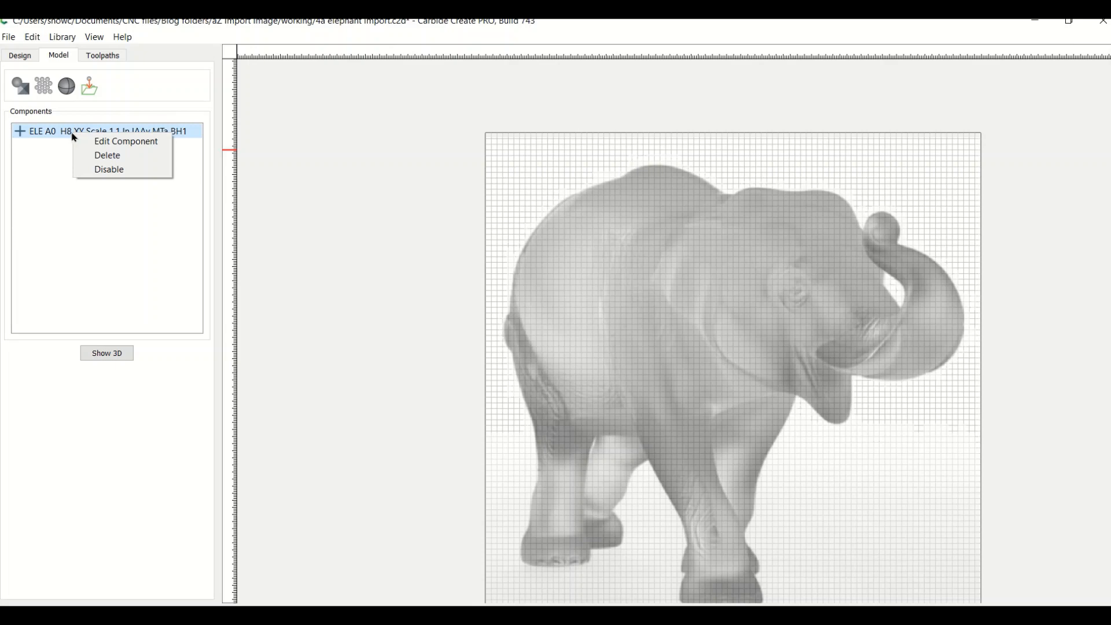
click(74, 139)
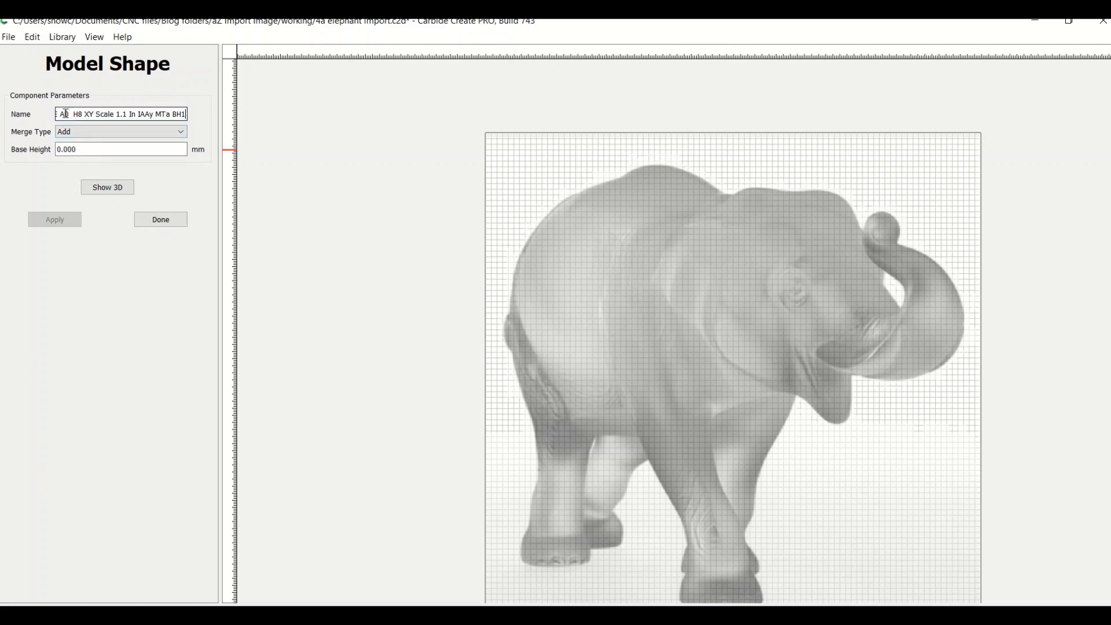
drag(84, 115, 8, 100)
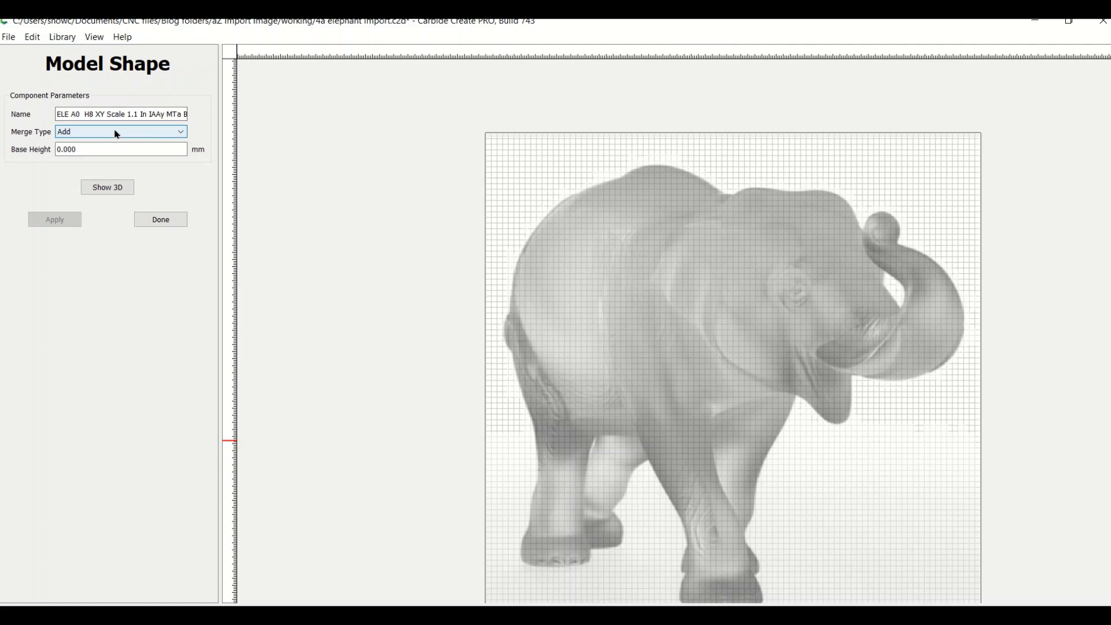
click(185, 136)
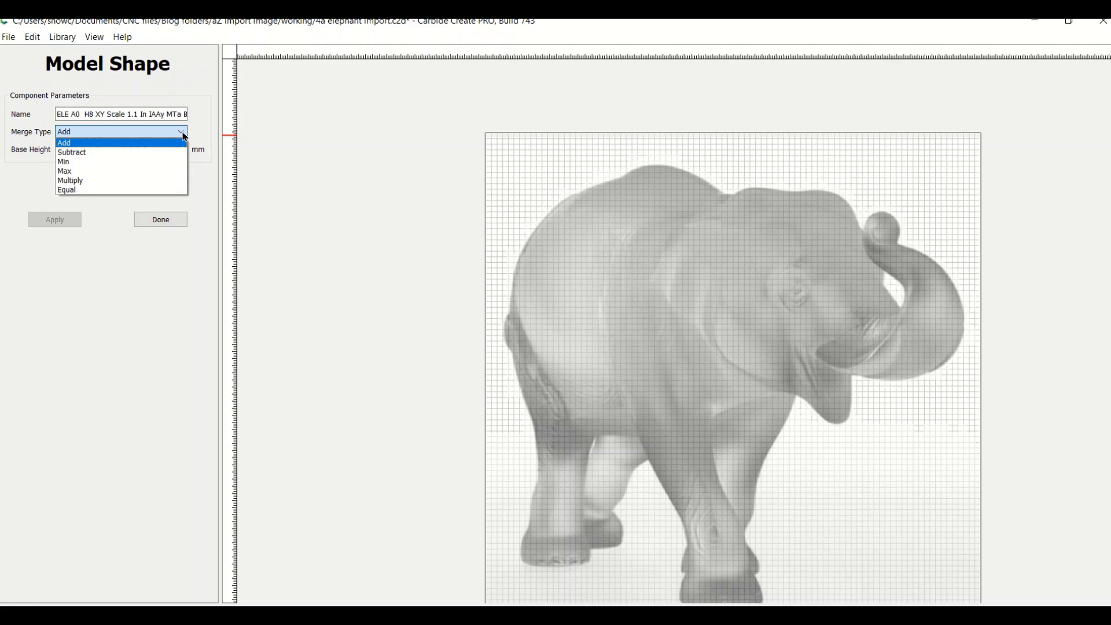
click(42, 152)
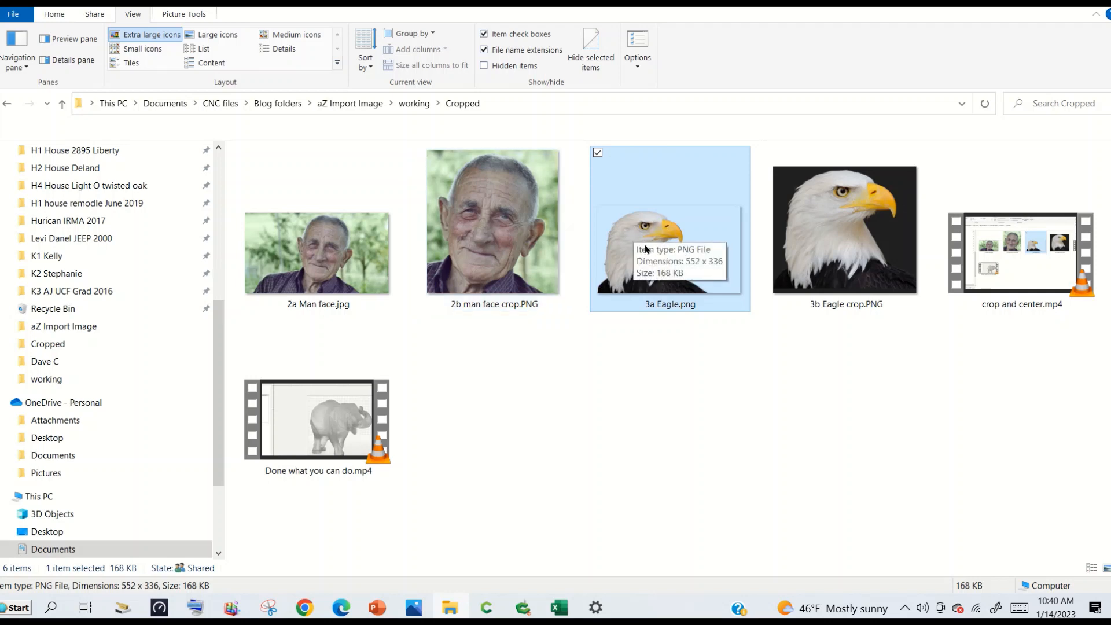
Open 3a Eagle.png from the Cropped folder and capture a tight crop around the eagle with Snipping Tool.
double_click(628, 232)
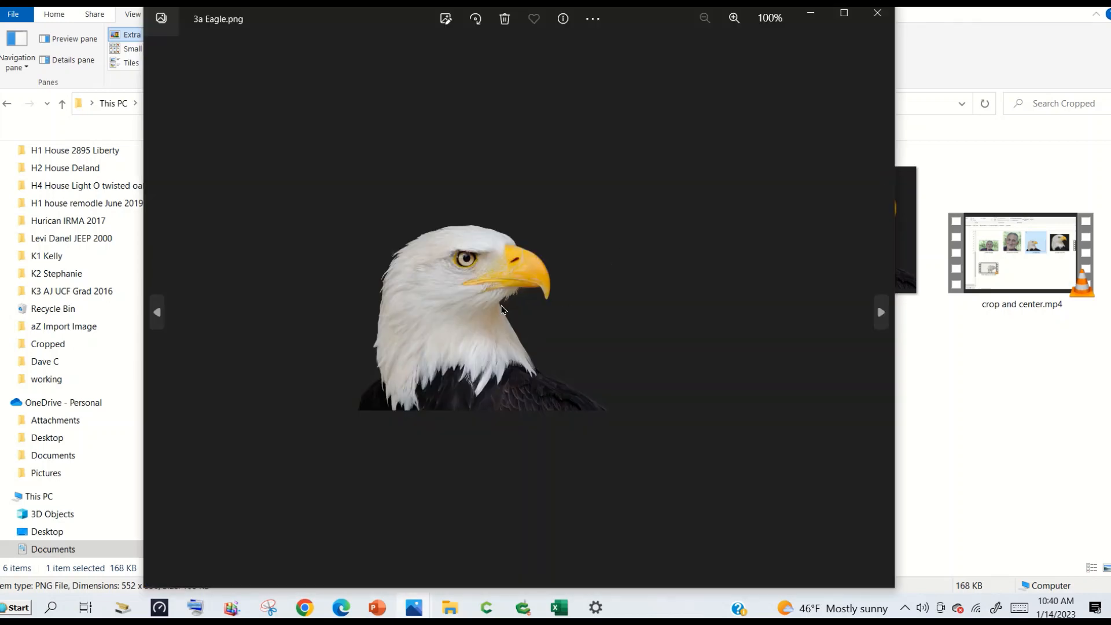
click(269, 608)
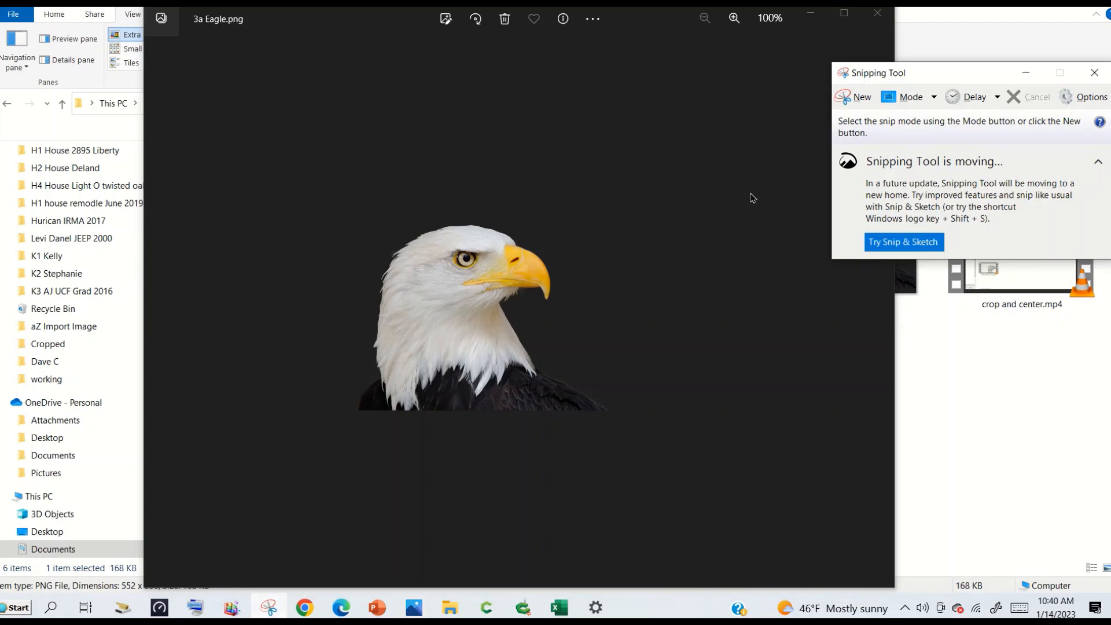
click(859, 102)
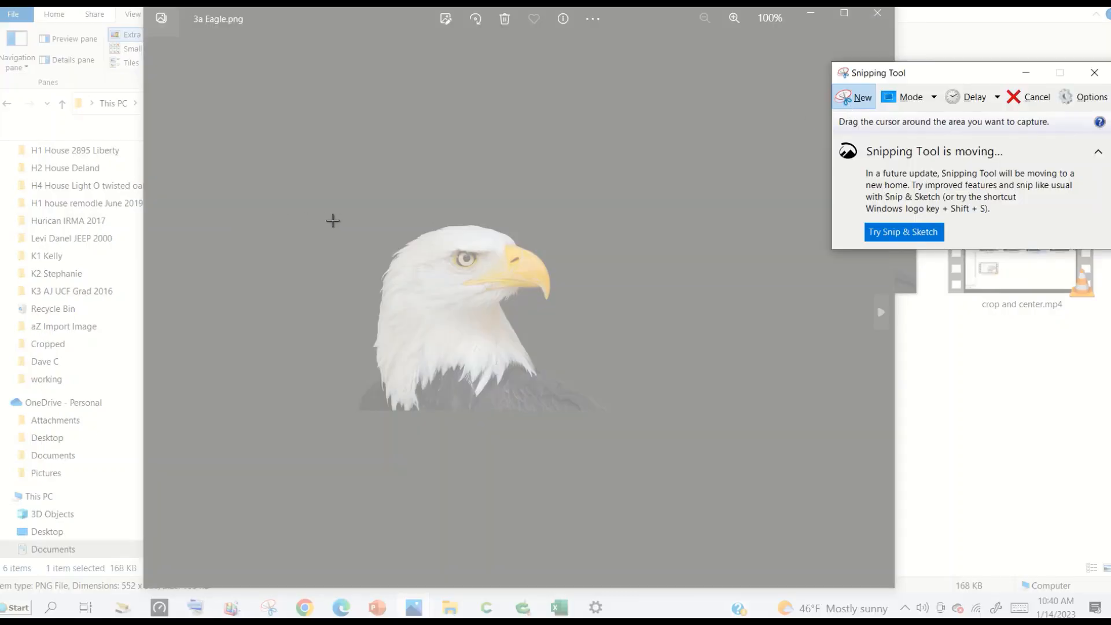
drag(344, 211, 587, 429)
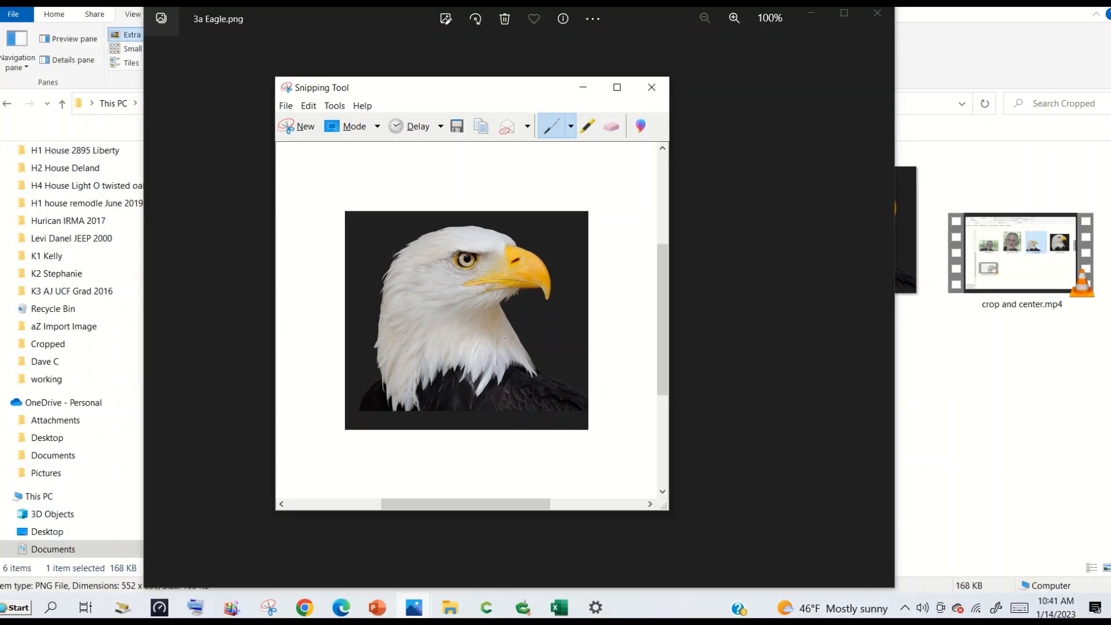
Discard the eagle snip without saving it and close the 3a Eagle.png image.
click(652, 87)
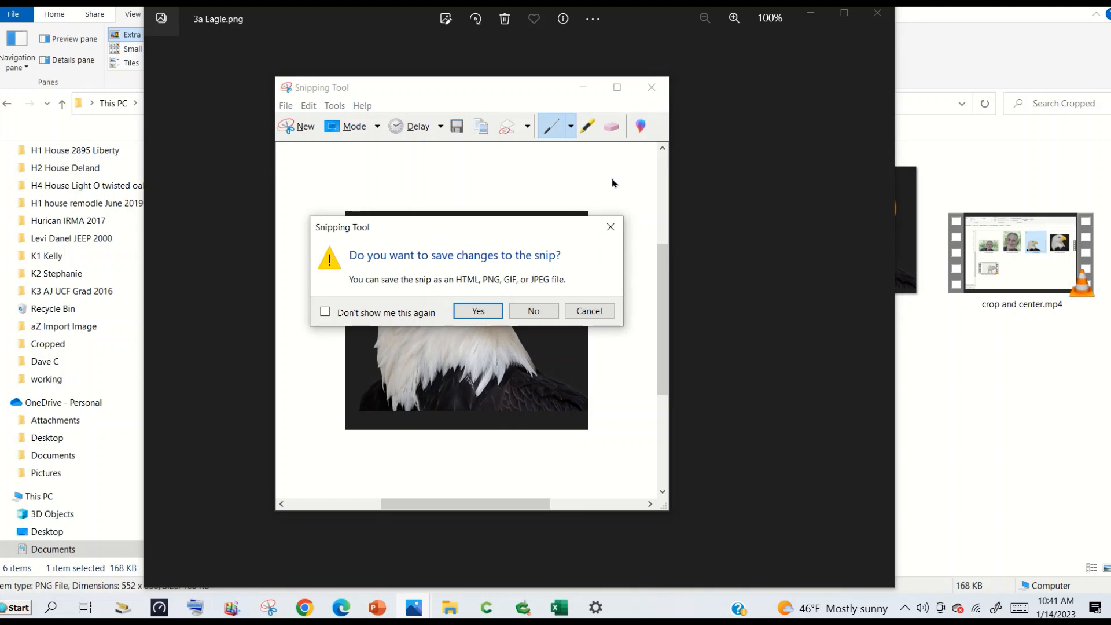
click(533, 312)
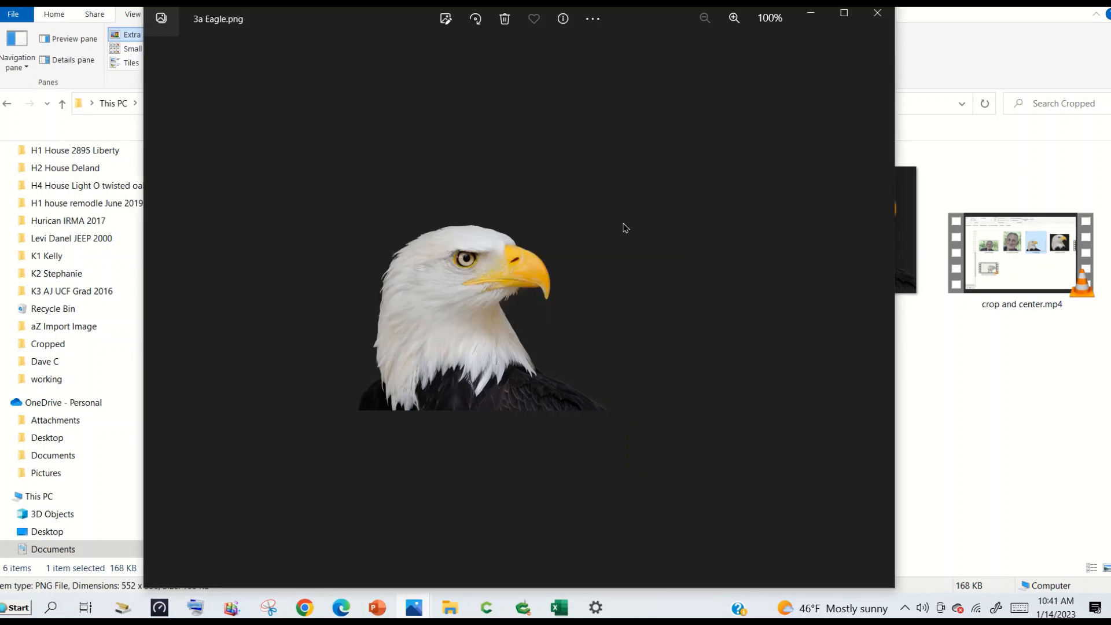
click(877, 19)
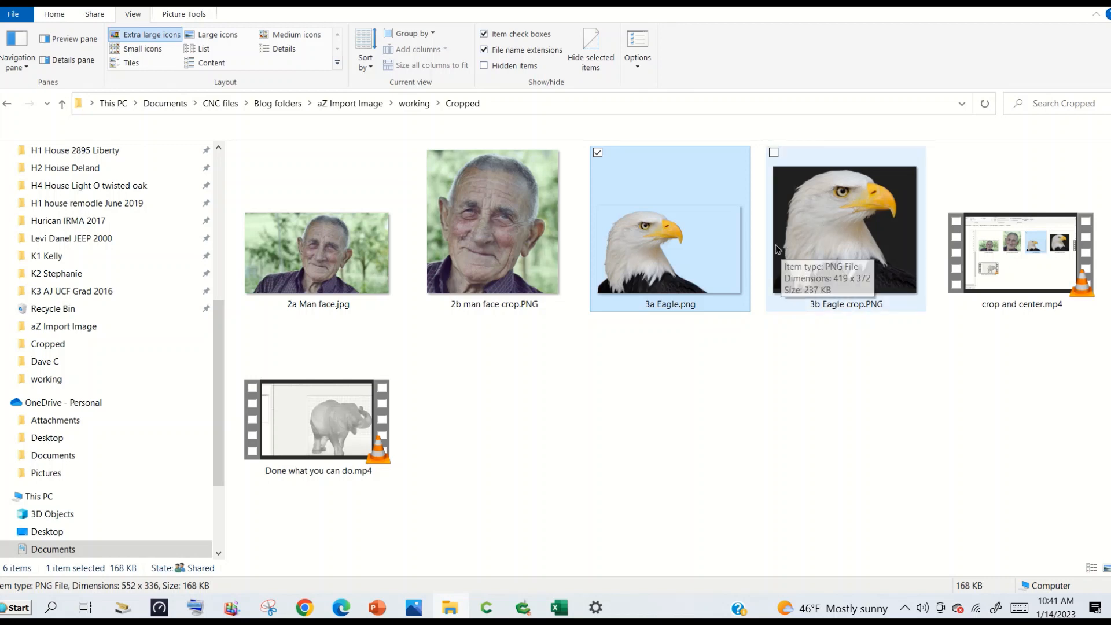
Switch to Carbide Create, show the elephant component in 3D and tilt the view to examine the relief.
mouse_move(486, 607)
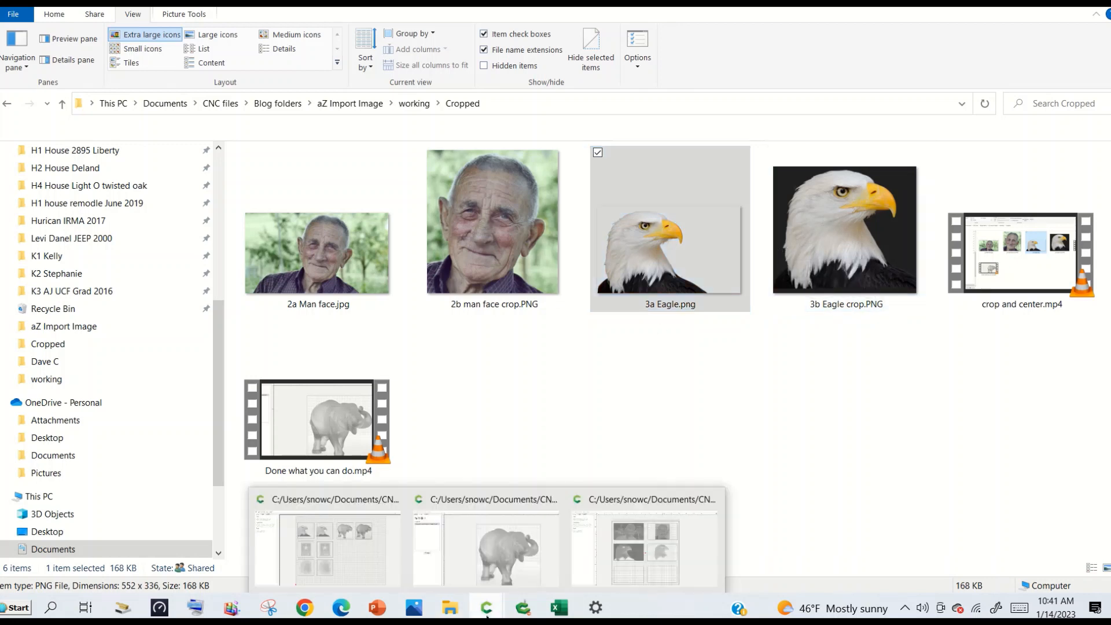
click(595, 553)
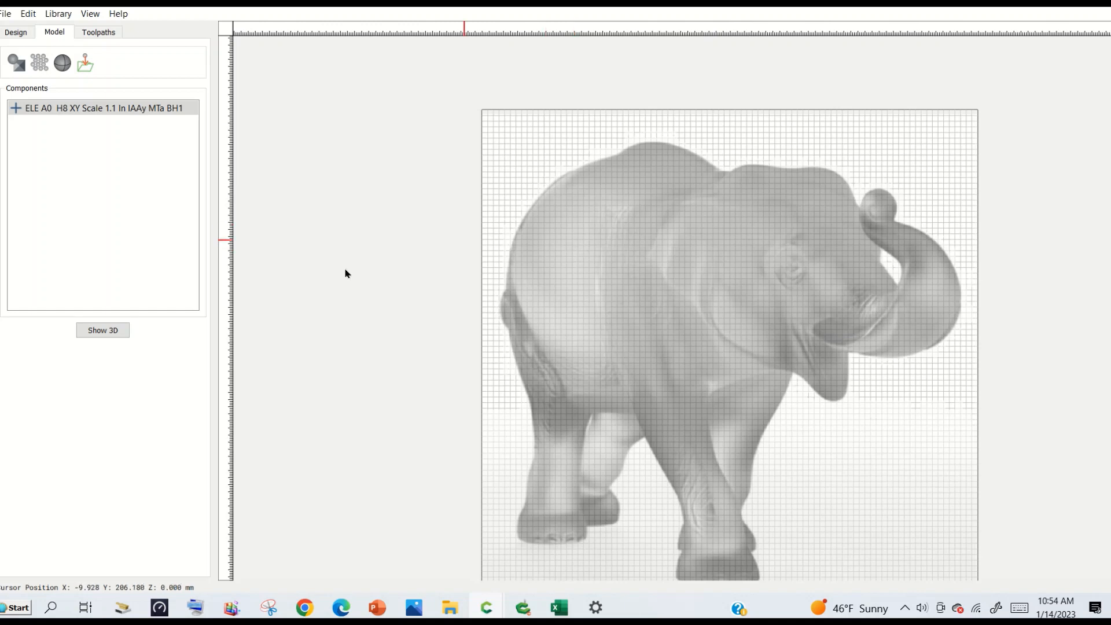
click(105, 333)
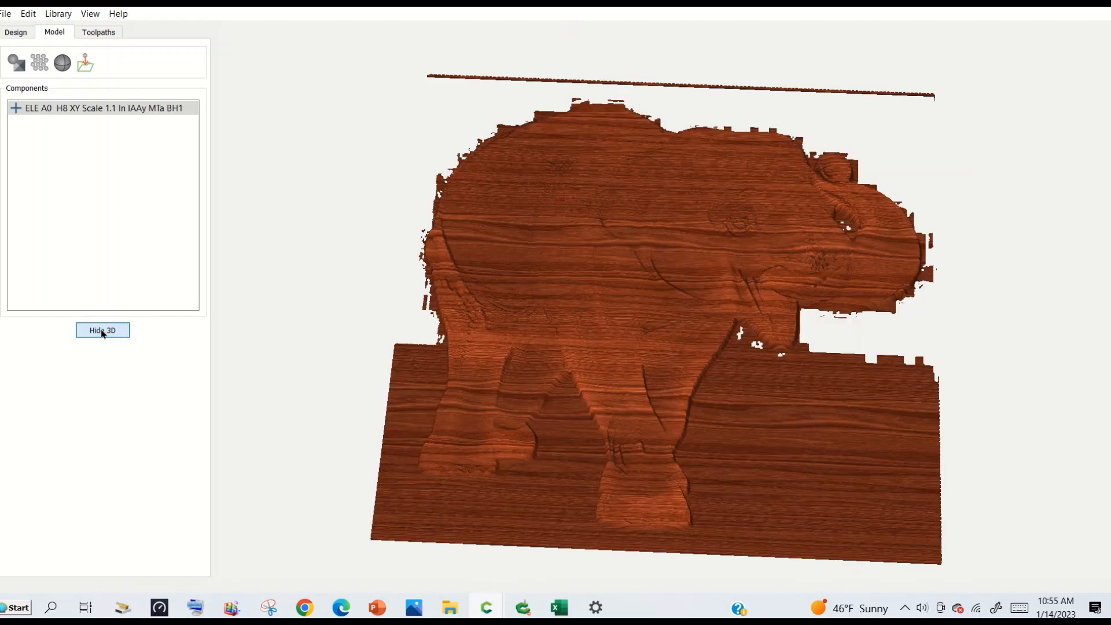
drag(657, 381, 649, 269)
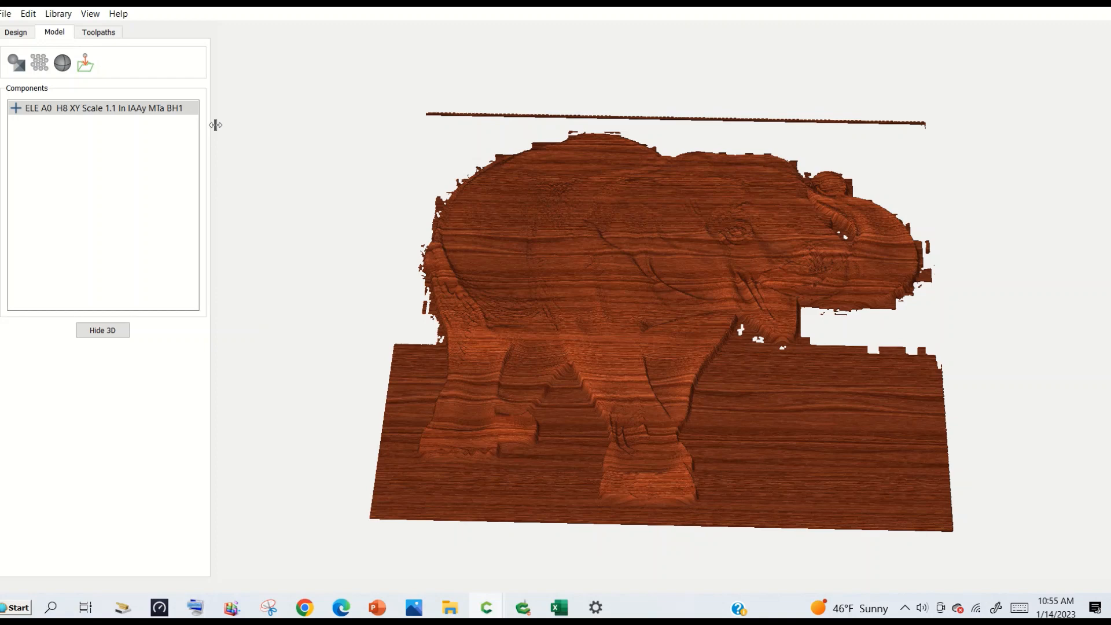
Set the simulation material to Beech and show the elephant model in 3D.
click(99, 33)
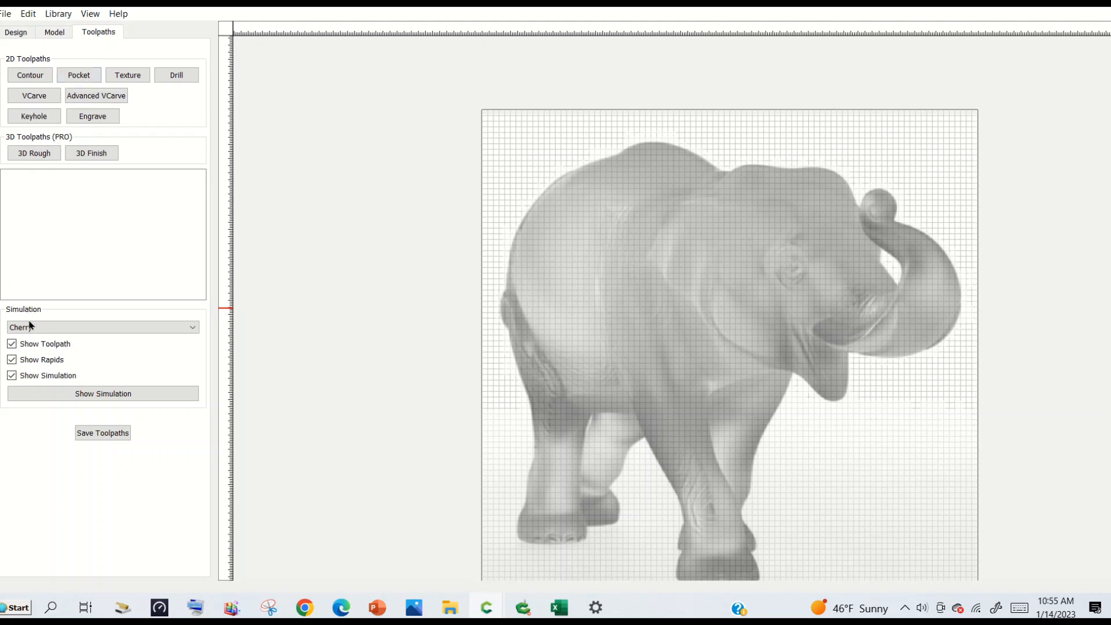
click(192, 328)
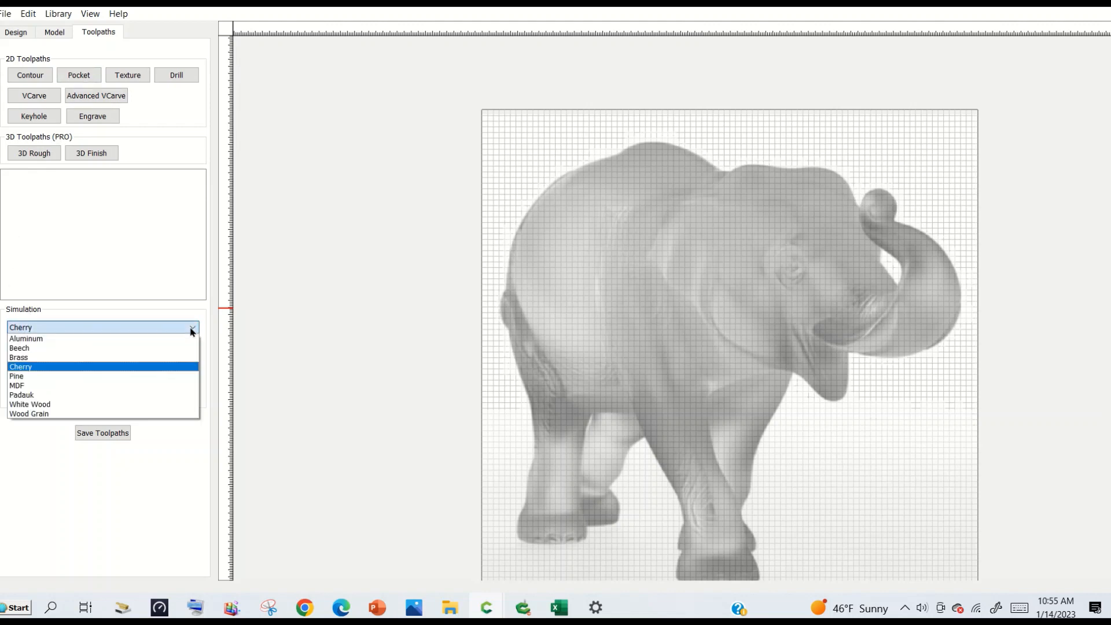
click(134, 348)
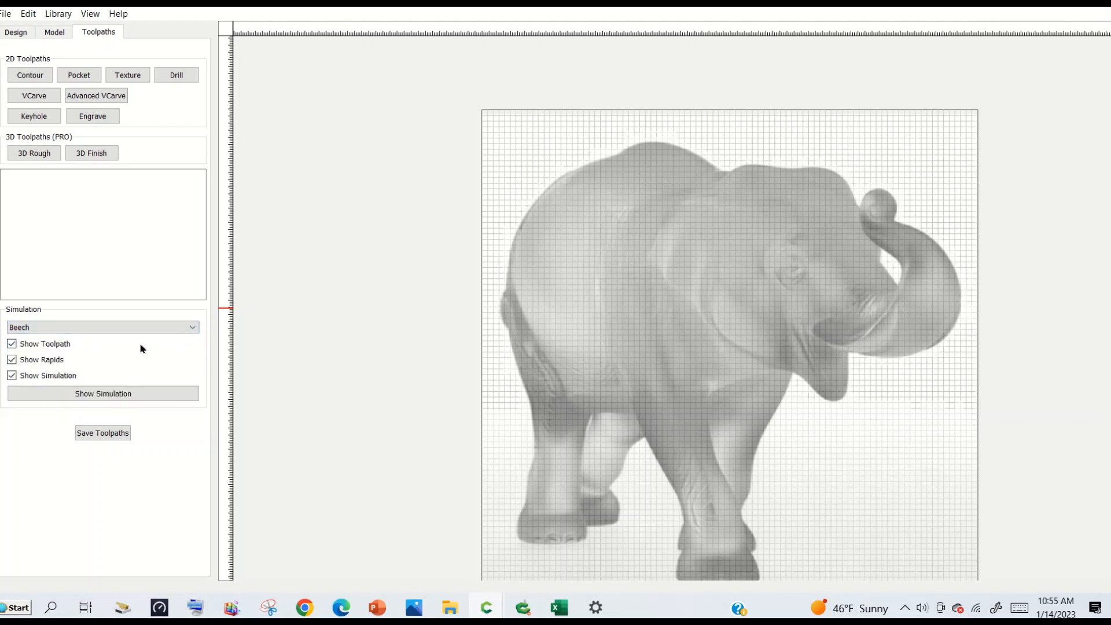
click(55, 33)
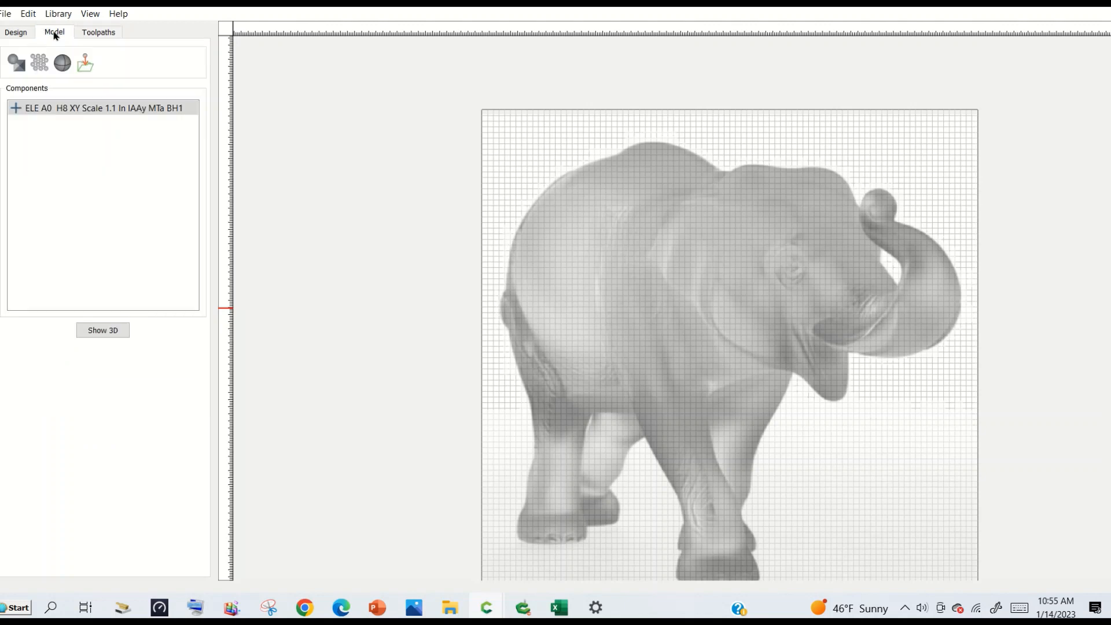
click(93, 331)
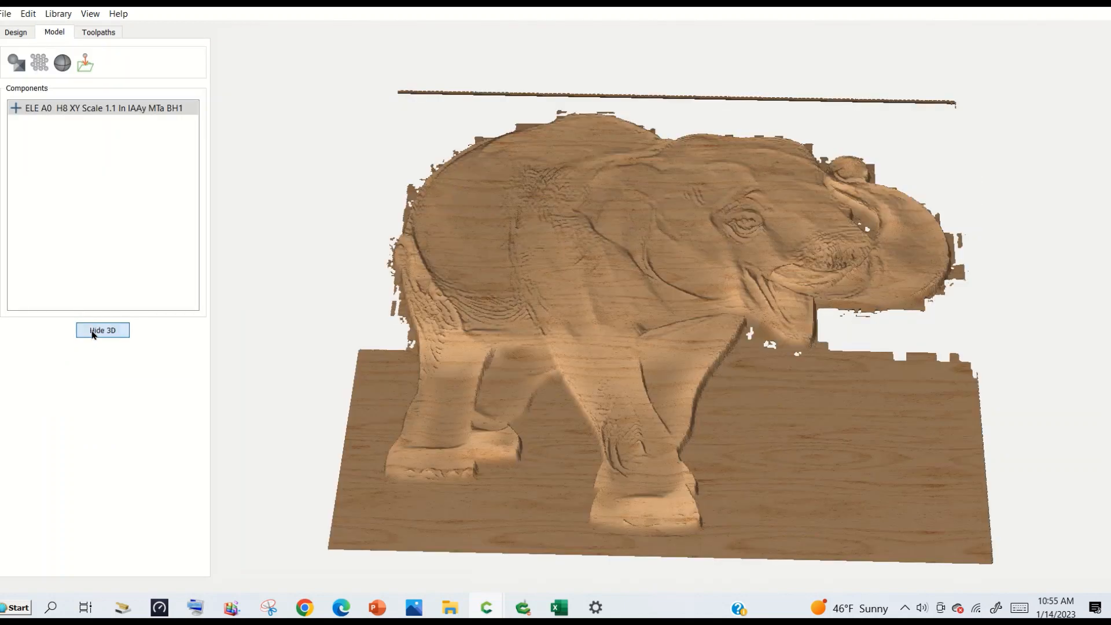
Examine the Beech elephant relief in 3D from slightly different angles, including its ragged outline and the board around its legs.
right_drag(599, 303, 518, 259)
drag(518, 261, 547, 294)
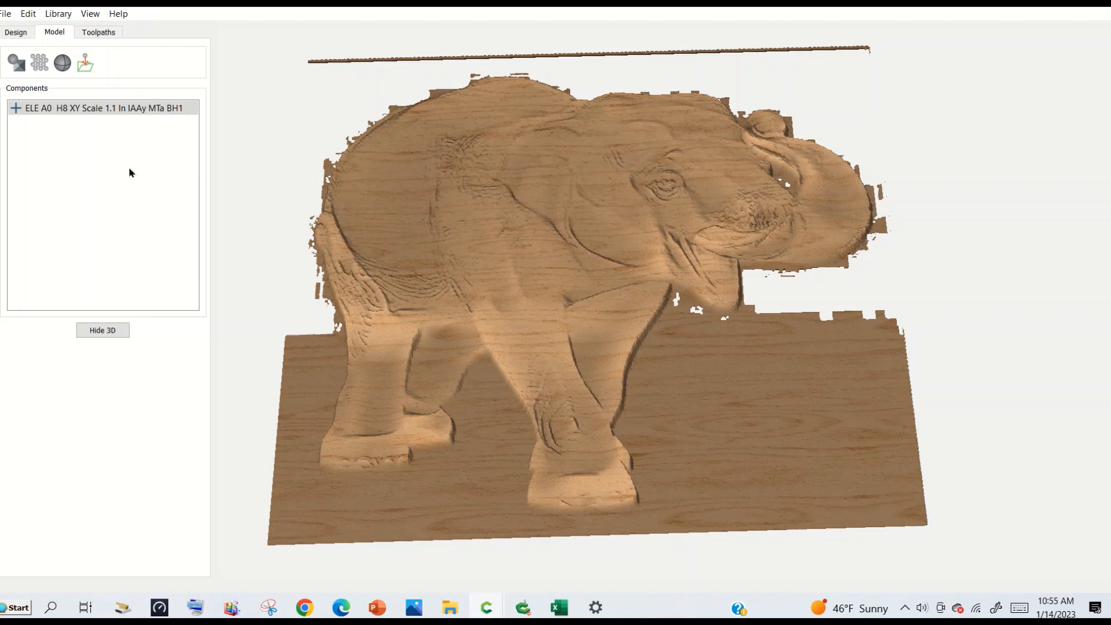
mouse_move(452, 254)
mouse_down()
mouse_move(484, 317)
mouse_move(426, 332)
mouse_move(382, 204)
mouse_move(416, 81)
mouse_up()
drag(414, 150, 417, 174)
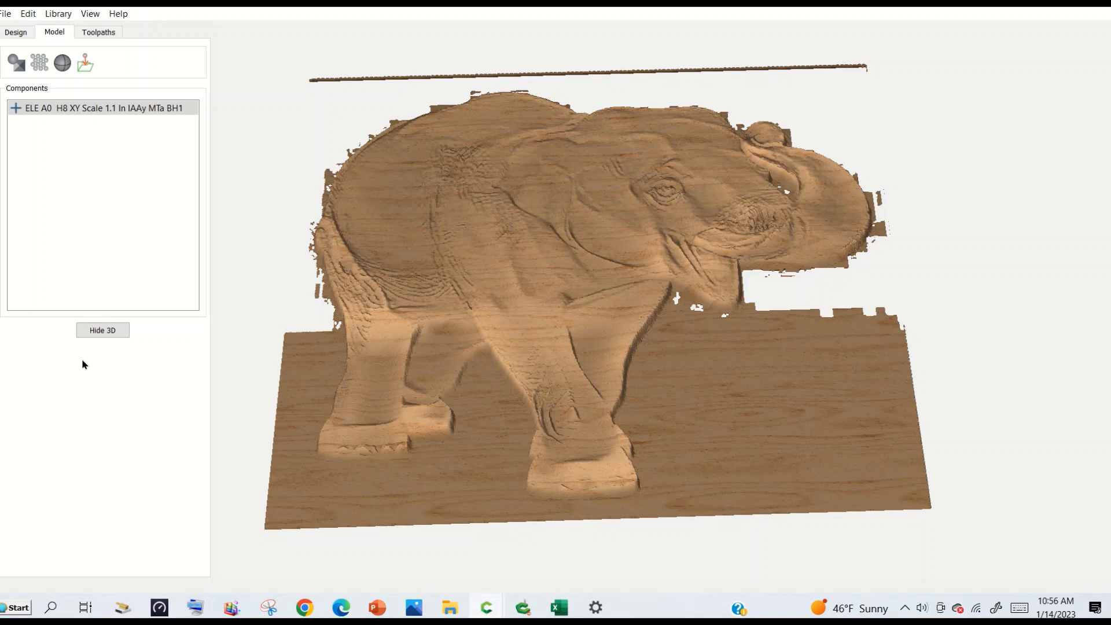
mouse_move(509, 346)
mouse_down()
mouse_move(499, 156)
mouse_move(501, 341)
mouse_up()
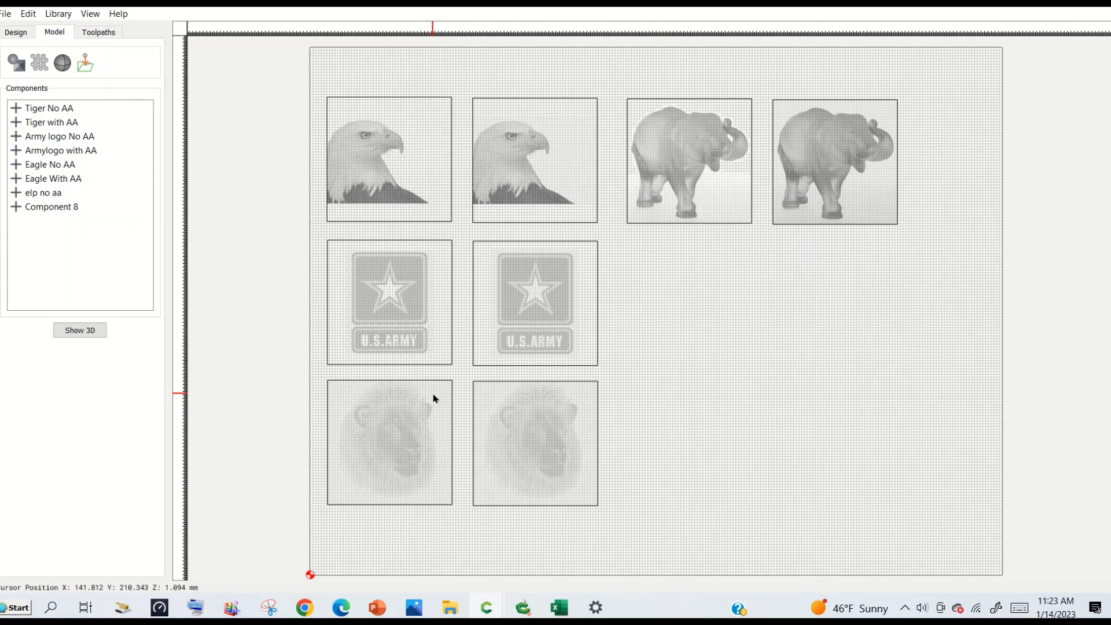
Set the simulation material to Beech and show the eagle, elephant, Army logo and tiger components in 3D.
click(68, 333)
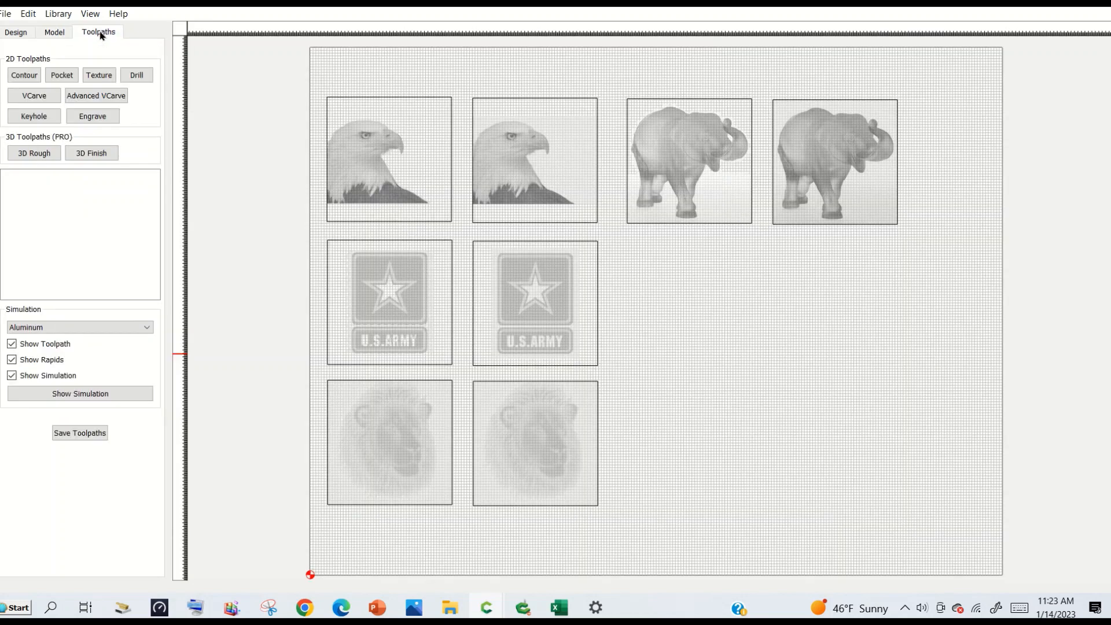
click(99, 36)
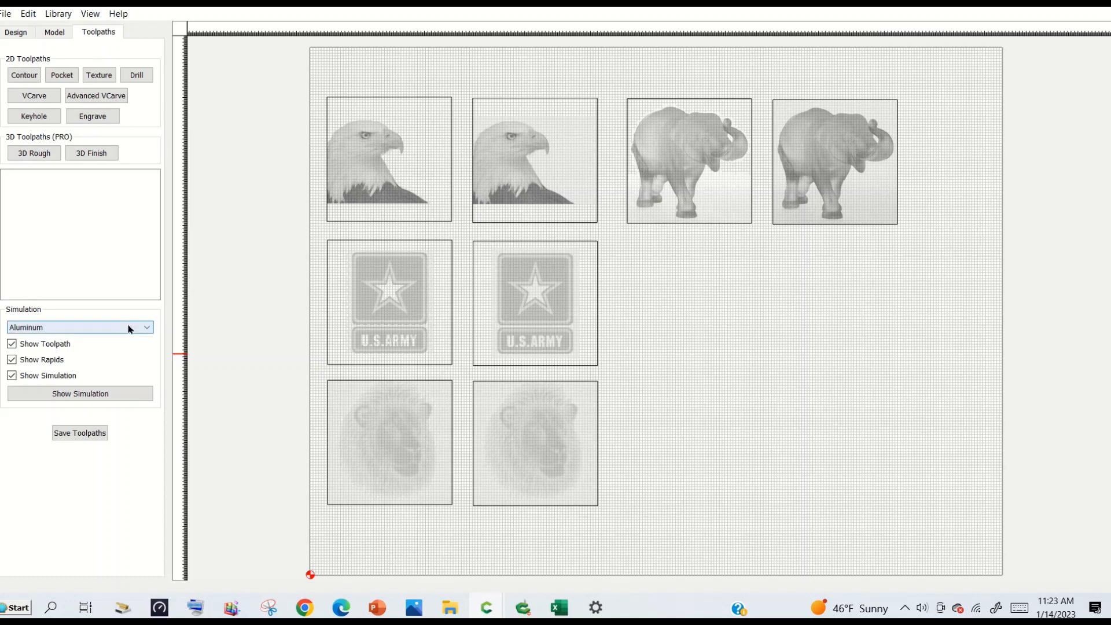
click(149, 329)
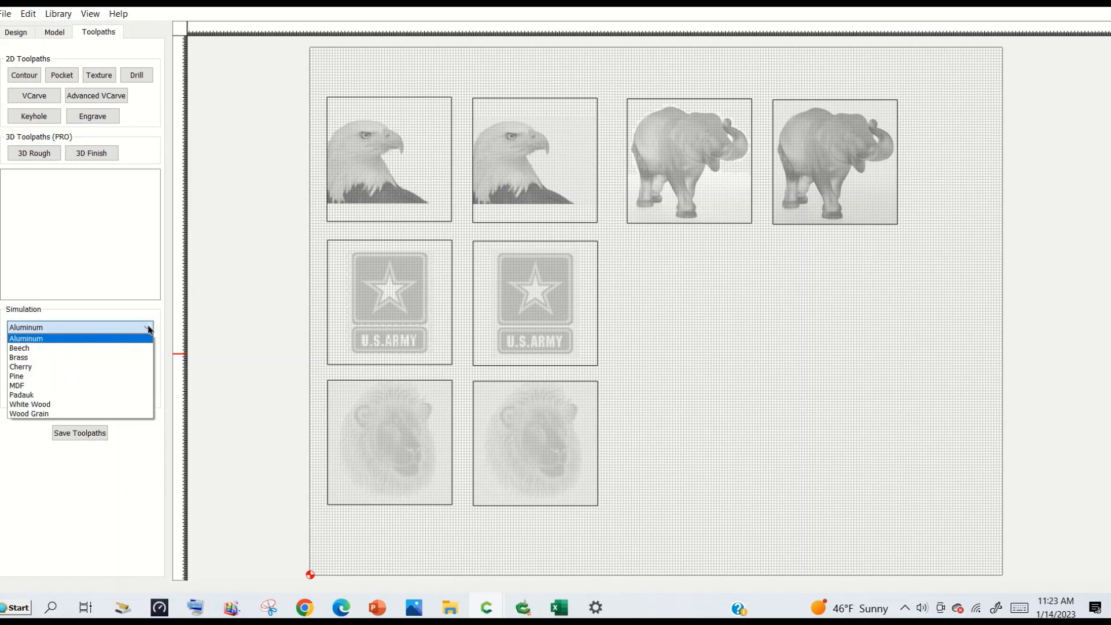
click(116, 350)
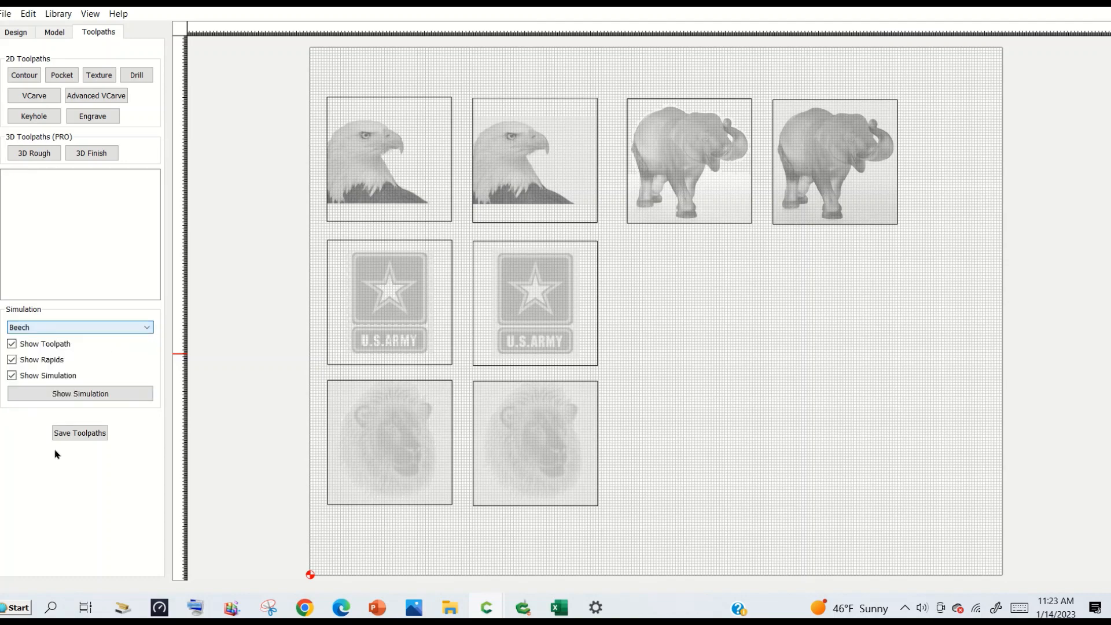
click(85, 400)
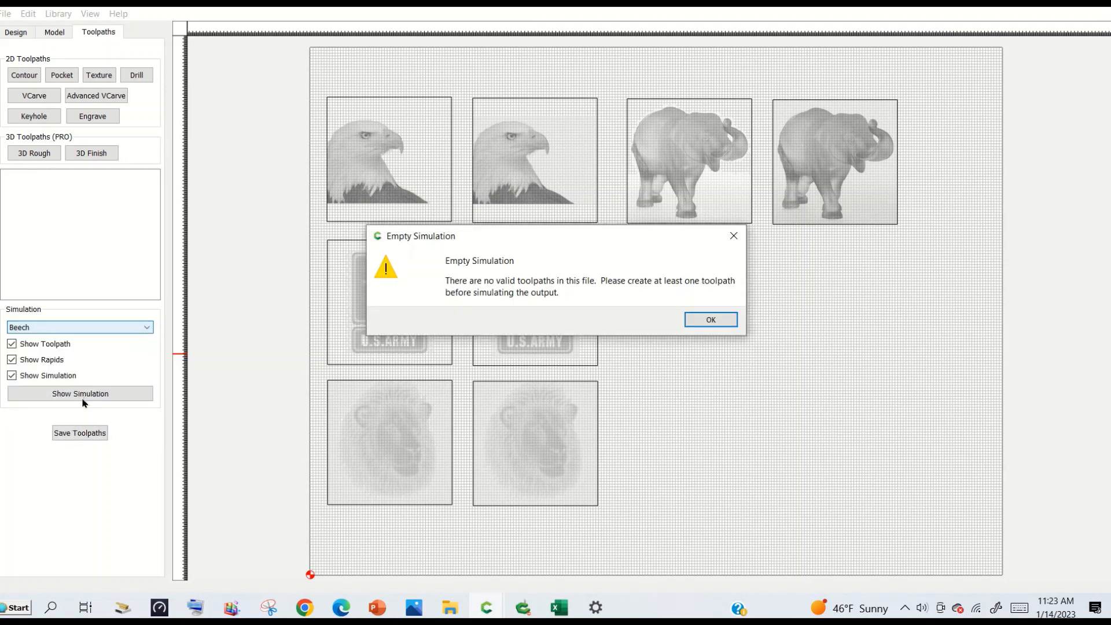
click(724, 317)
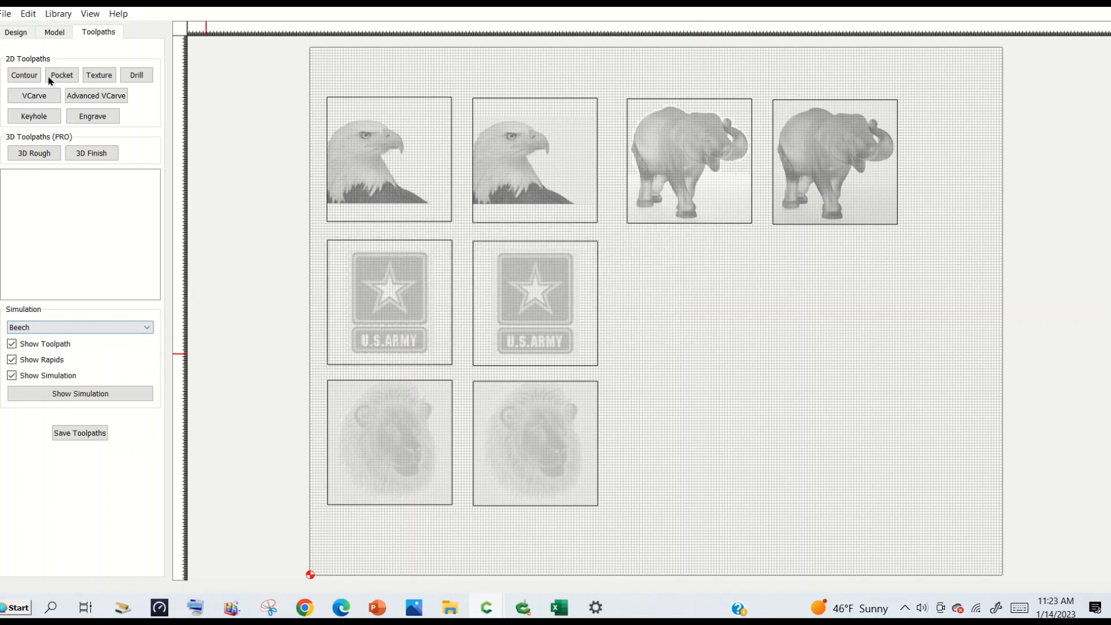
click(52, 33)
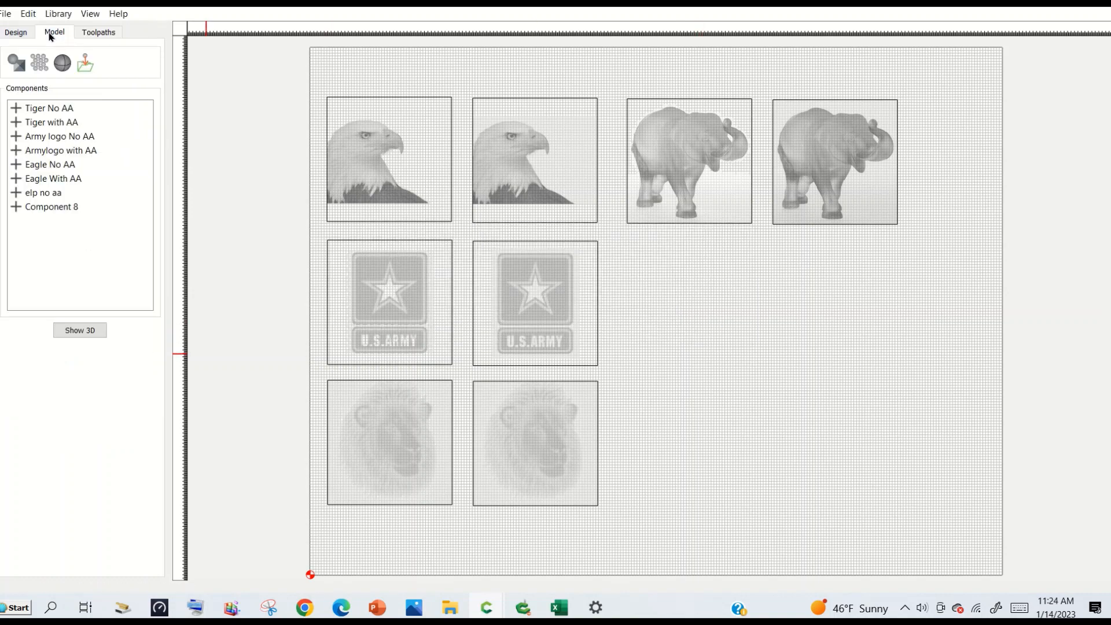
click(75, 332)
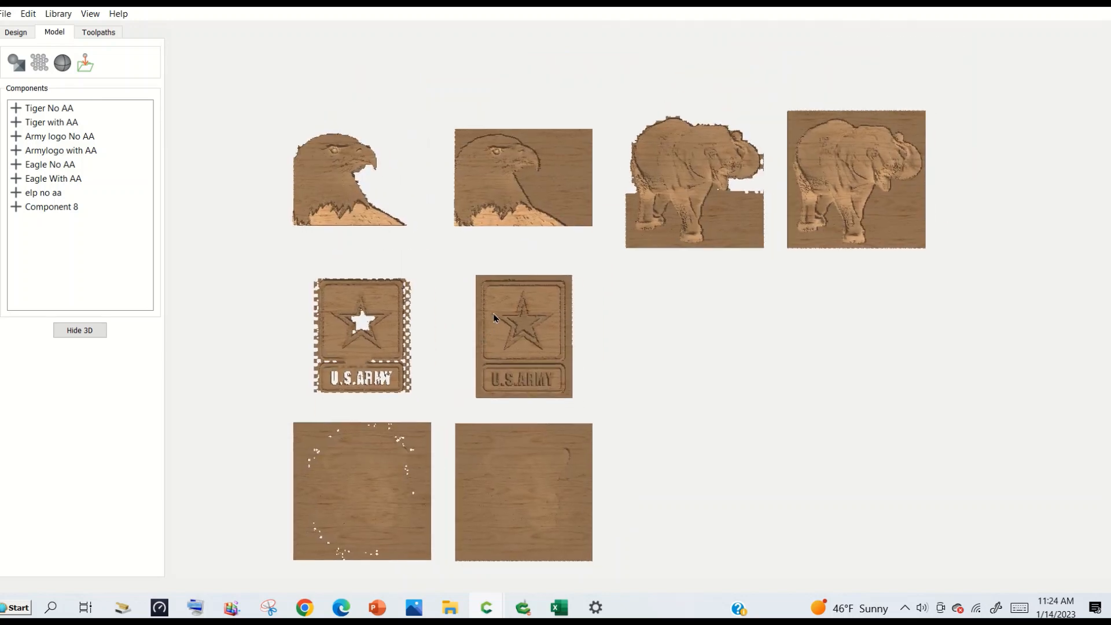
Examine the two eagle components up close in 3D, comparing the reliefs with and without AA from tilted angles.
scroll(411, 272, up, 3)
scroll(415, 238, up, 1)
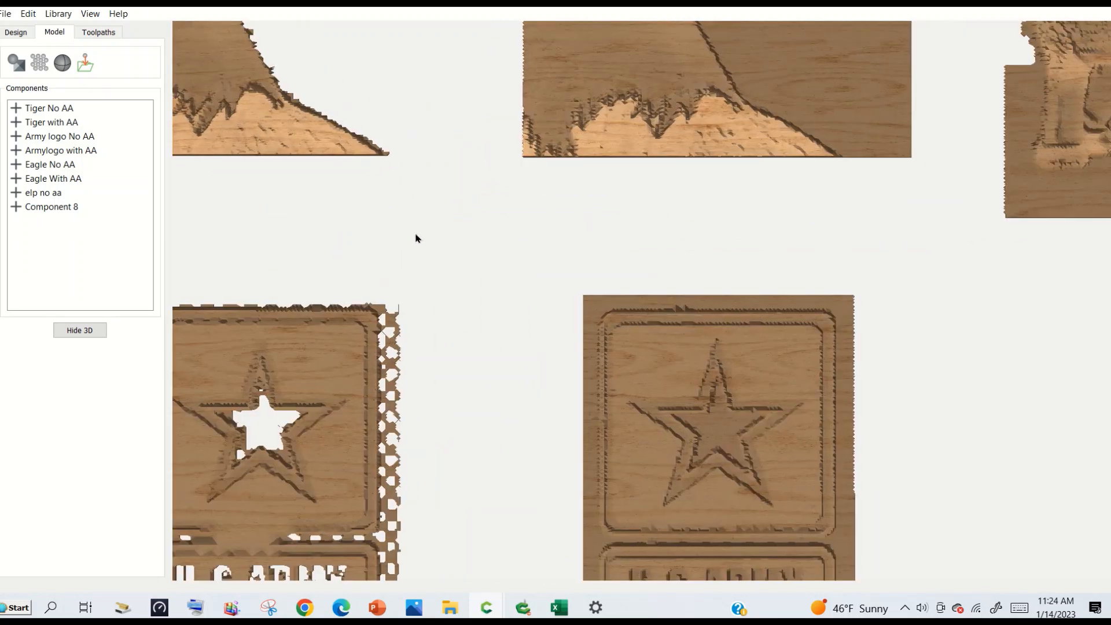
scroll(416, 238, down, 2)
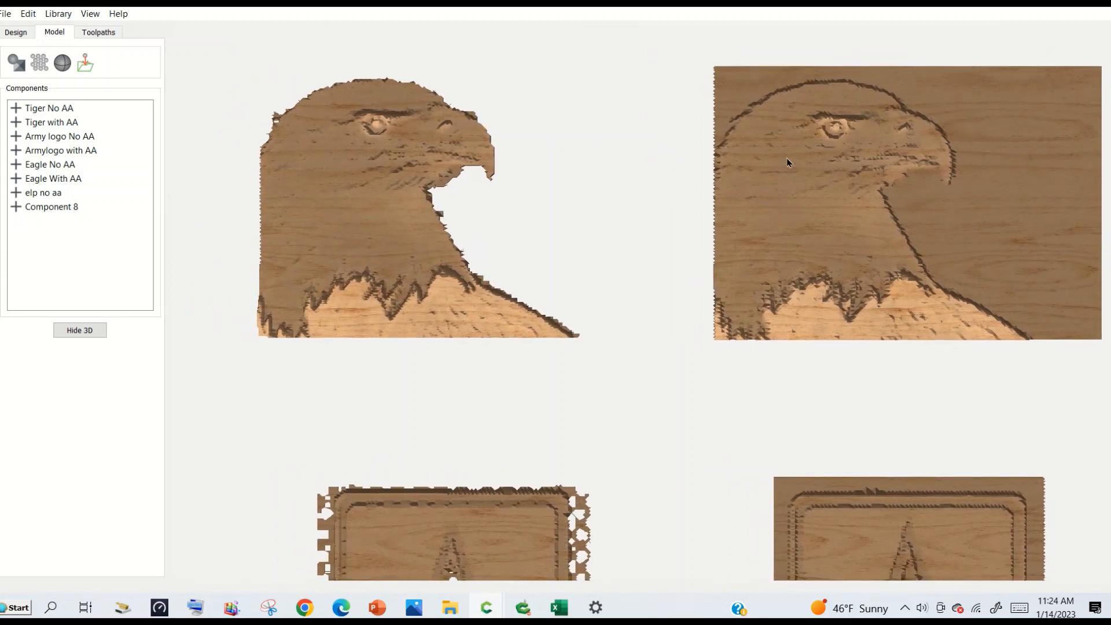
drag(809, 230, 868, 287)
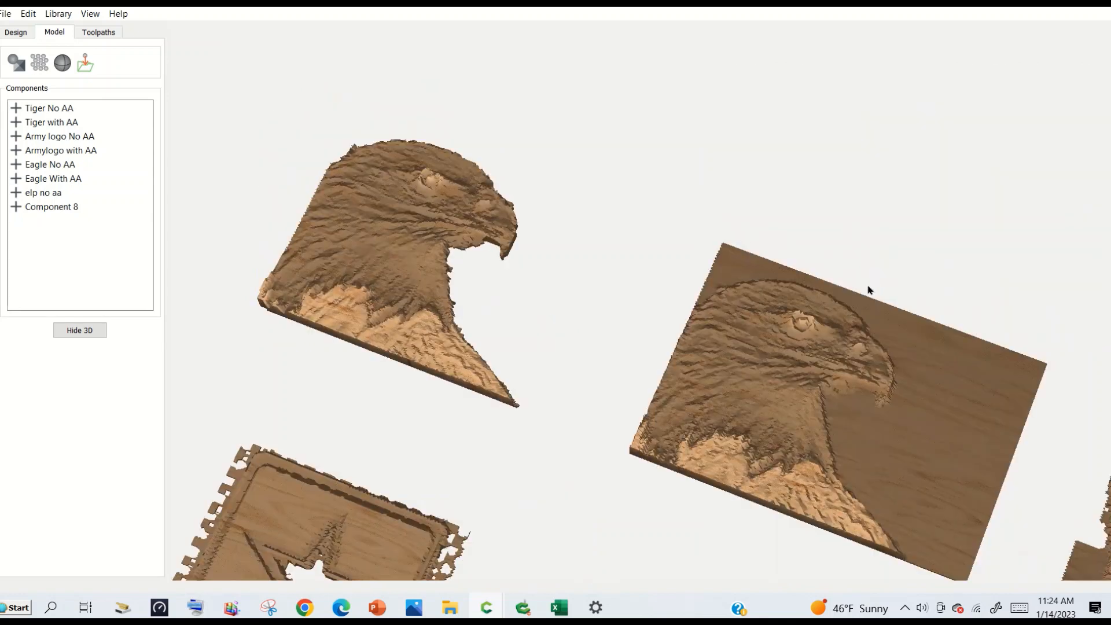
drag(856, 515, 1041, 360)
drag(905, 488, 840, 318)
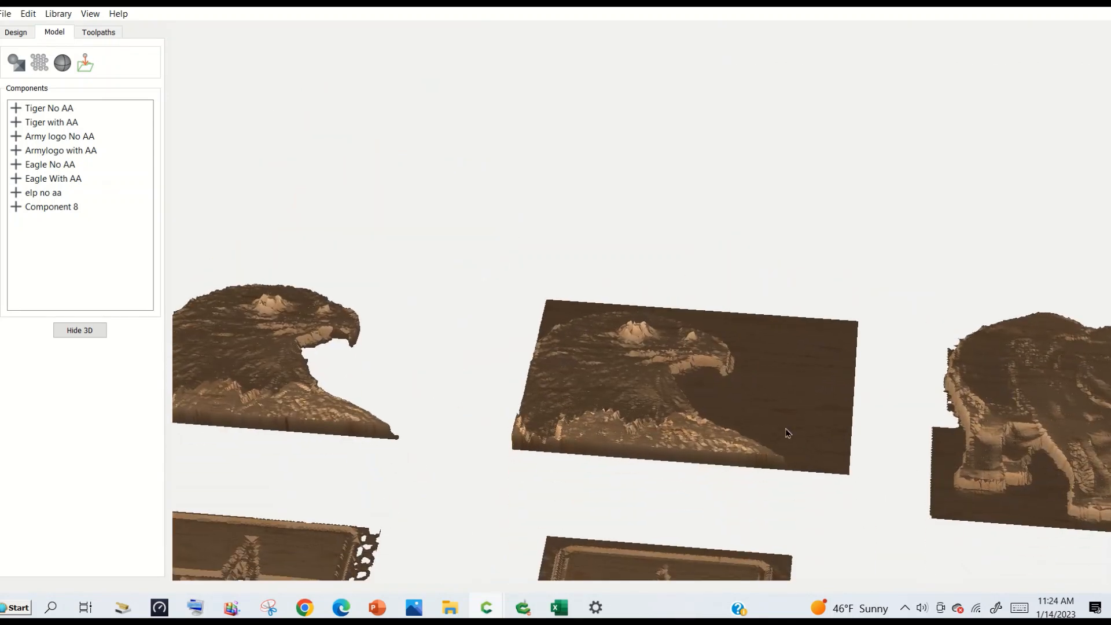
drag(787, 429, 773, 518)
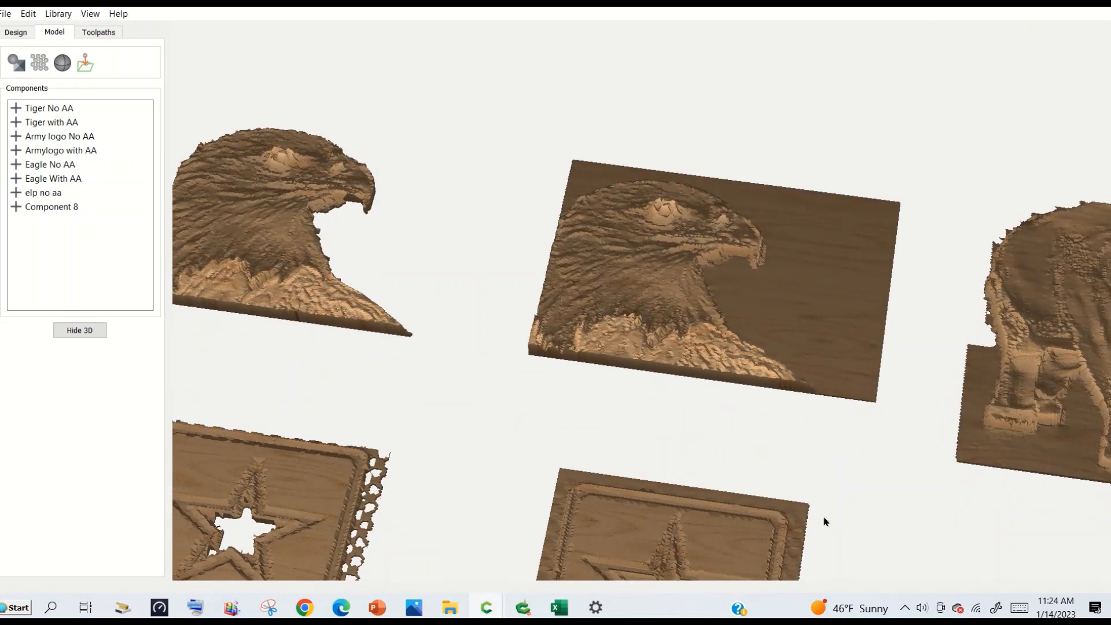
Compare the two elephant components in 3D, examining their outlines and backgrounds.
drag(972, 510, 665, 457)
right_drag(665, 457, 573, 441)
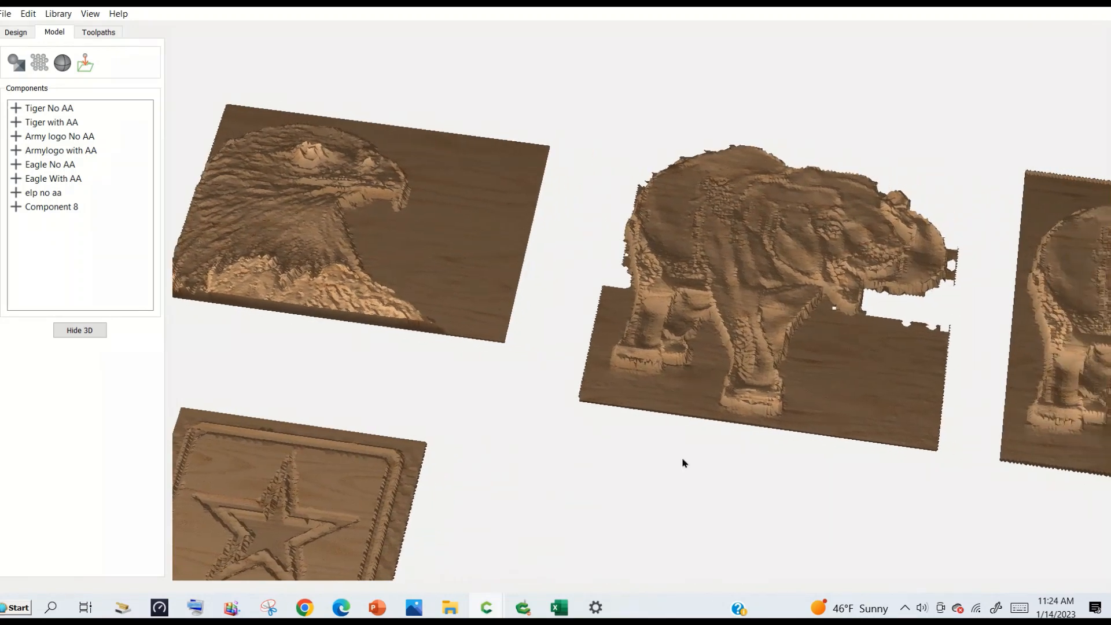
right_drag(802, 493, 639, 407)
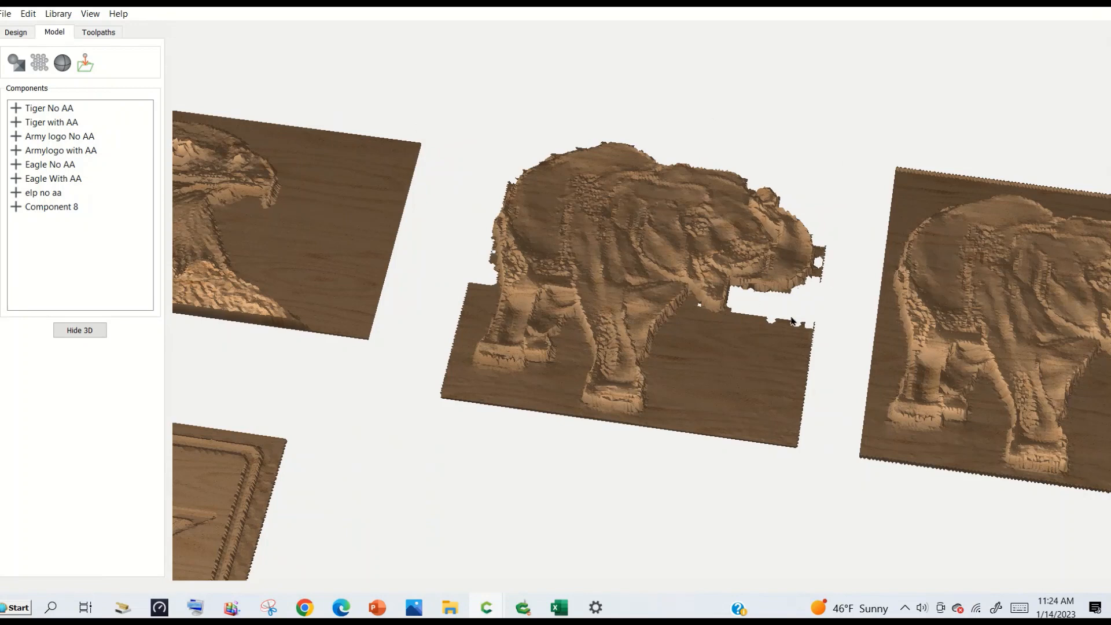
right_drag(981, 440, 717, 409)
Compare the U.S. Army logo pair and the tiger pair in 3D, examining the versions with and without AA for holes.
right_drag(408, 428, 1066, 307)
right_drag(658, 393, 810, 322)
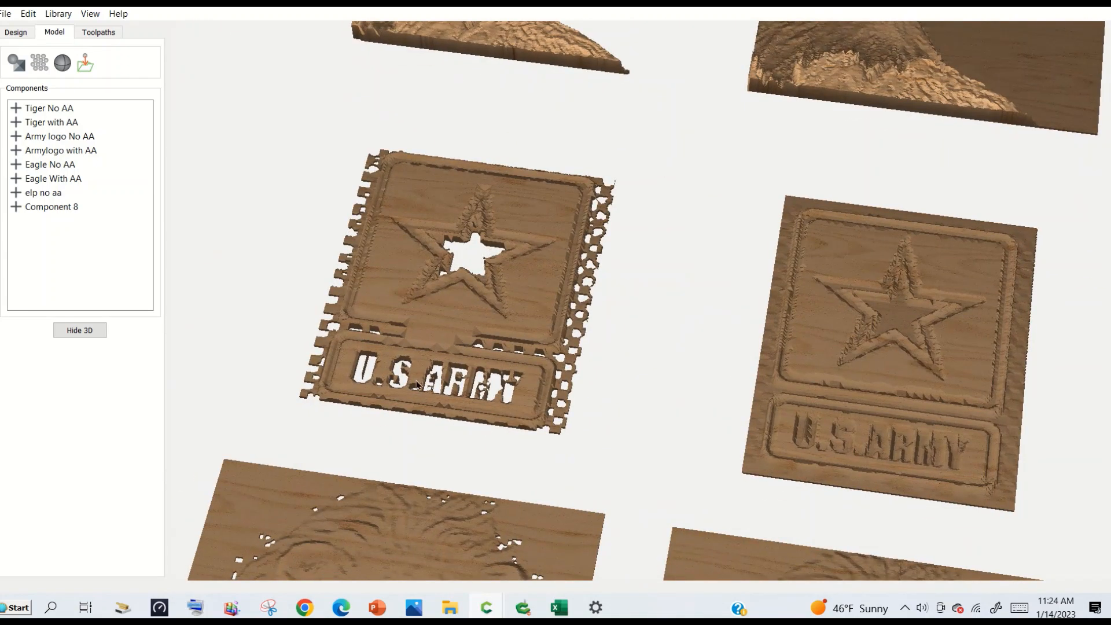
right_drag(793, 516, 814, 199)
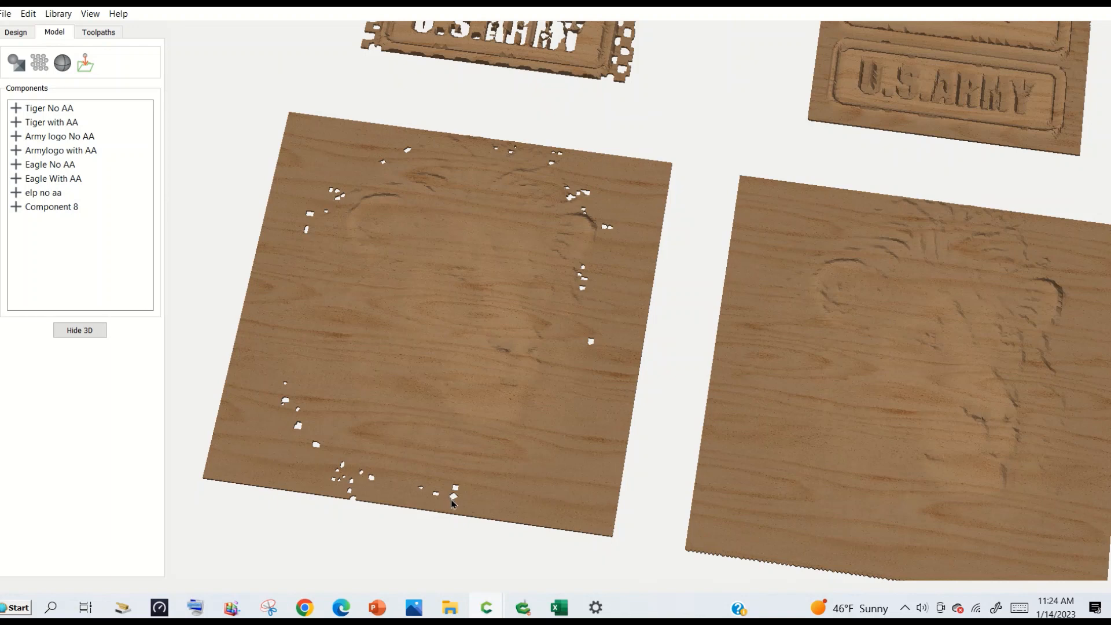
middle_drag(1021, 504, 800, 454)
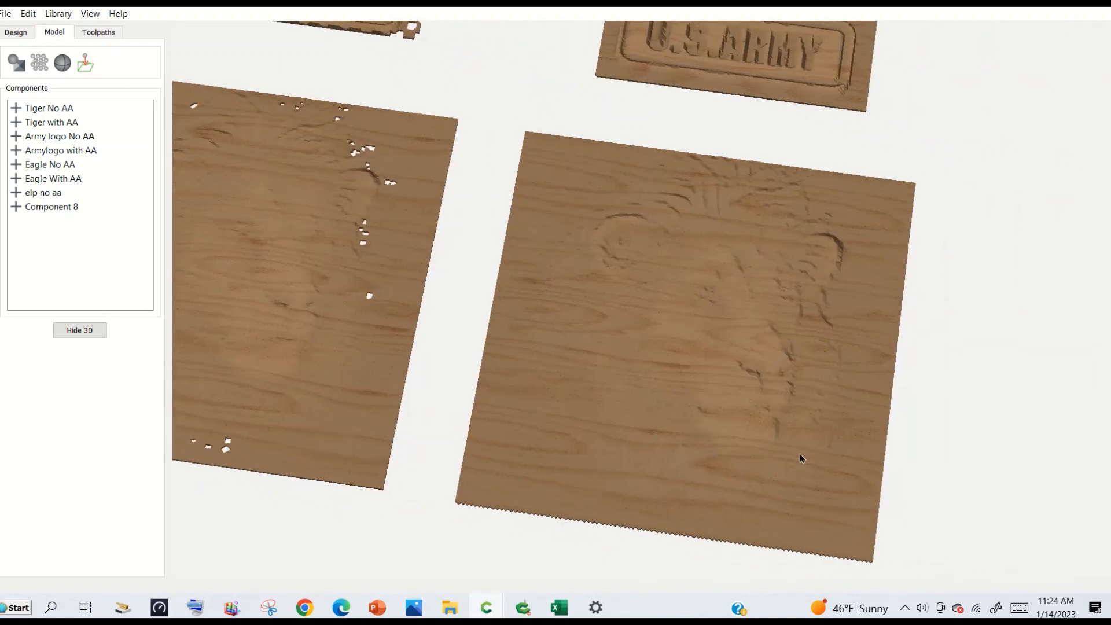